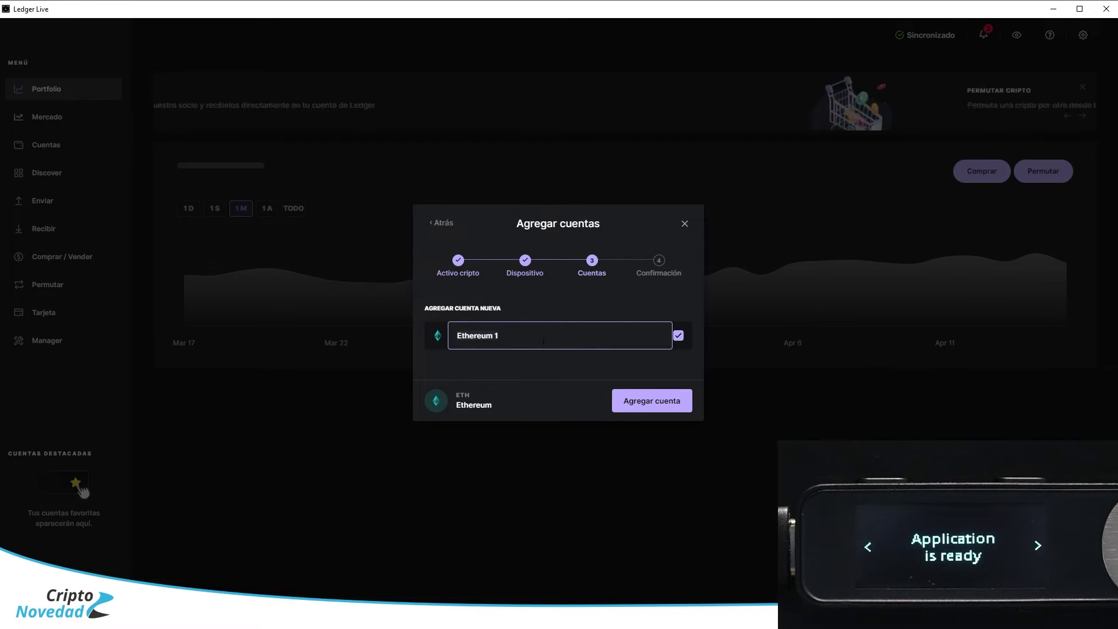
Step: Add the new Ethereum 1 account and finish the account setup
click(639, 408)
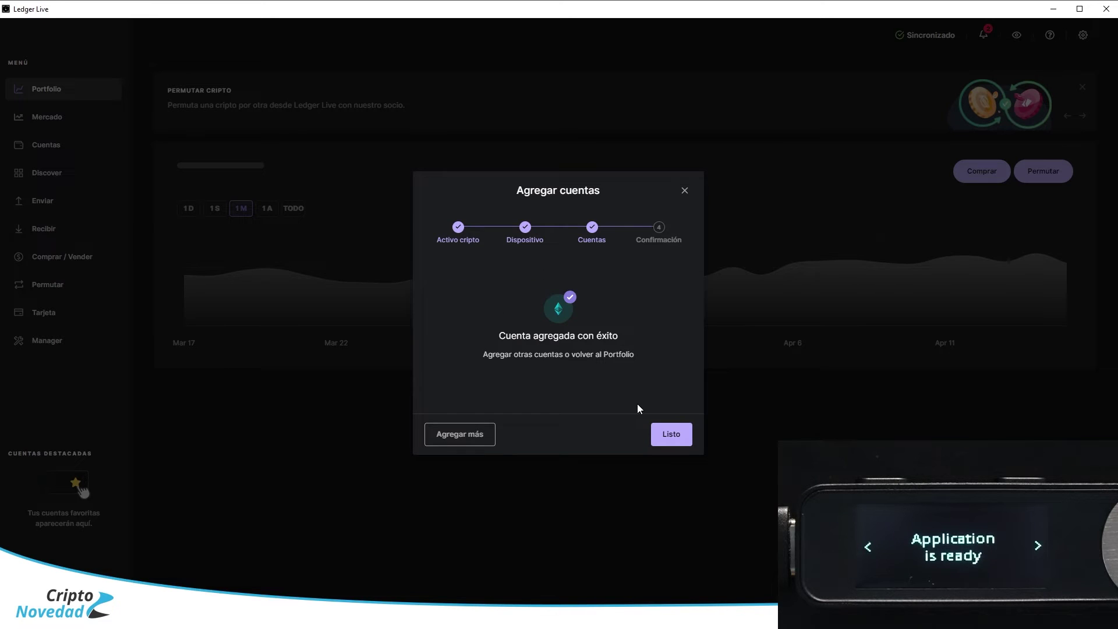
click(663, 439)
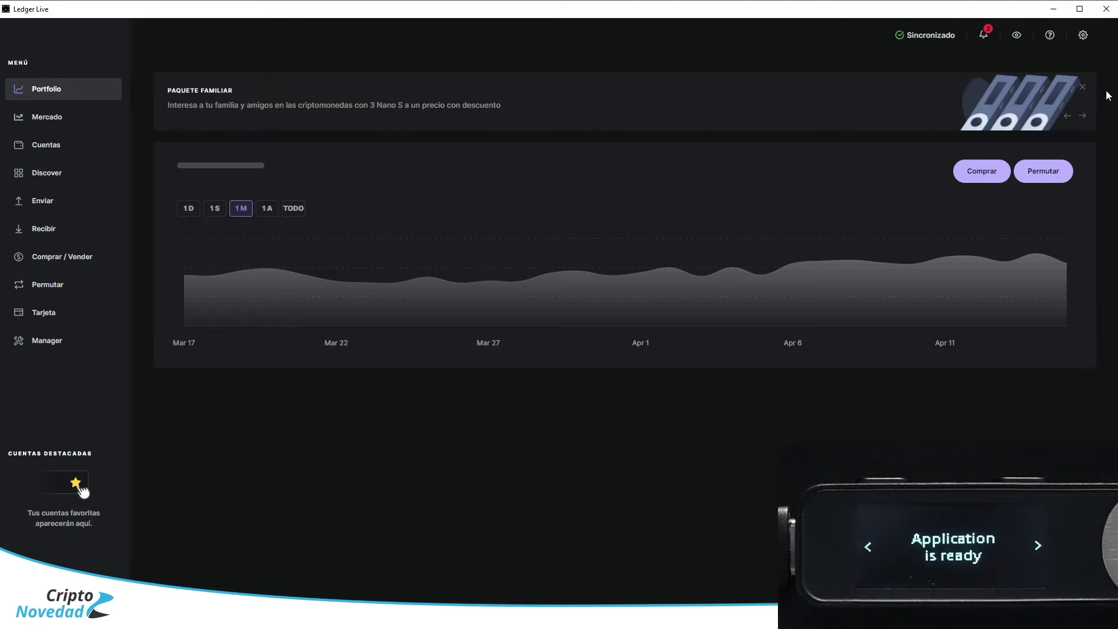
Step: View the portfolio chart over the 1-day, 1-week and 1-month ranges
click(193, 210)
click(213, 210)
click(244, 211)
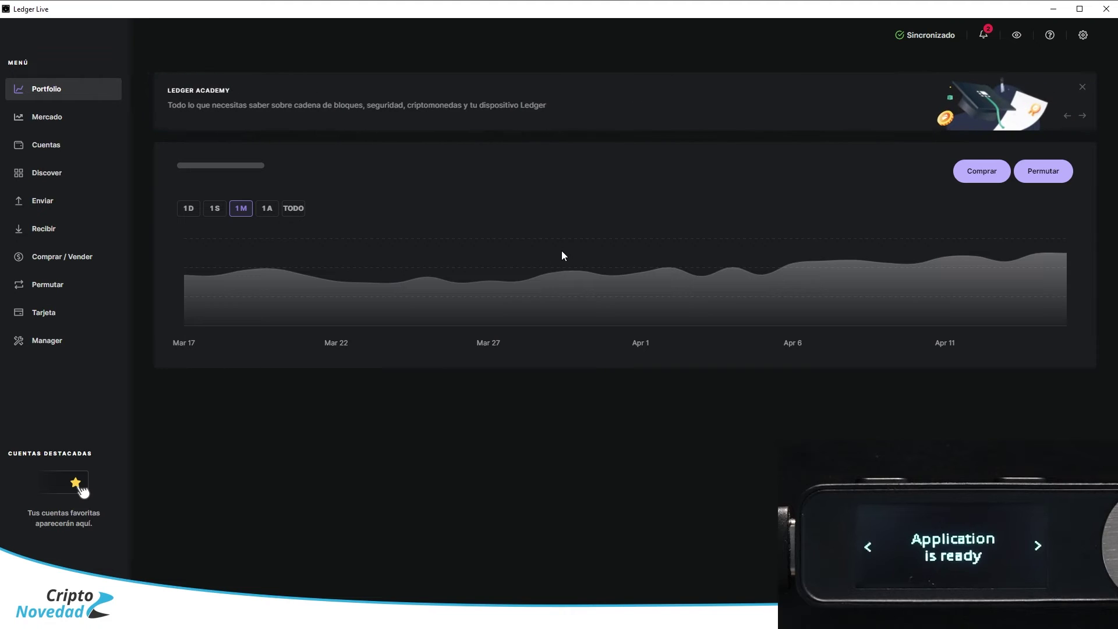
Step: Start a Bitcoin purchase from the market list and continue with the Ahorros Bitcoin account to the providers
click(44, 118)
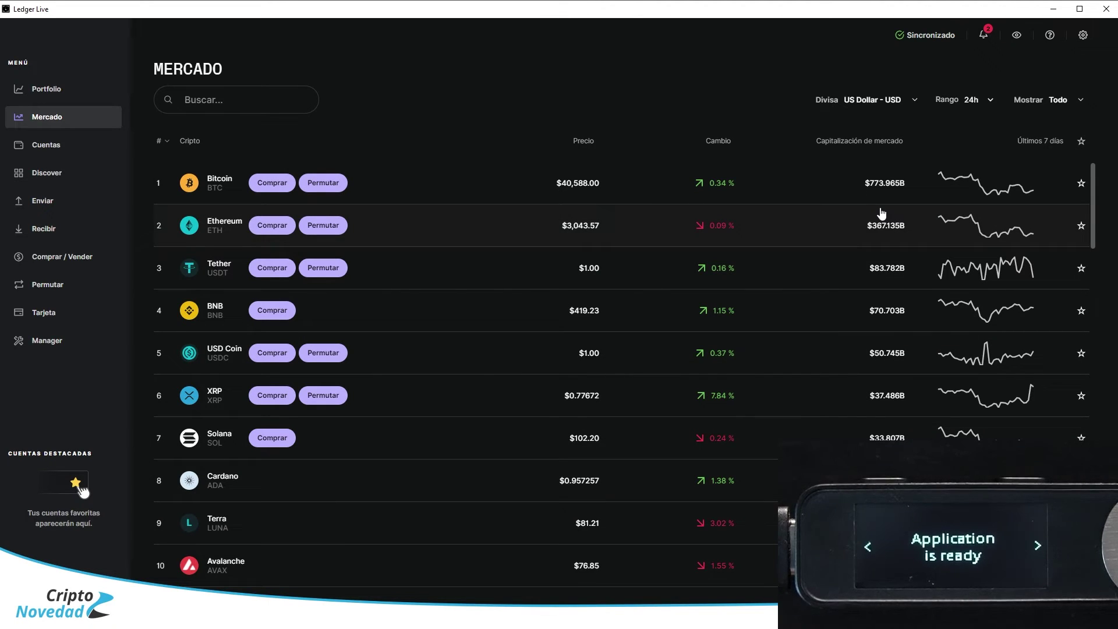
click(272, 183)
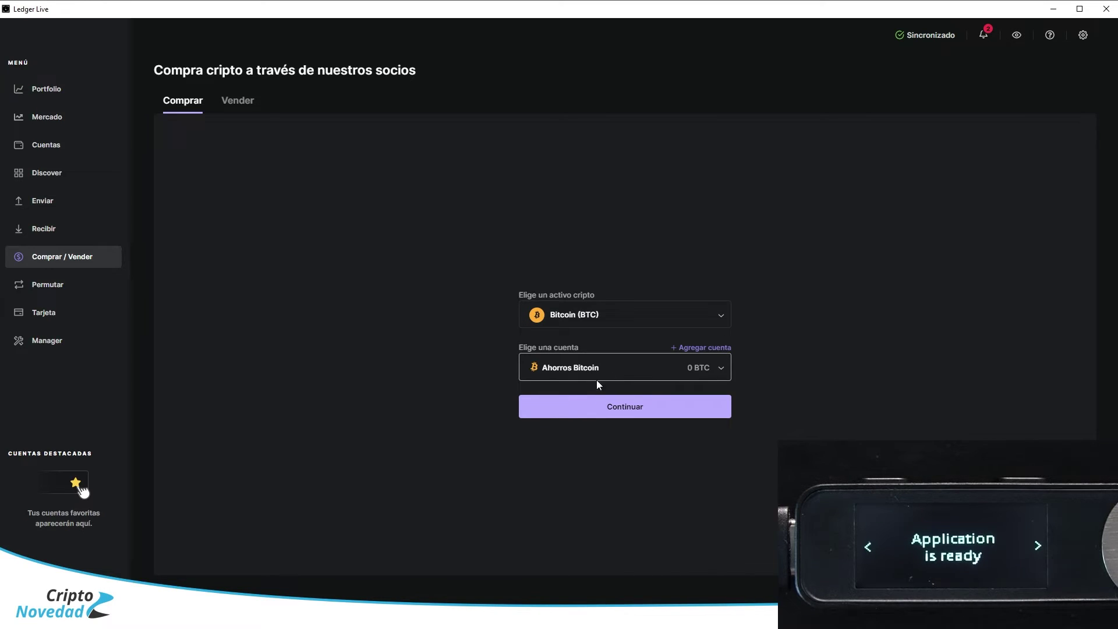
click(613, 412)
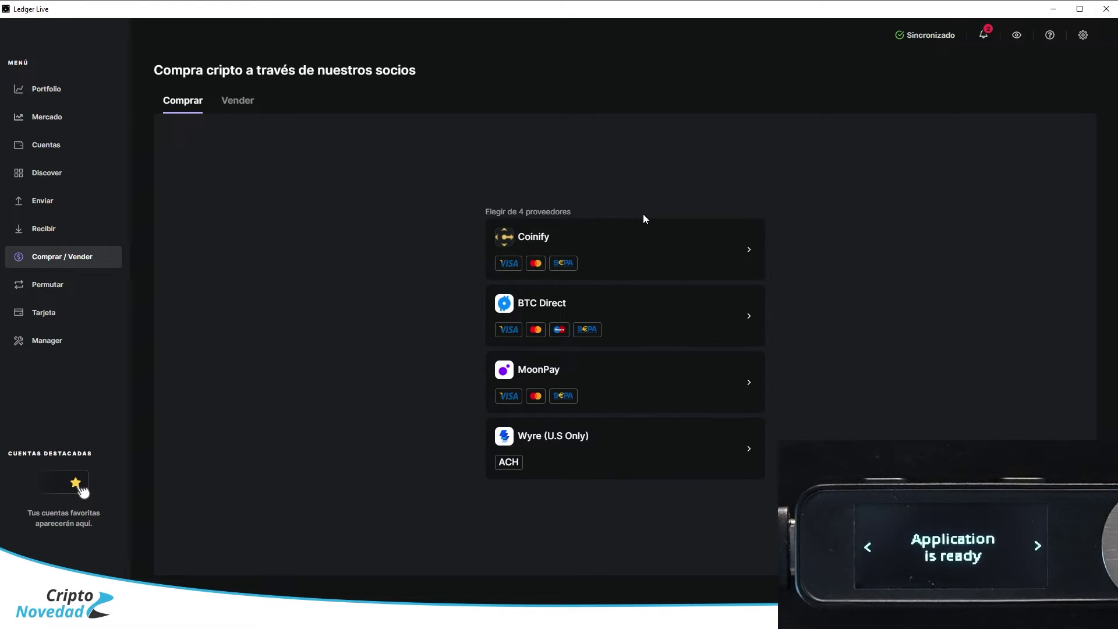
Step: Compare the sell and buy forms for Bitcoin and review the purchase providers again
click(238, 103)
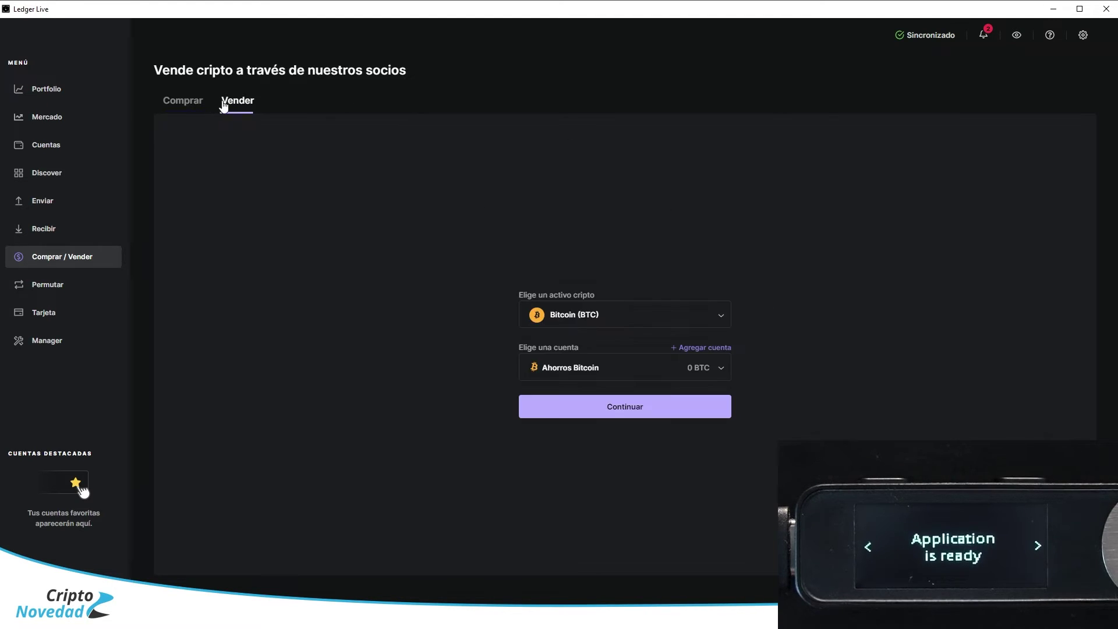
click(190, 104)
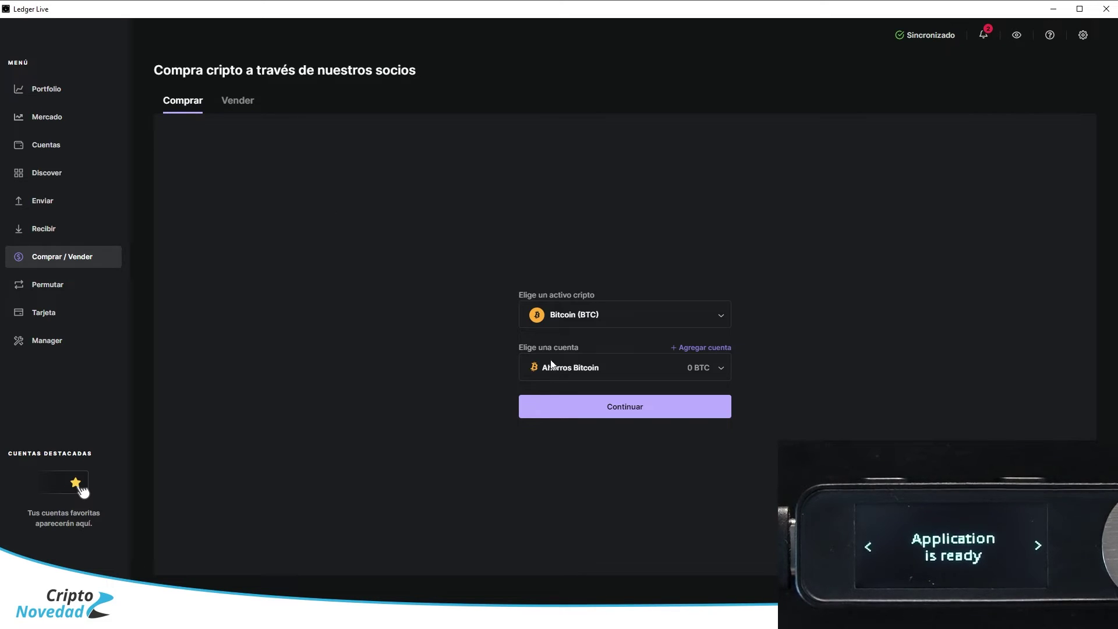
click(651, 409)
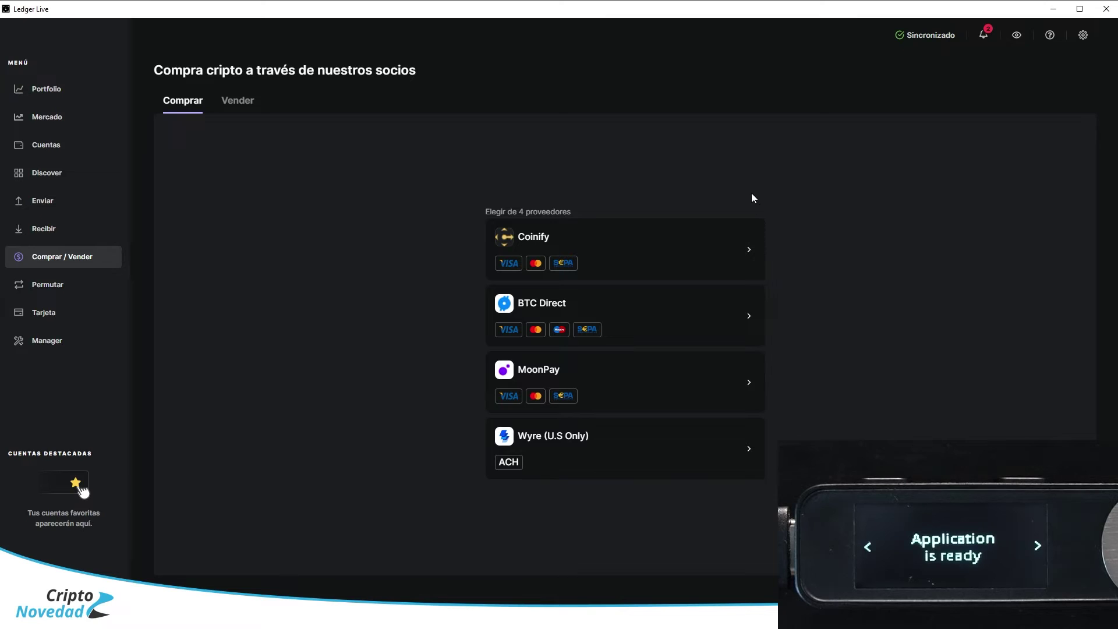
click(233, 100)
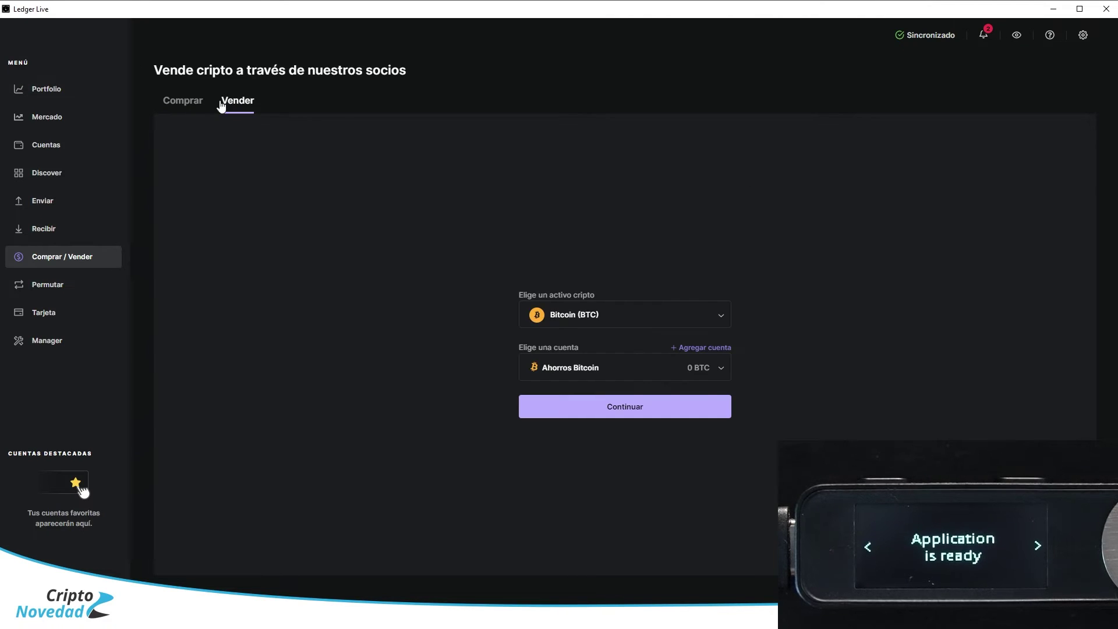
click(185, 103)
Step: Look through the display currencies offered in the market list and set its range to 7d
click(47, 122)
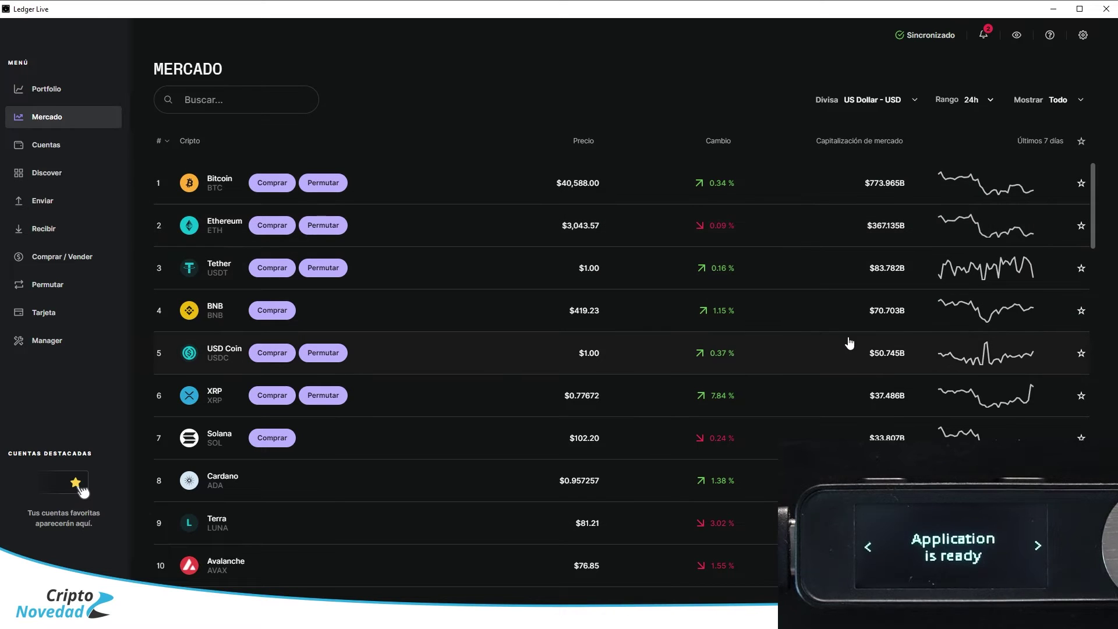
click(912, 99)
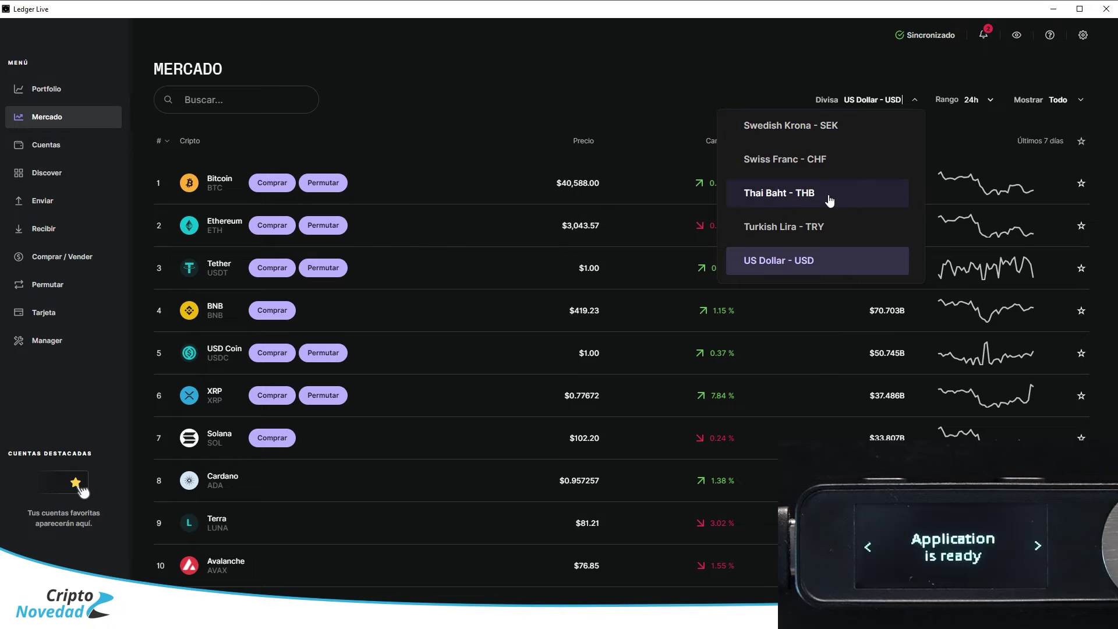
scroll(819, 257, up, 7)
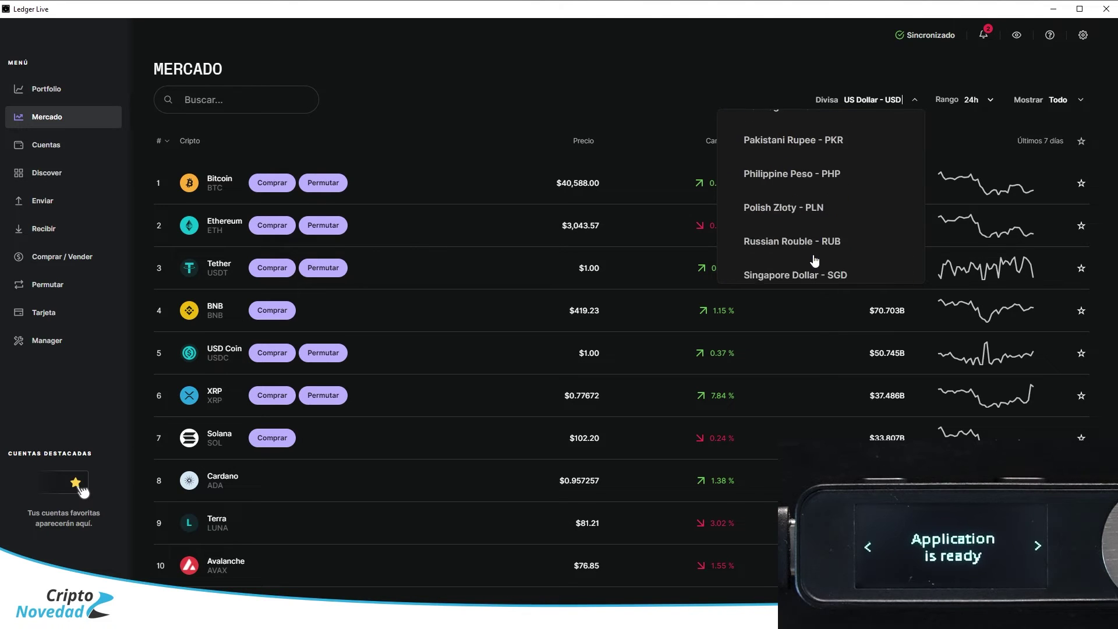
scroll(815, 259, up, 10)
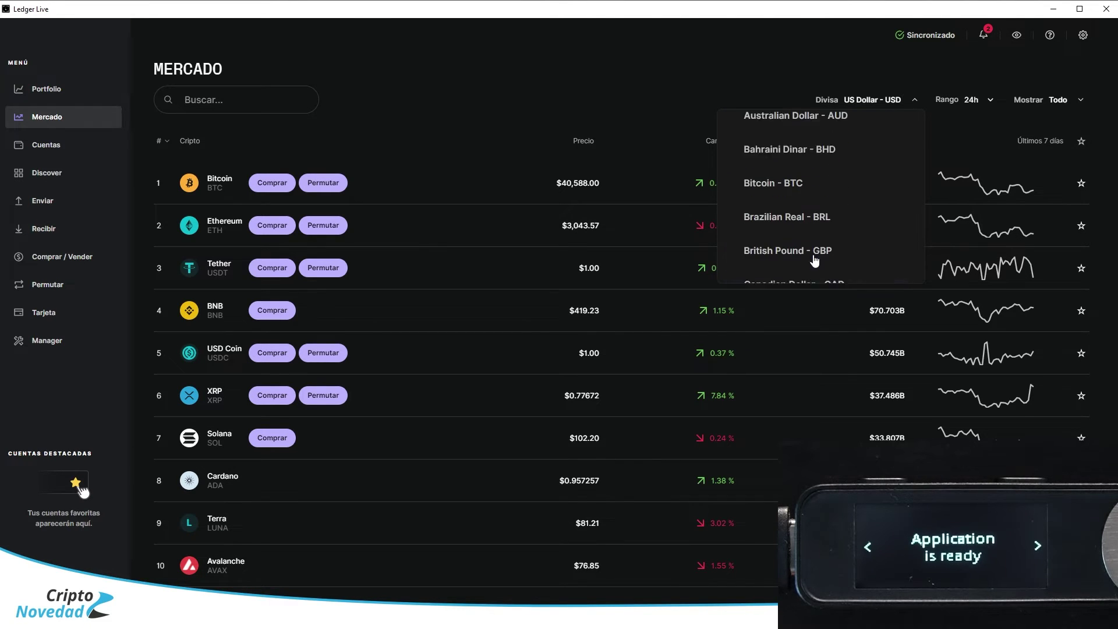
click(920, 77)
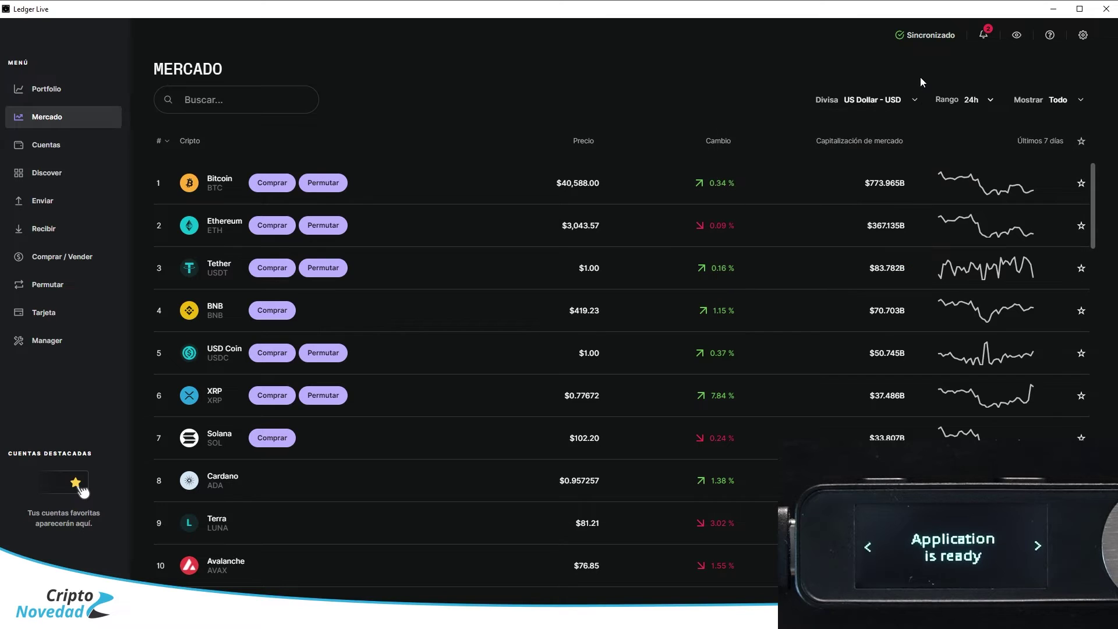
click(988, 100)
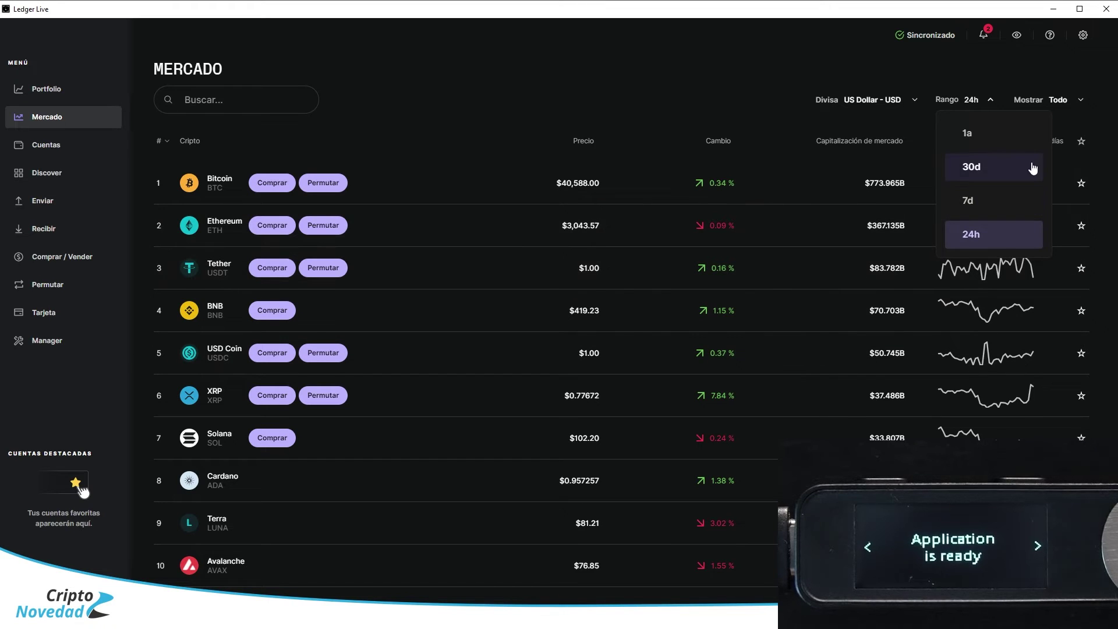
click(991, 210)
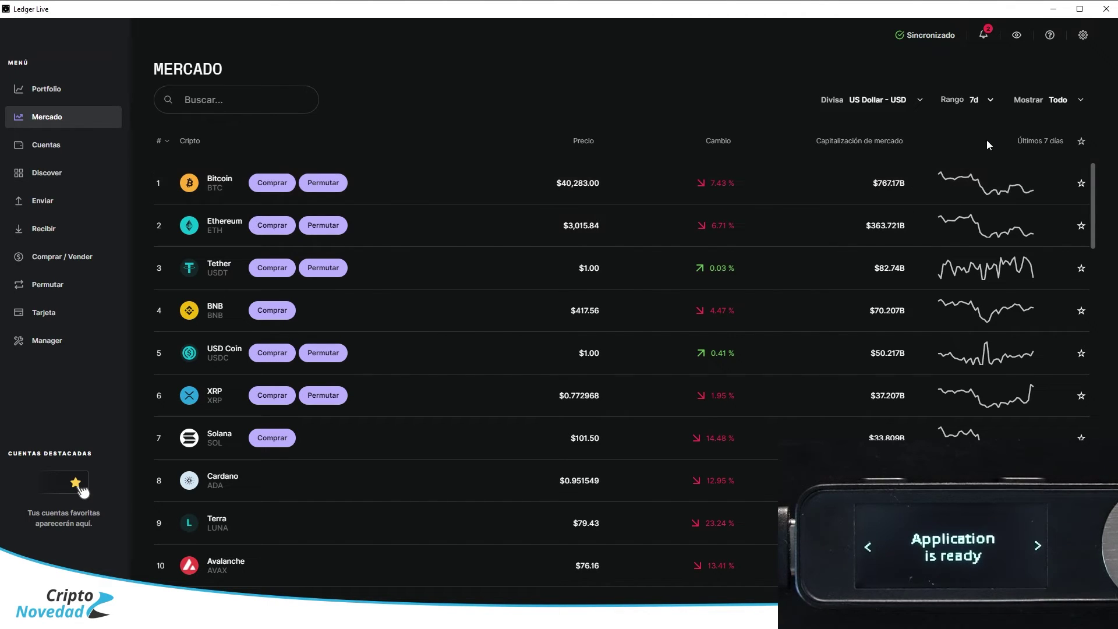
Step: Open Bitcoin's market details, show the 30d price chart with its statistics, and star Bitcoin as a favourite
click(963, 185)
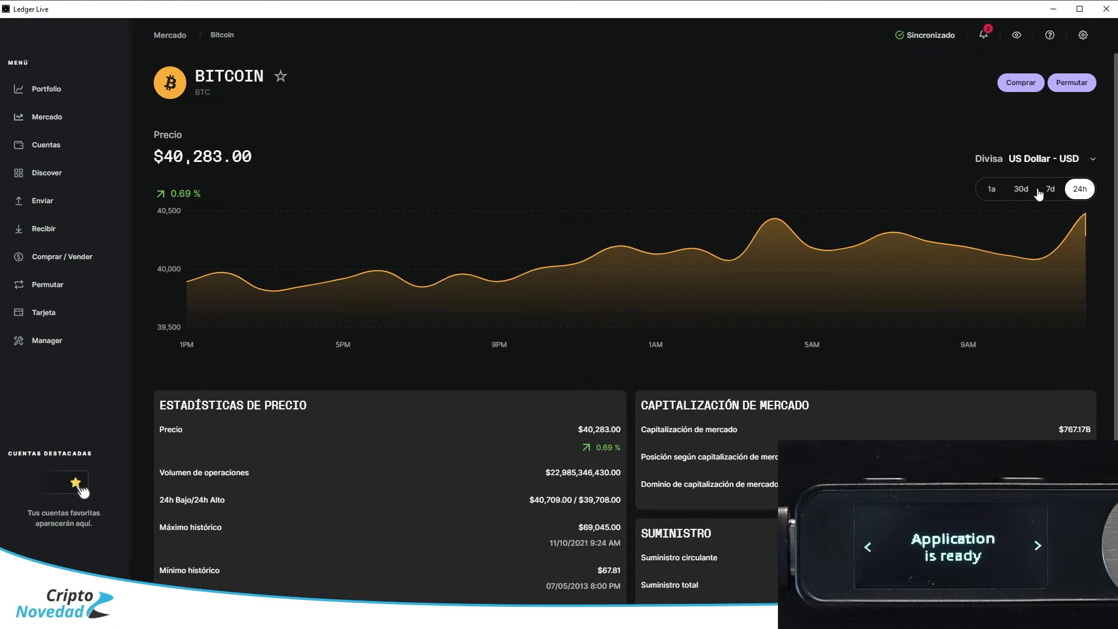
click(1020, 189)
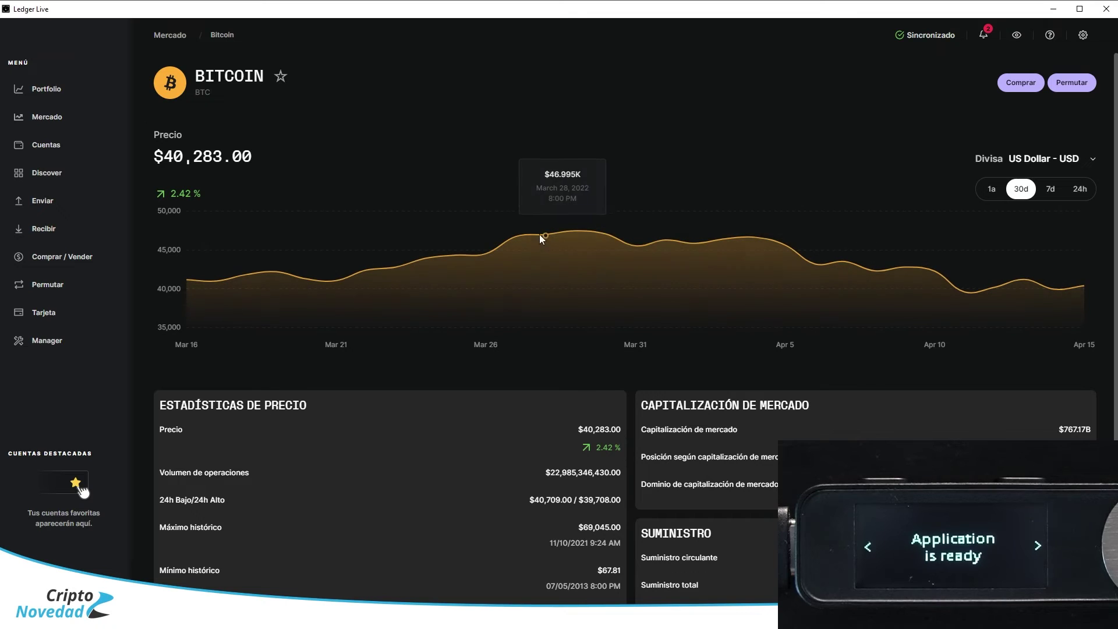
scroll(368, 348, down, 1)
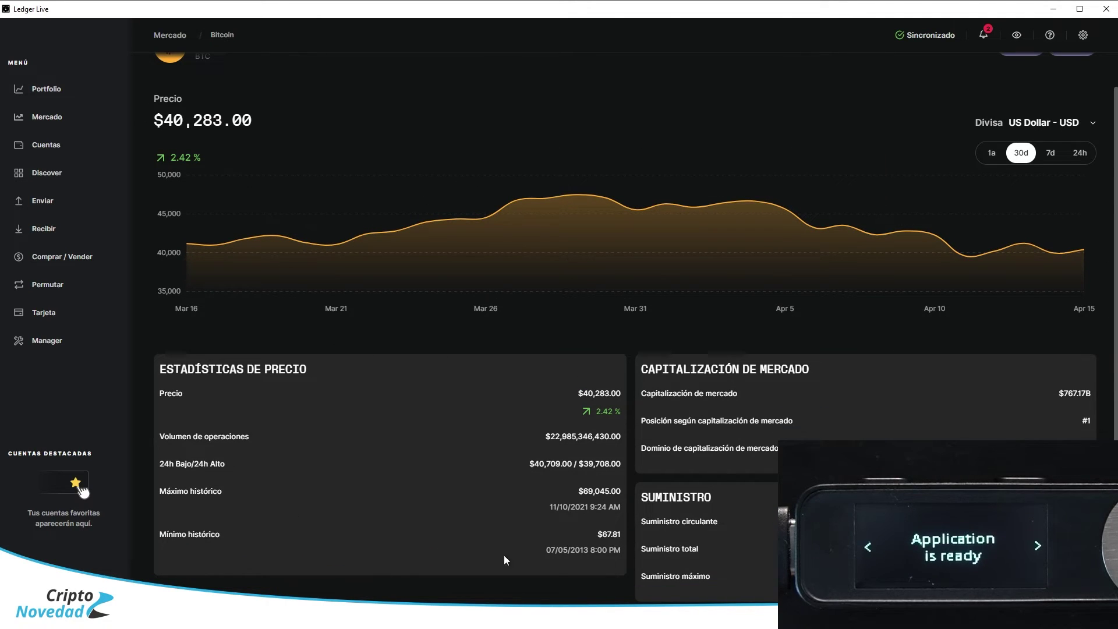
scroll(645, 376, up, 1)
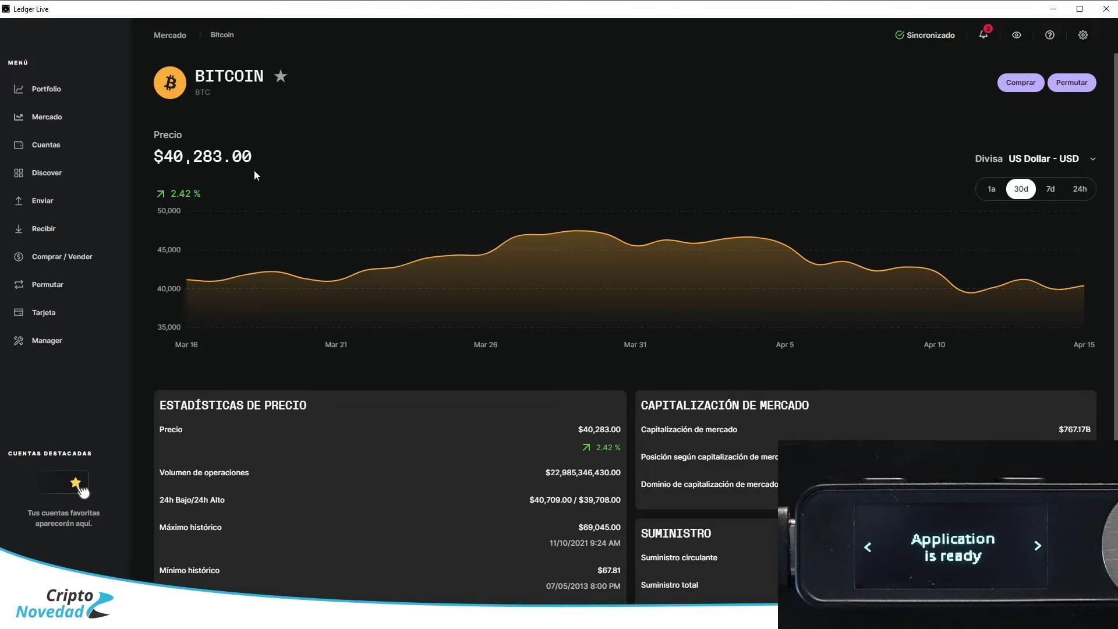
scroll(589, 224, down, 1)
scroll(517, 215, up, 1)
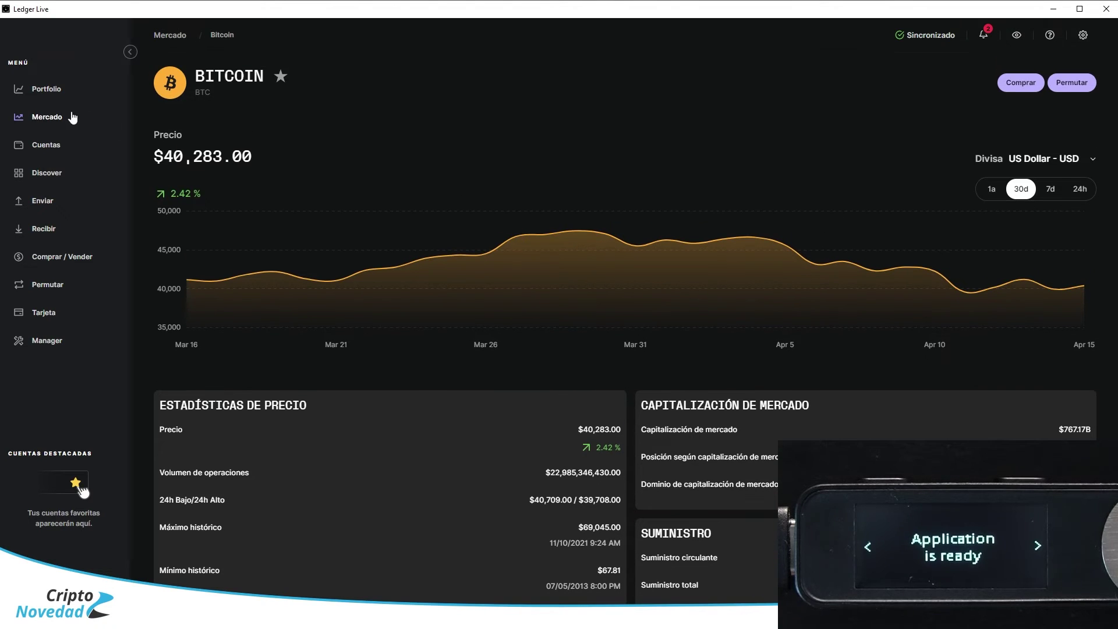
Step: Browse the full market list and filter it to the starred assets (Activos destacados)
click(72, 118)
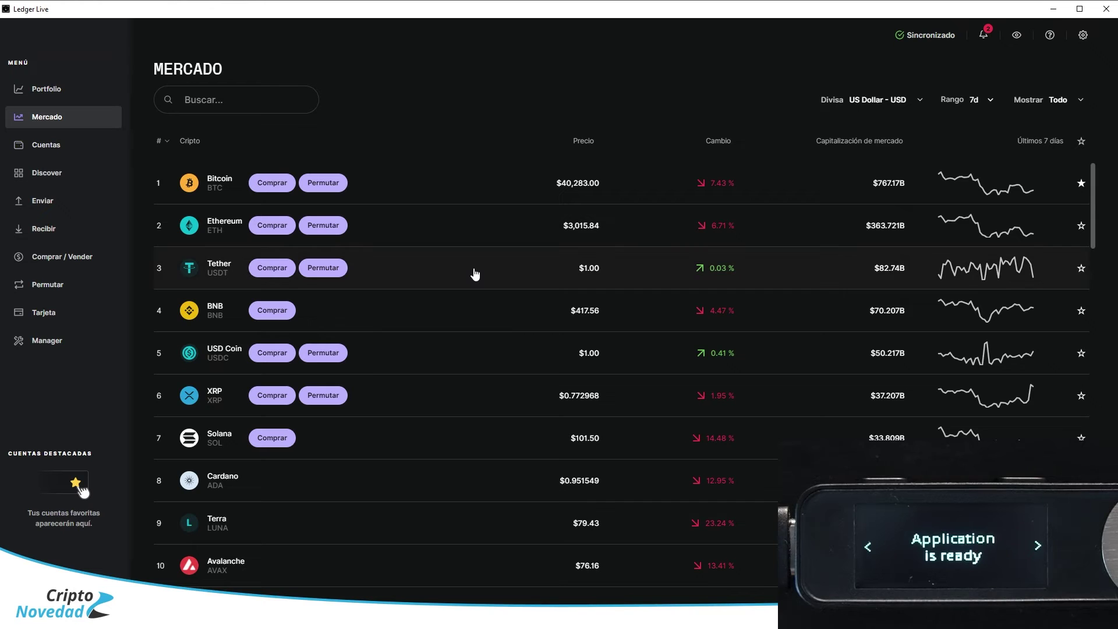
scroll(421, 273, down, 4)
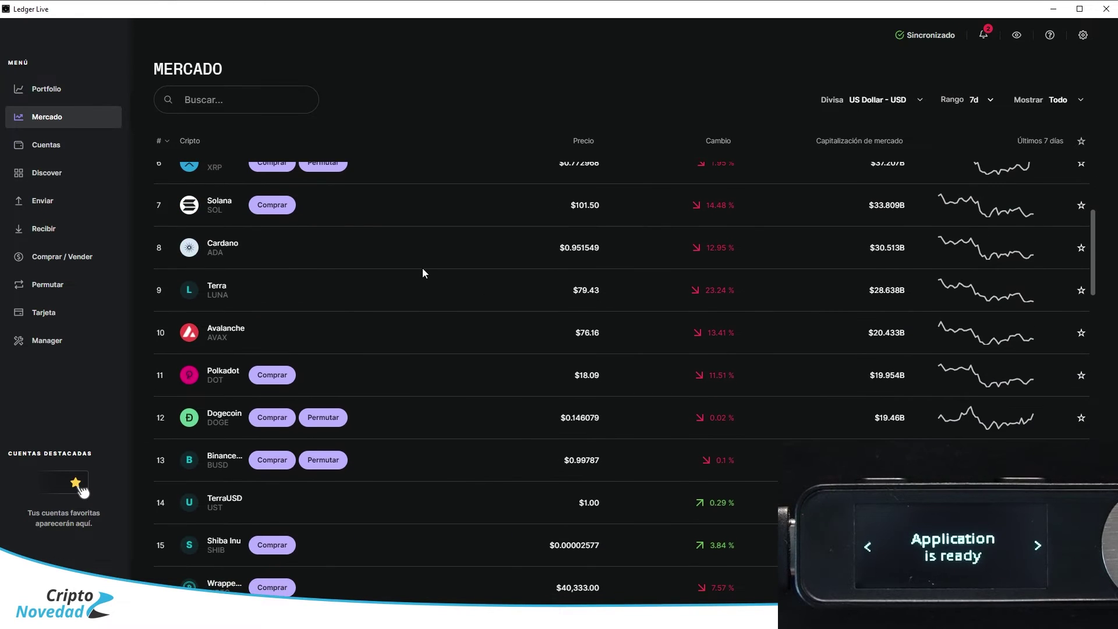
scroll(424, 273, down, 5)
scroll(423, 272, up, 9)
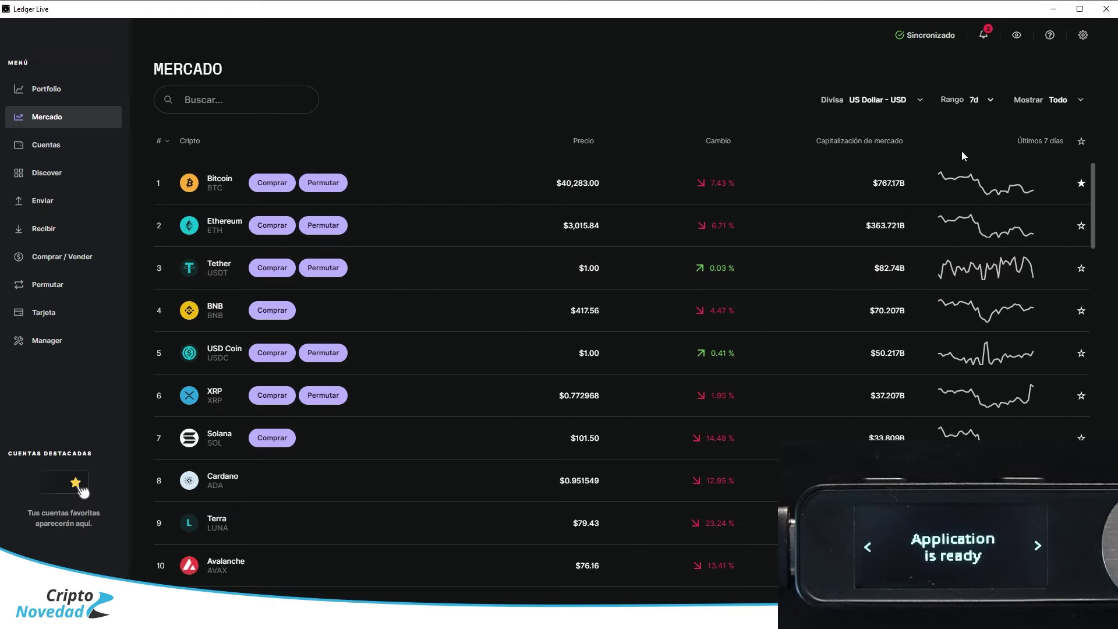
click(1078, 99)
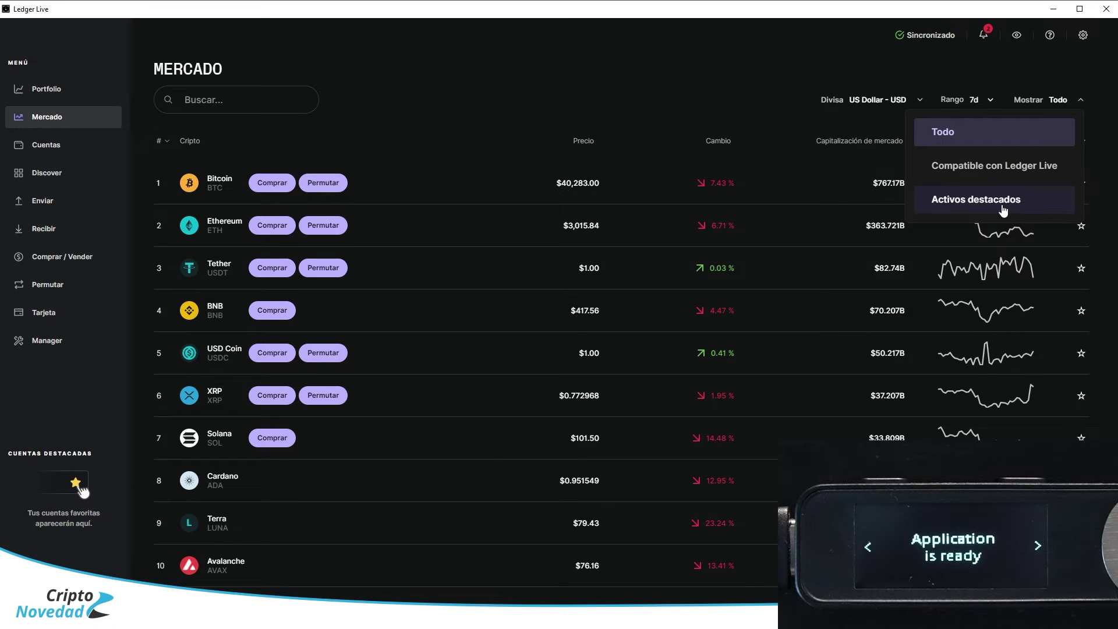
click(983, 201)
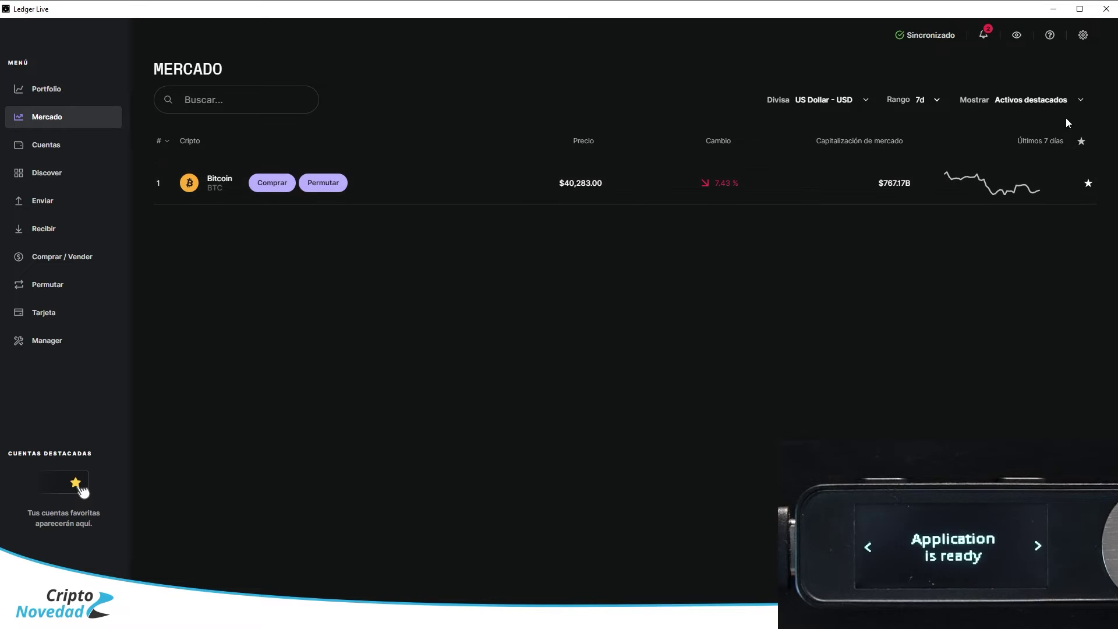
Step: Review the market assets filtered by Compatible con Ledger Live and set the filter back to Todo
click(1063, 100)
click(1020, 168)
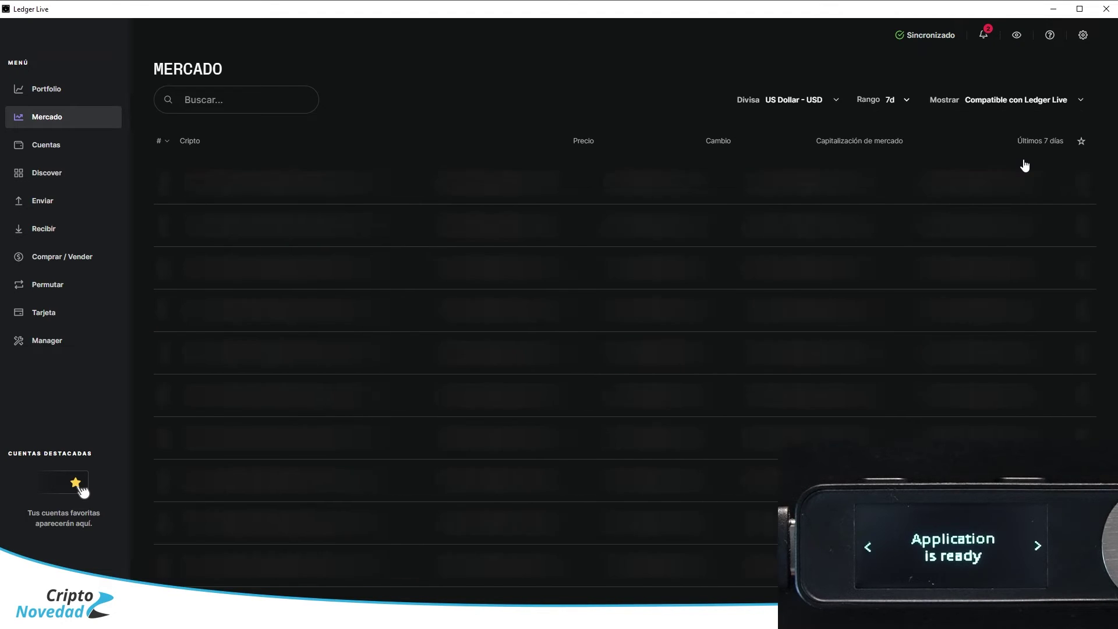
scroll(801, 236, down, 5)
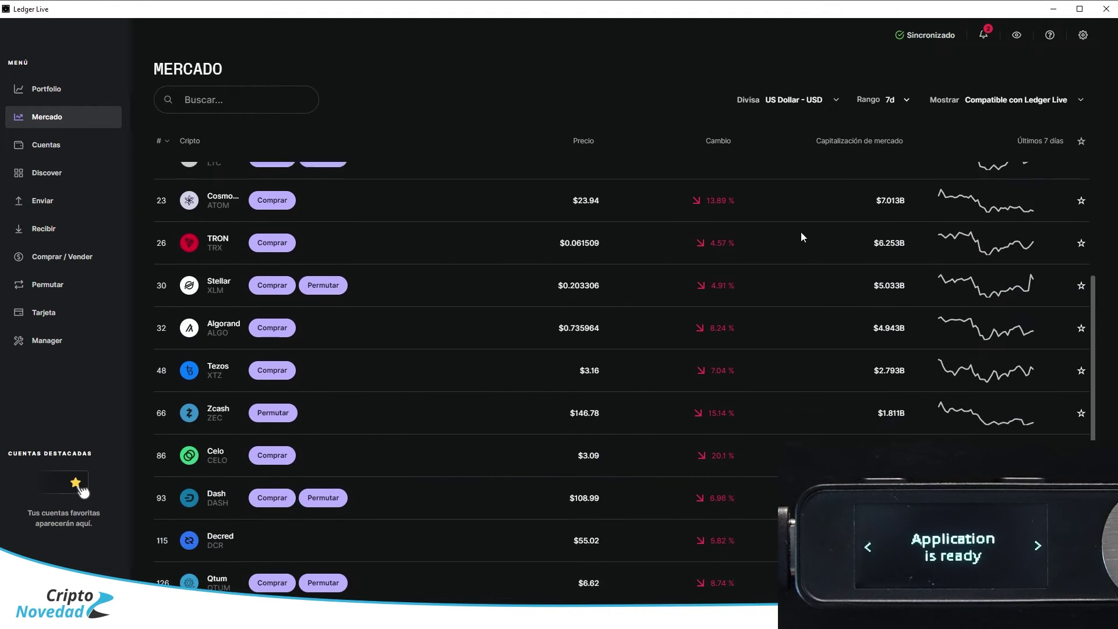
scroll(801, 236, up, 5)
click(1019, 103)
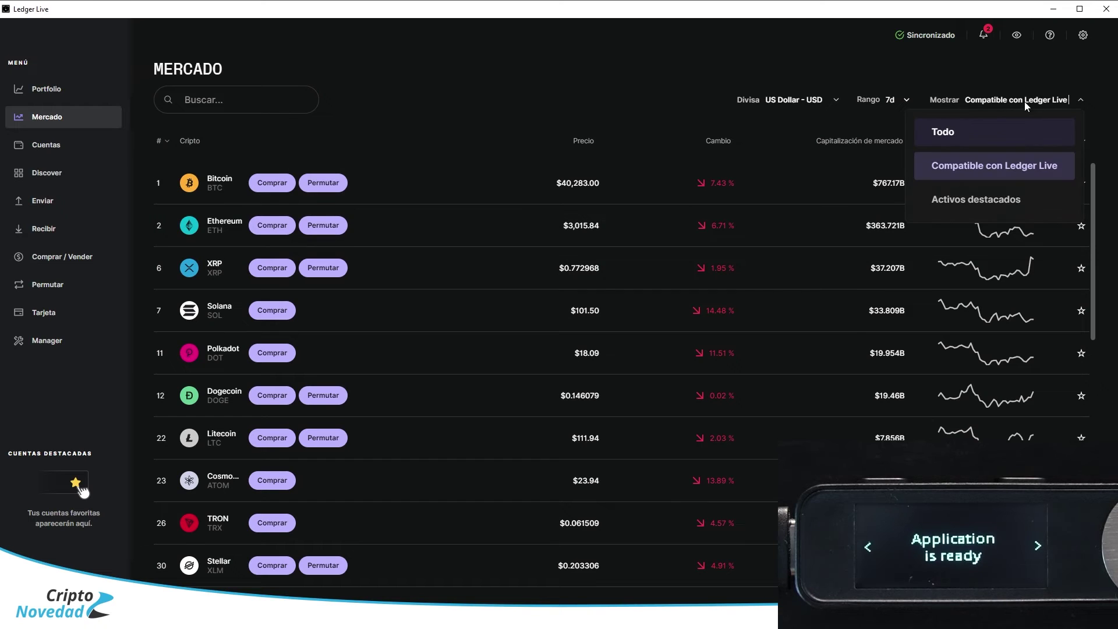
click(946, 132)
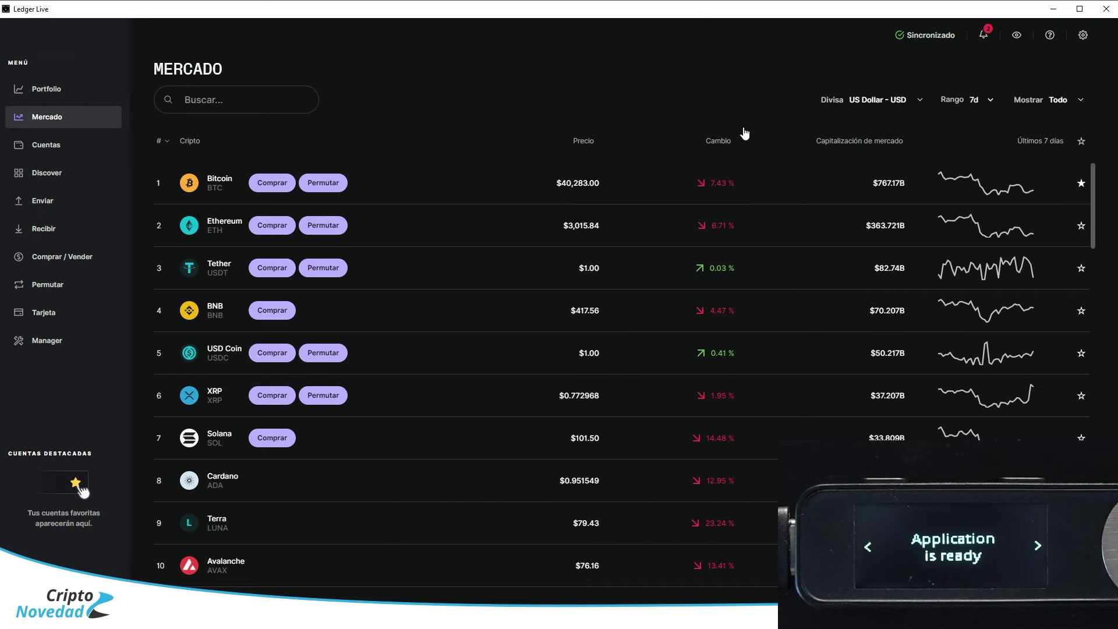
click(245, 97)
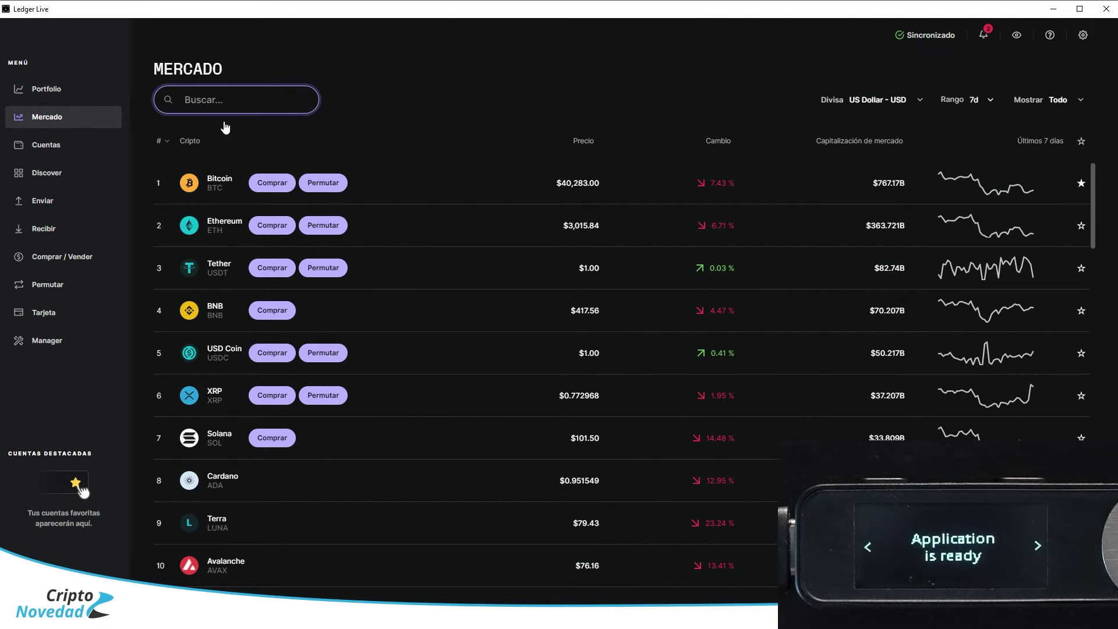
Step: Open the accounts overview, check its sorting options and switch the accounts to grid view
click(53, 147)
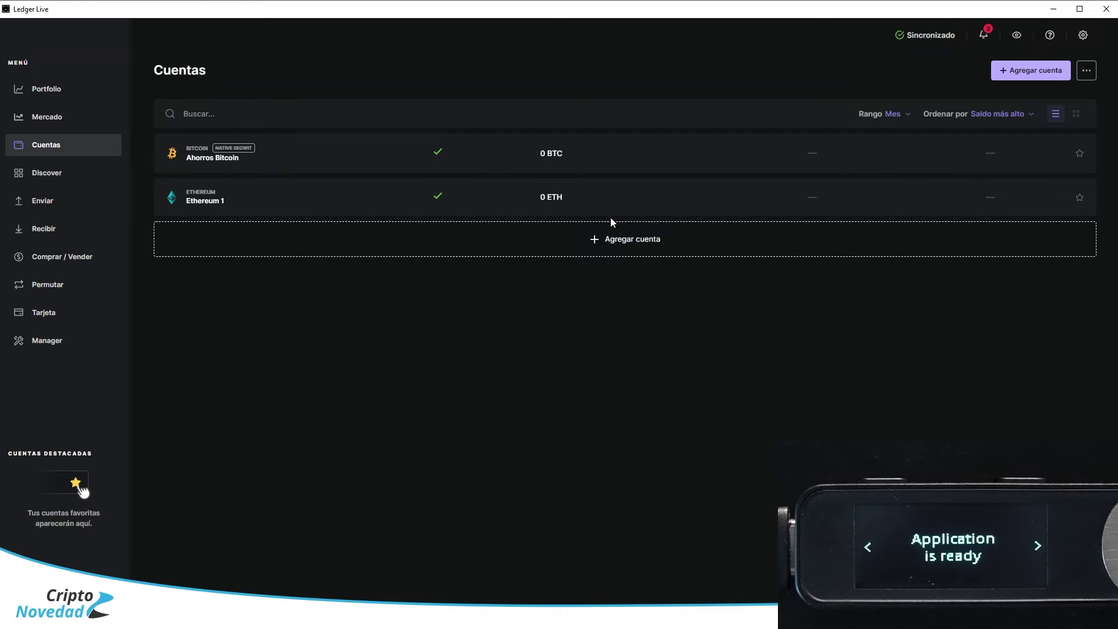
click(1014, 116)
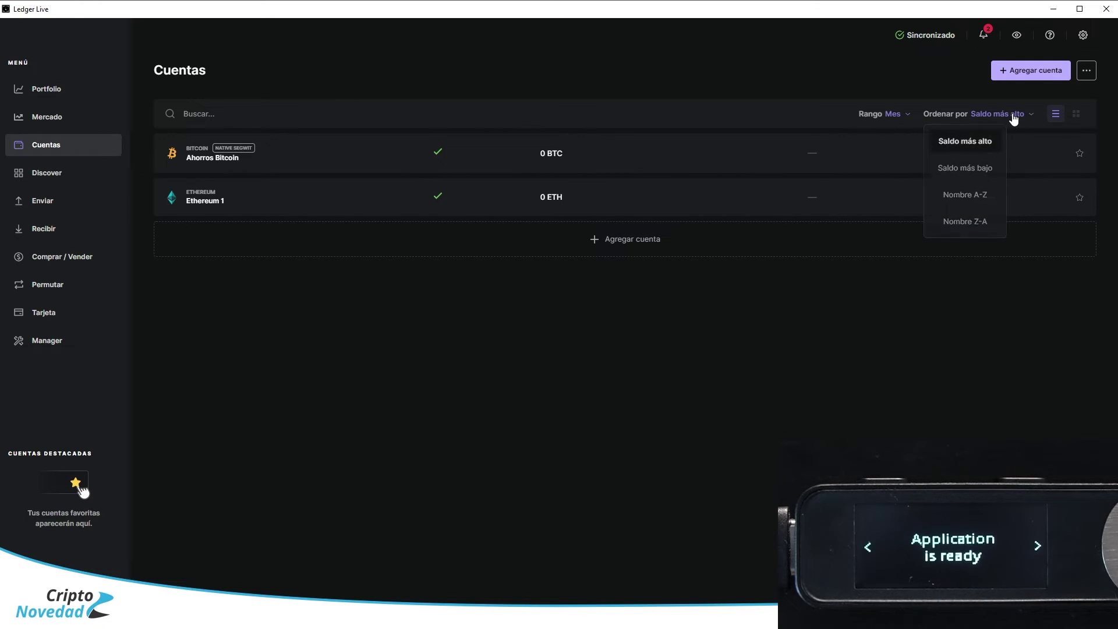
click(1076, 113)
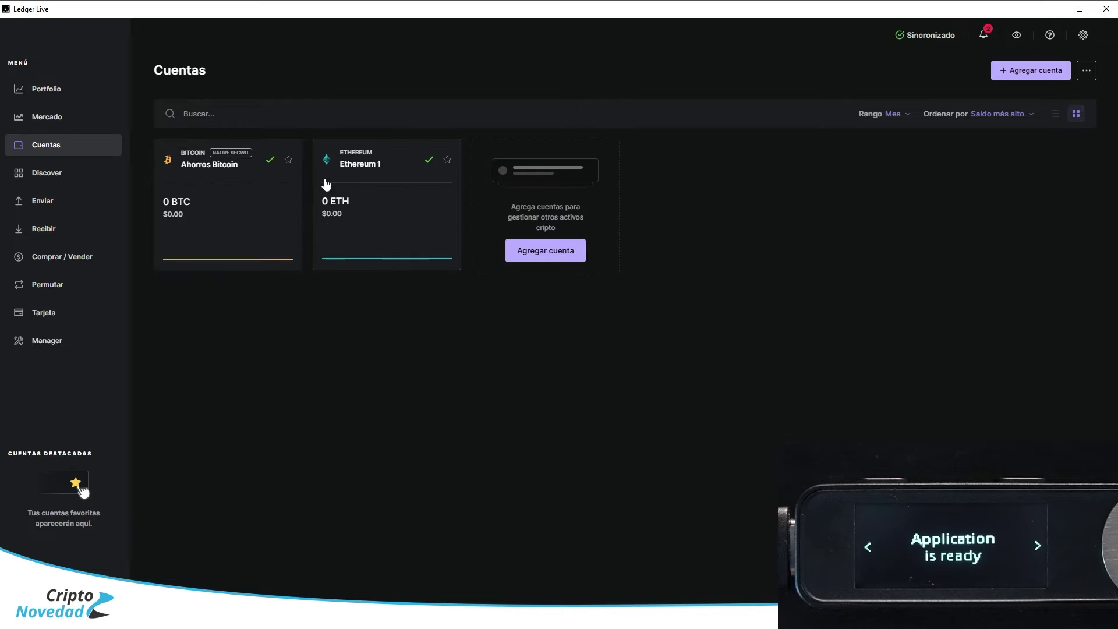
Step: Return the accounts to list view, check the extra account options, and star Ahorros Bitcoin and Ethereum 1 as favourites
click(1056, 114)
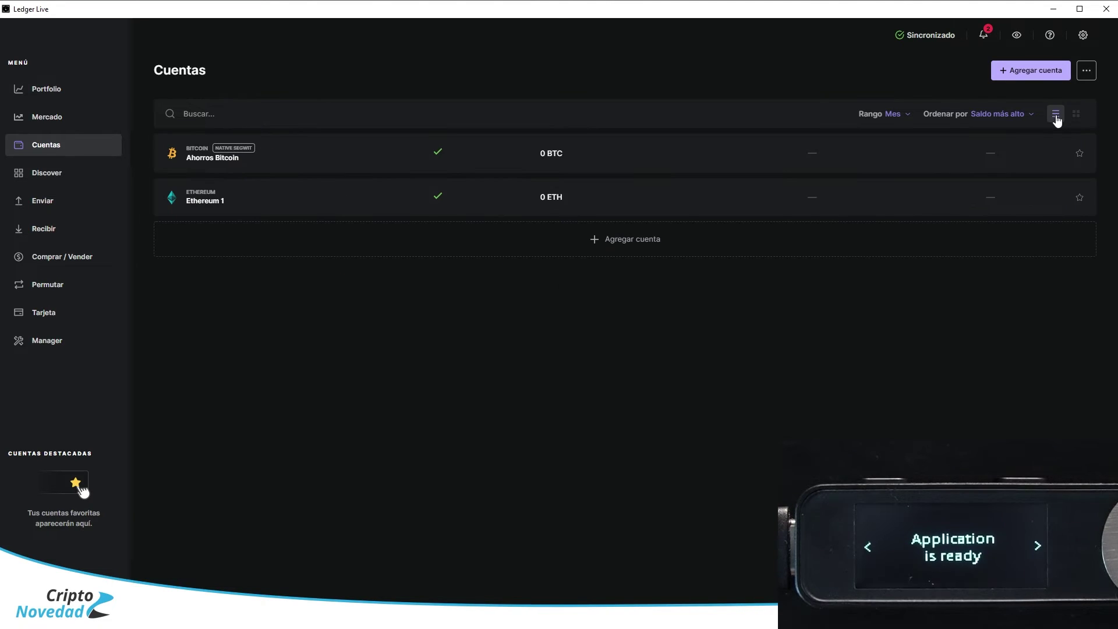
click(1087, 71)
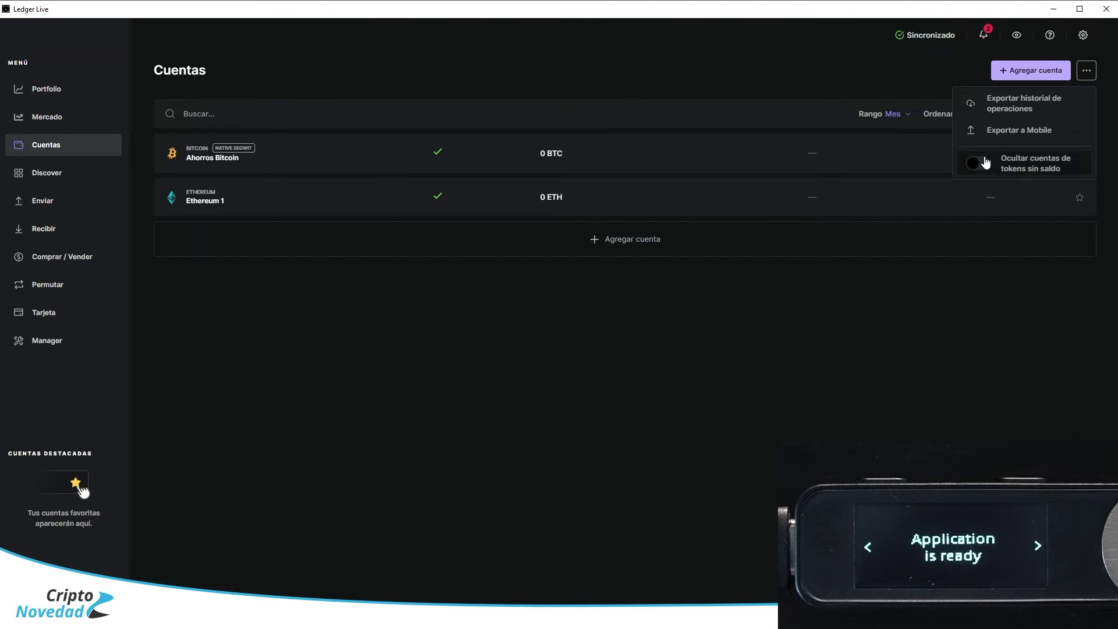
click(940, 278)
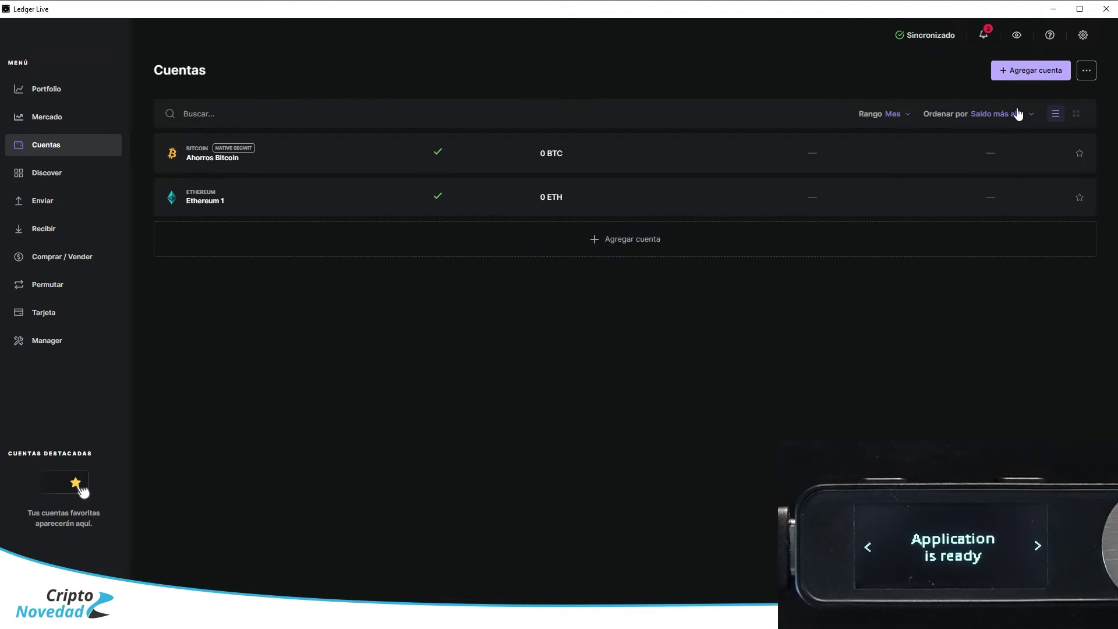
click(1079, 153)
click(1079, 197)
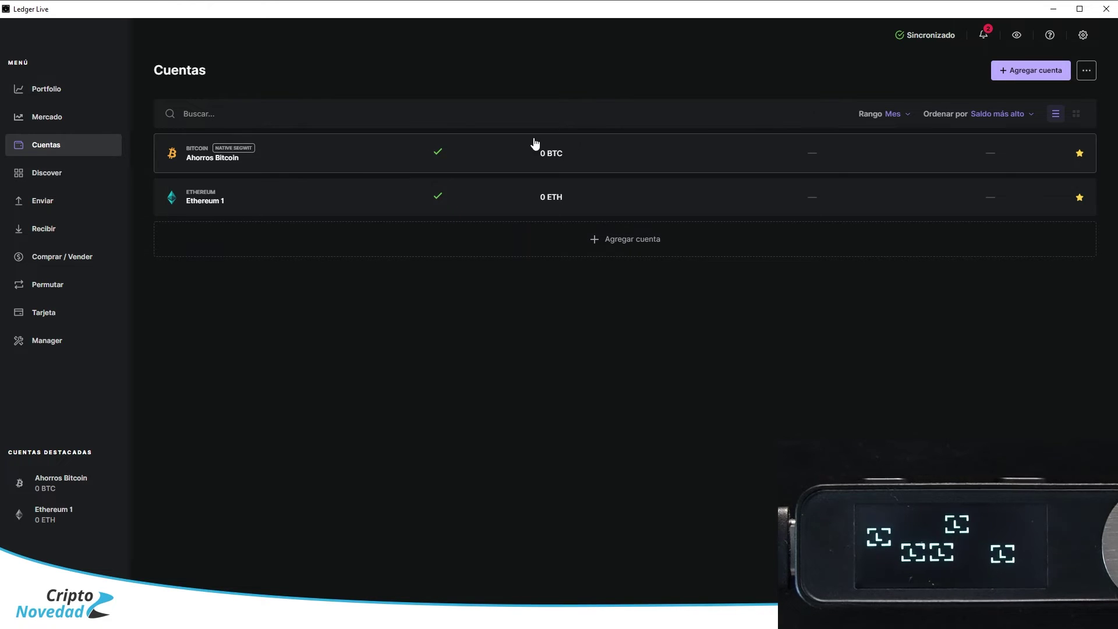
Step: Open the Ahorros Bitcoin account and review its edit settings, including the available units and the advanced account data
click(360, 158)
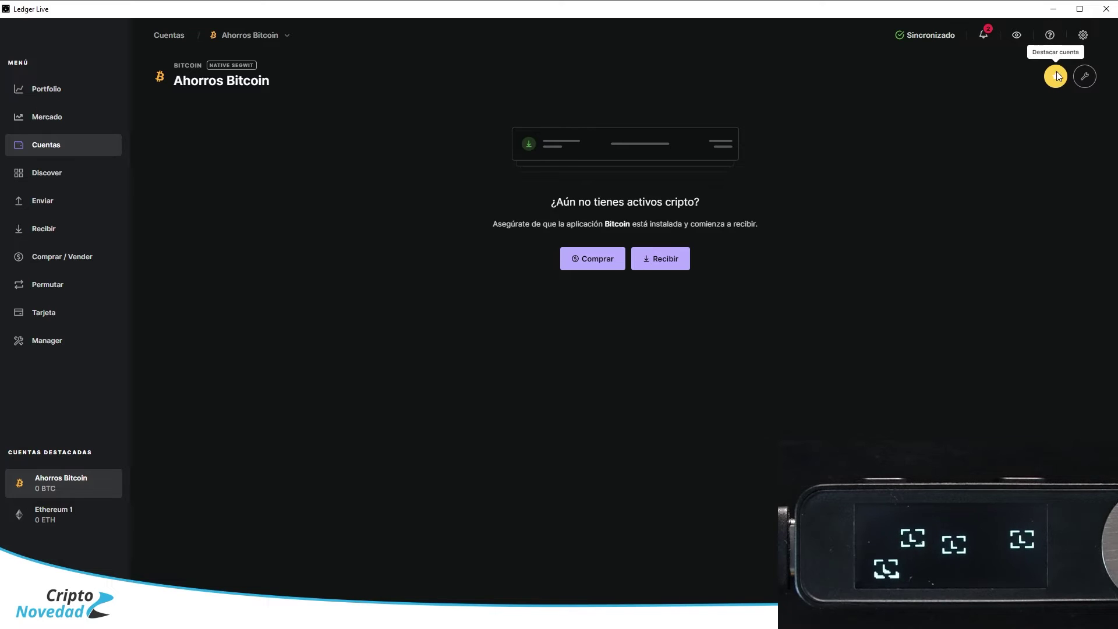
click(1086, 77)
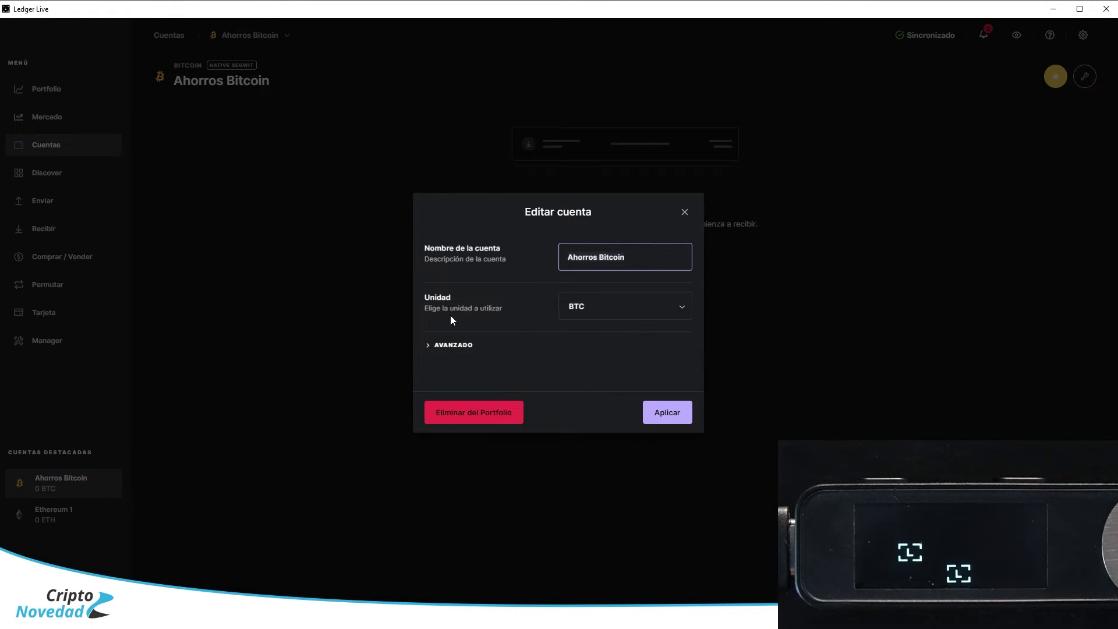
click(604, 311)
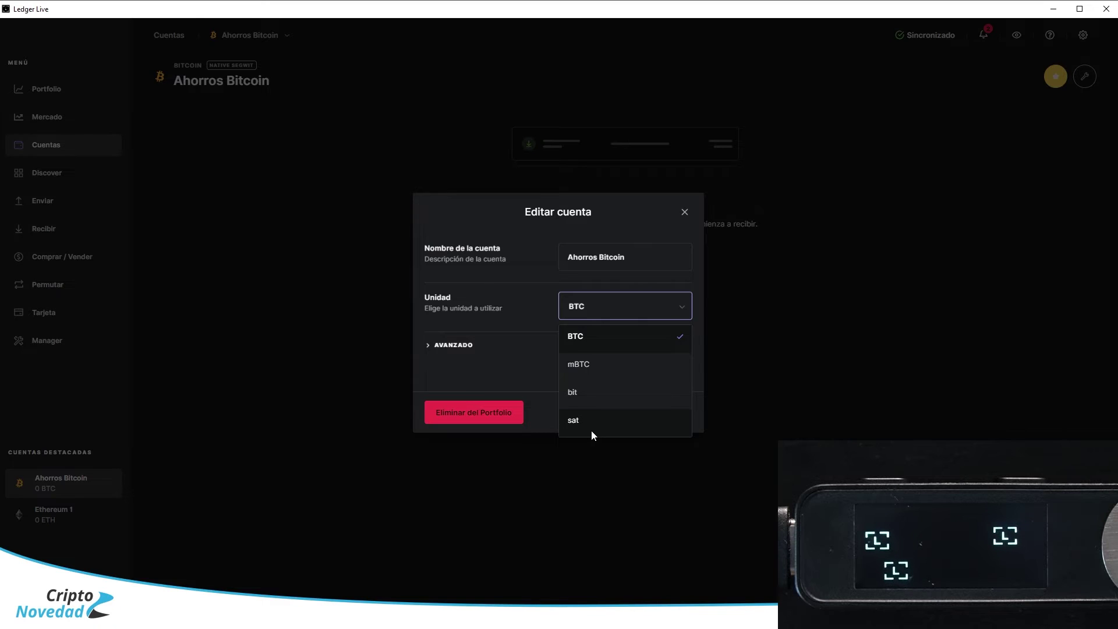
click(539, 357)
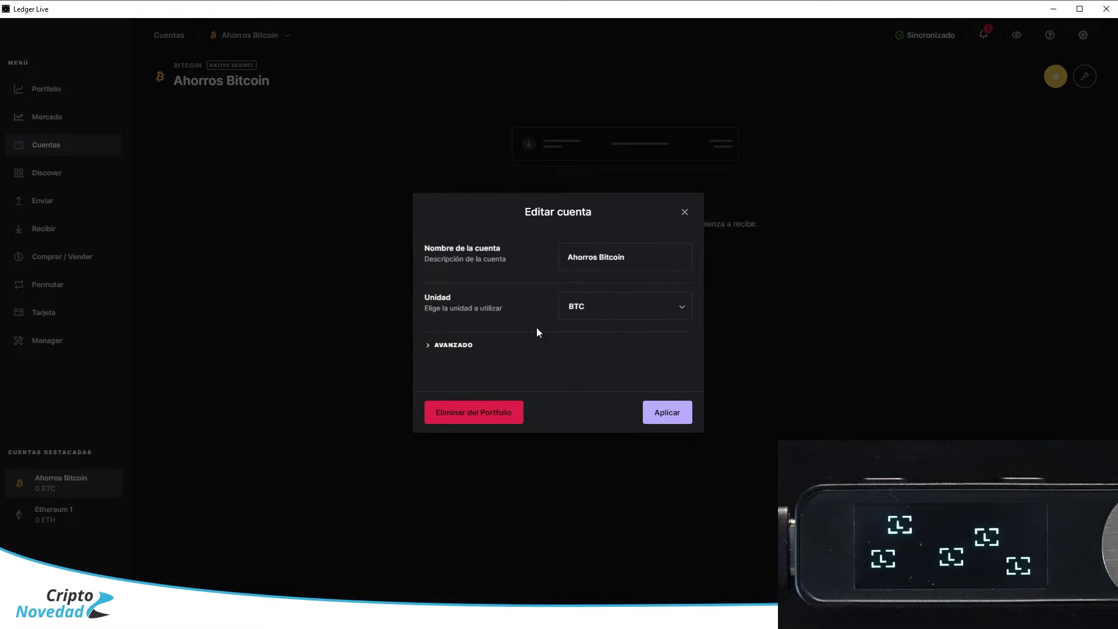
click(445, 346)
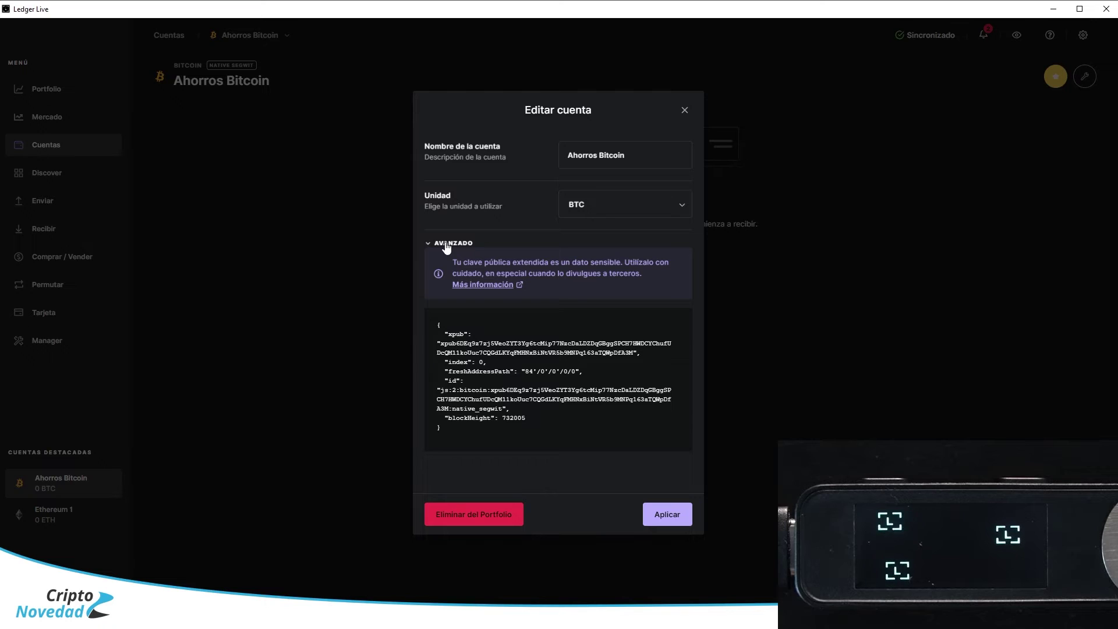
click(447, 245)
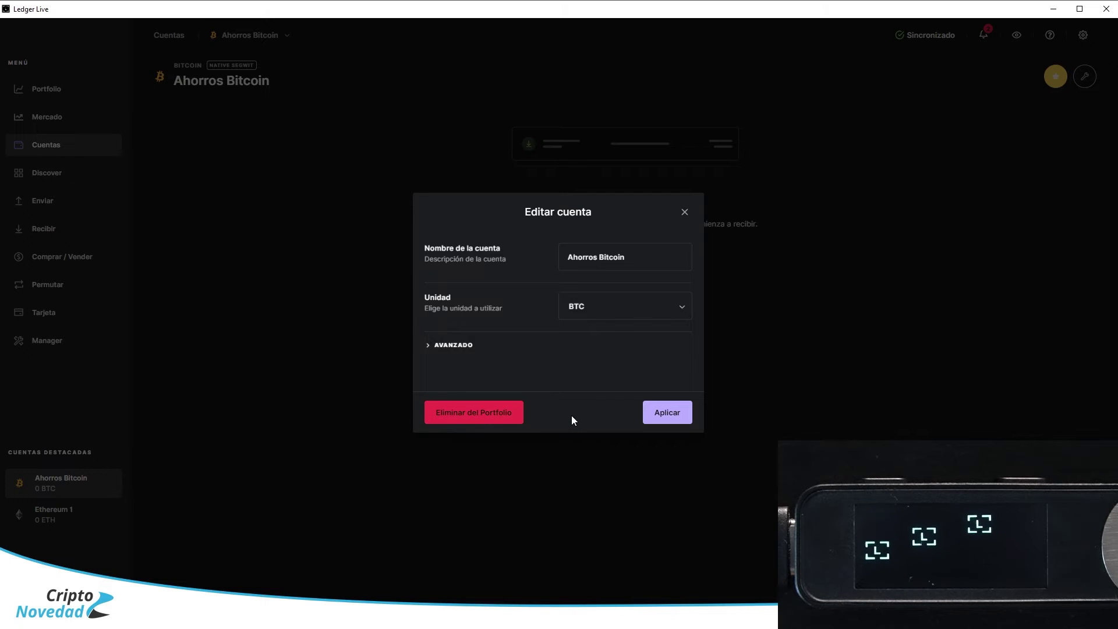
click(685, 213)
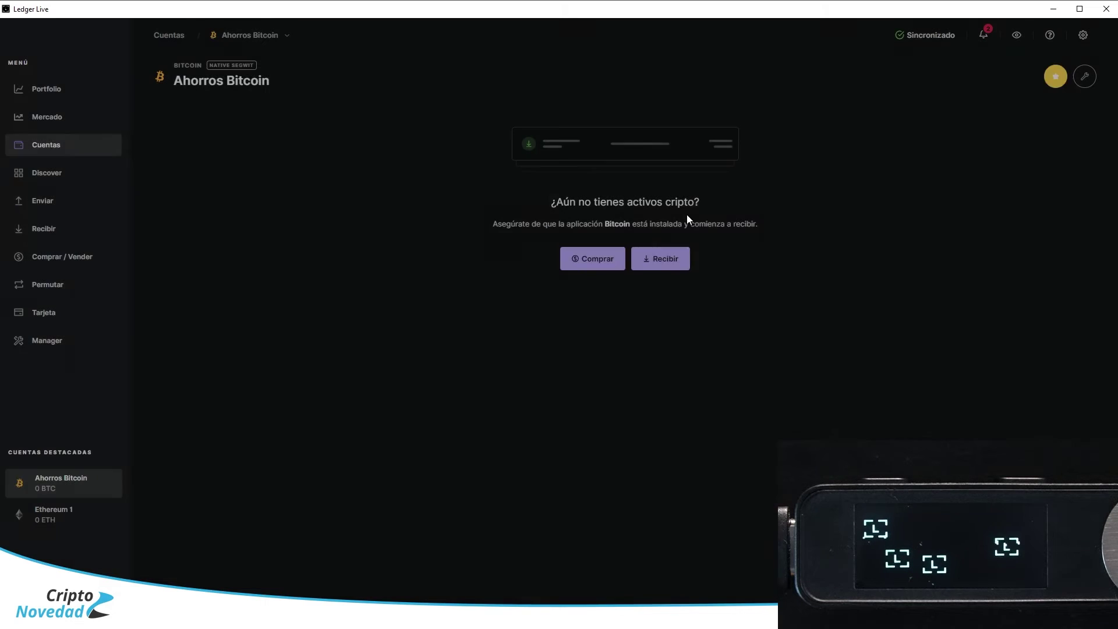
Step: Generate a receiving address for the Ahorros Bitcoin account and copy it
click(658, 260)
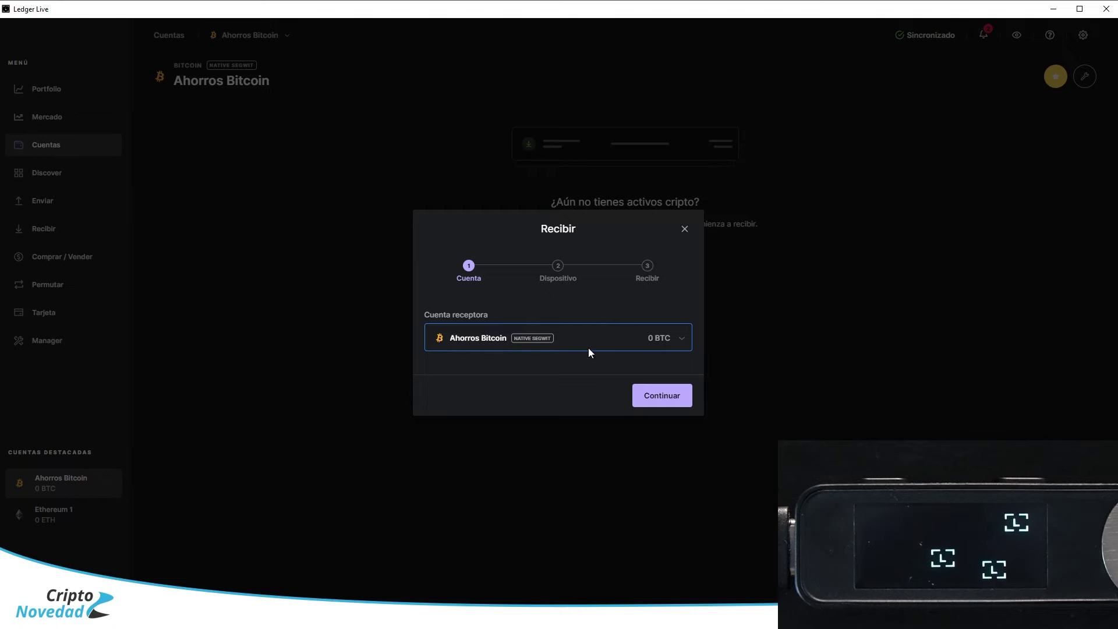
click(661, 394)
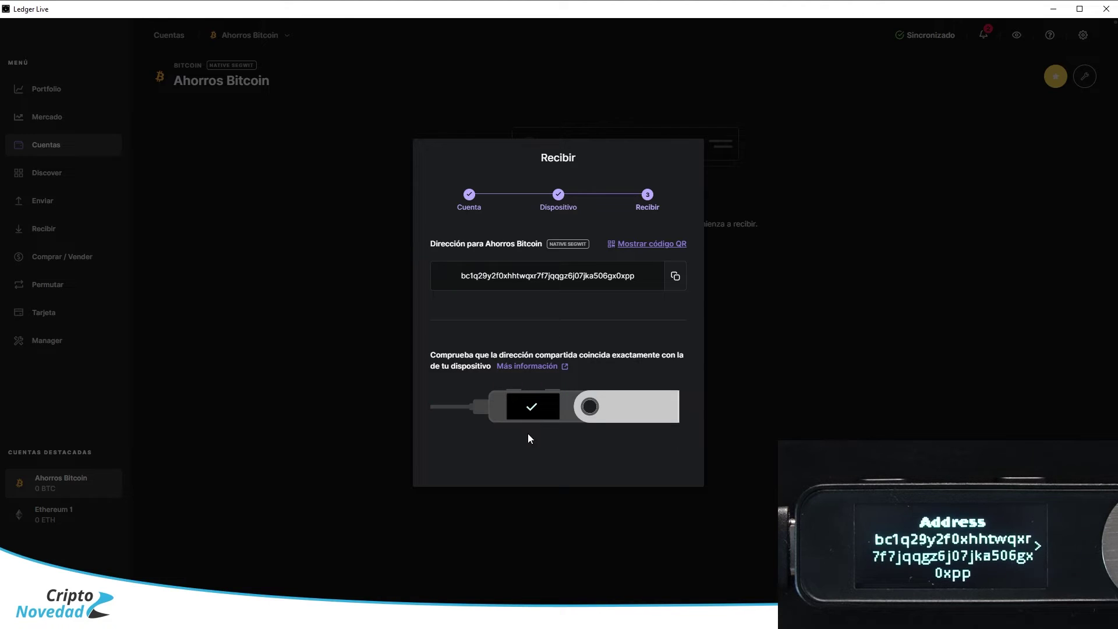
click(676, 277)
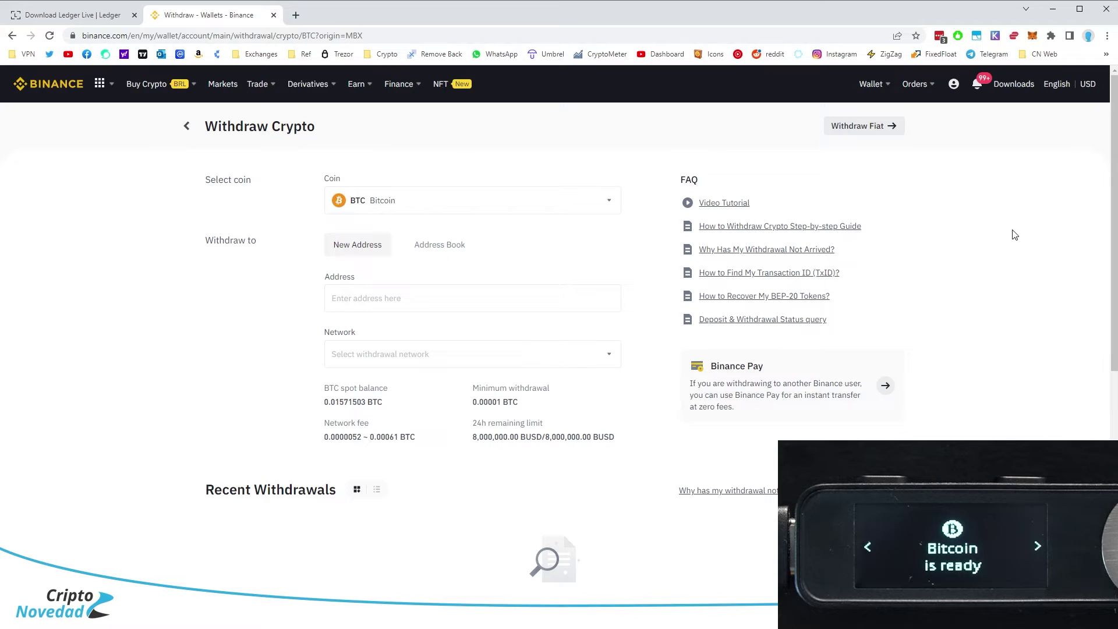
Step: Switch to Binance's BTC withdrawal form, paste the copied receiving address and set the amount to the maximum, 0.01571503 BTC
click(461, 304)
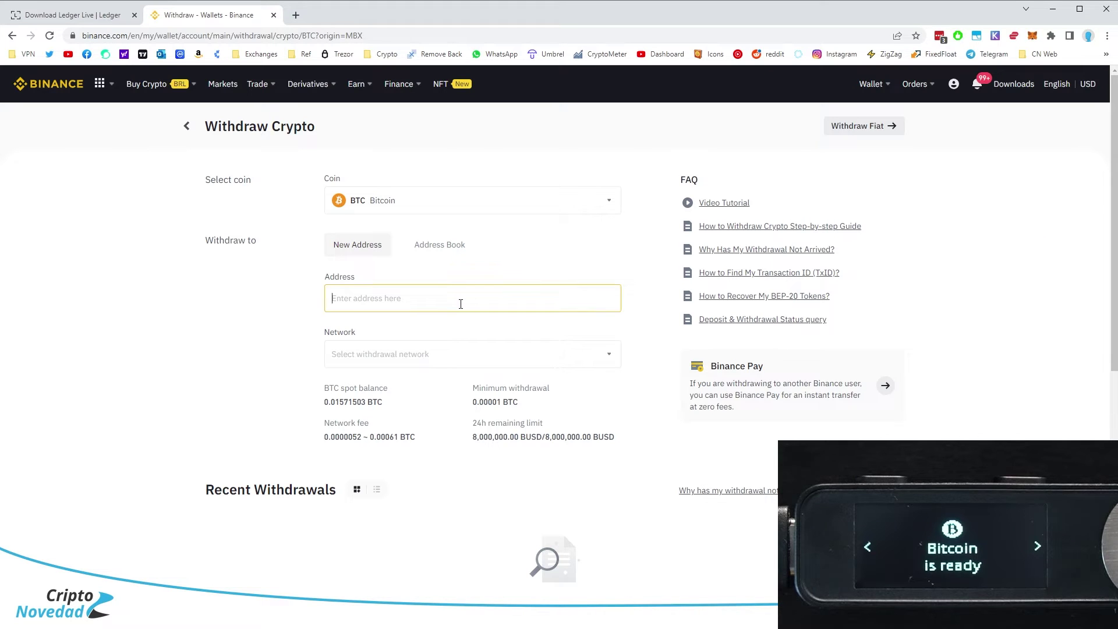
right_click(460, 304)
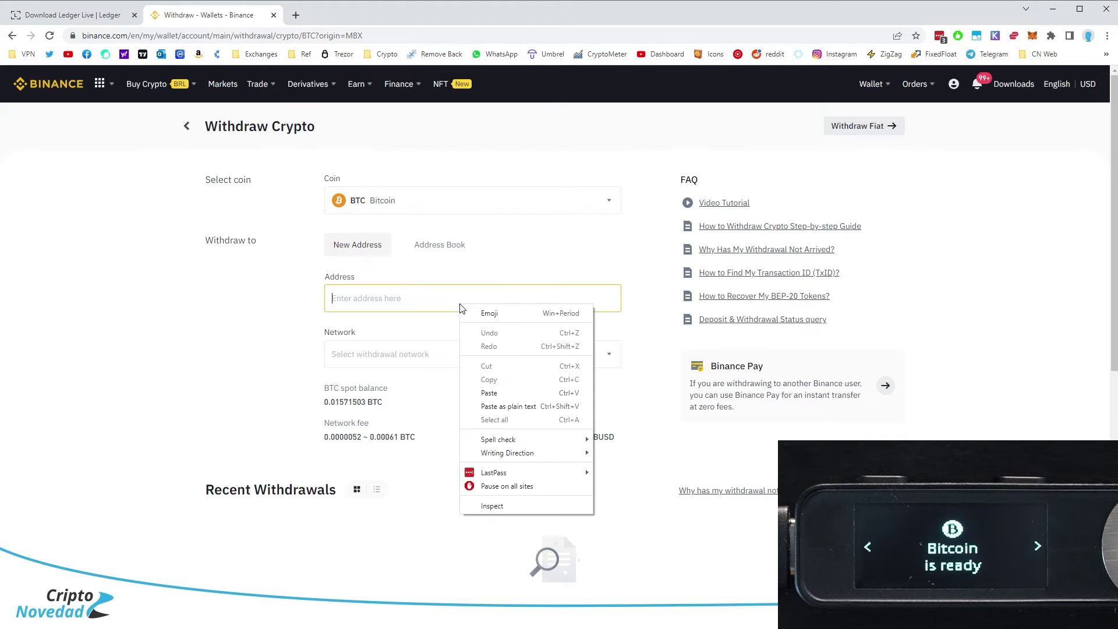
click(504, 397)
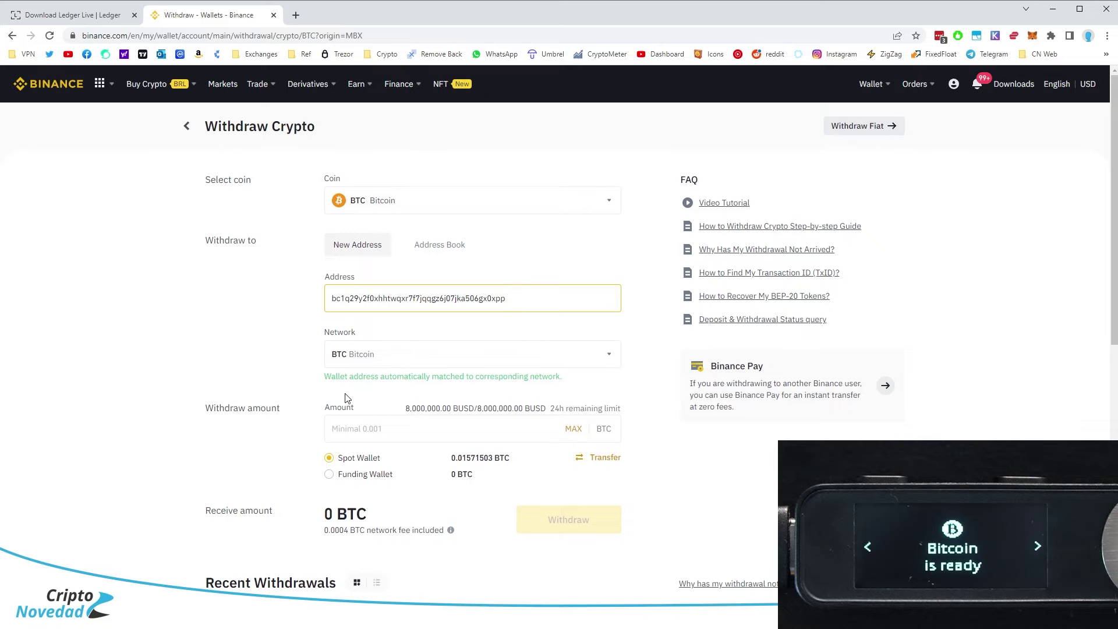
scroll(346, 398, down, 1)
click(577, 372)
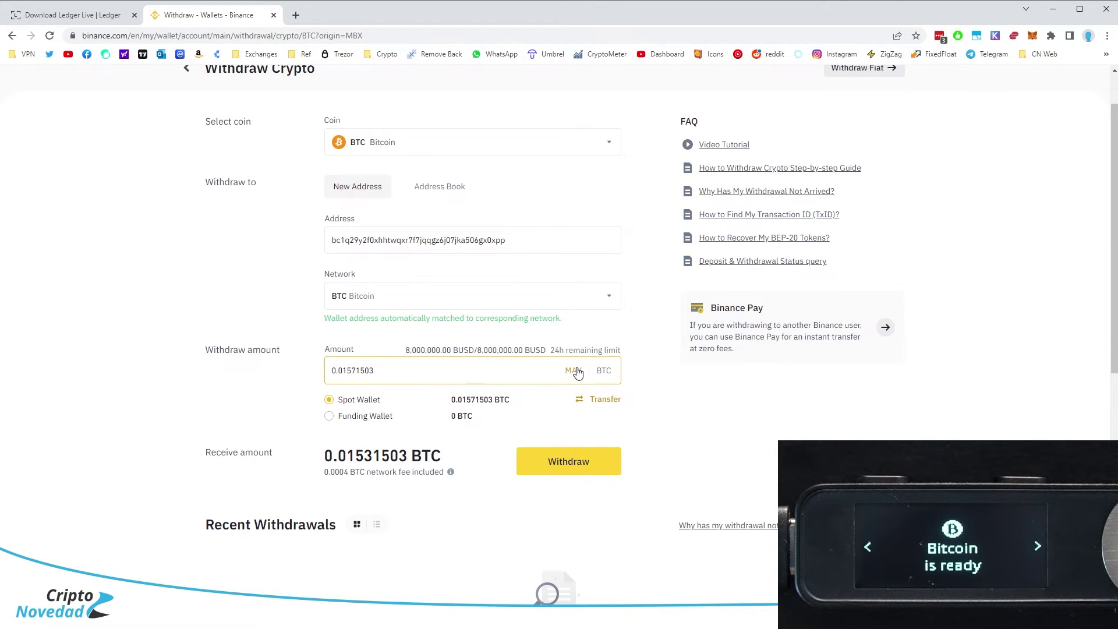
Step: Submit the BTC withdrawal from the Spot Wallet and complete the request
scroll(578, 372, down, 2)
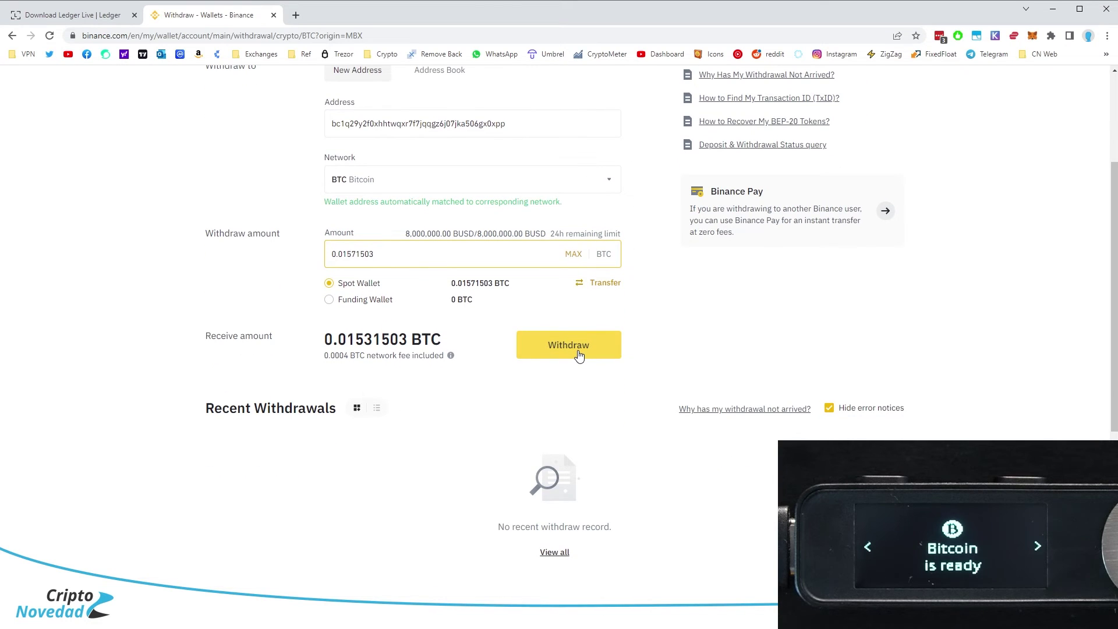
click(579, 356)
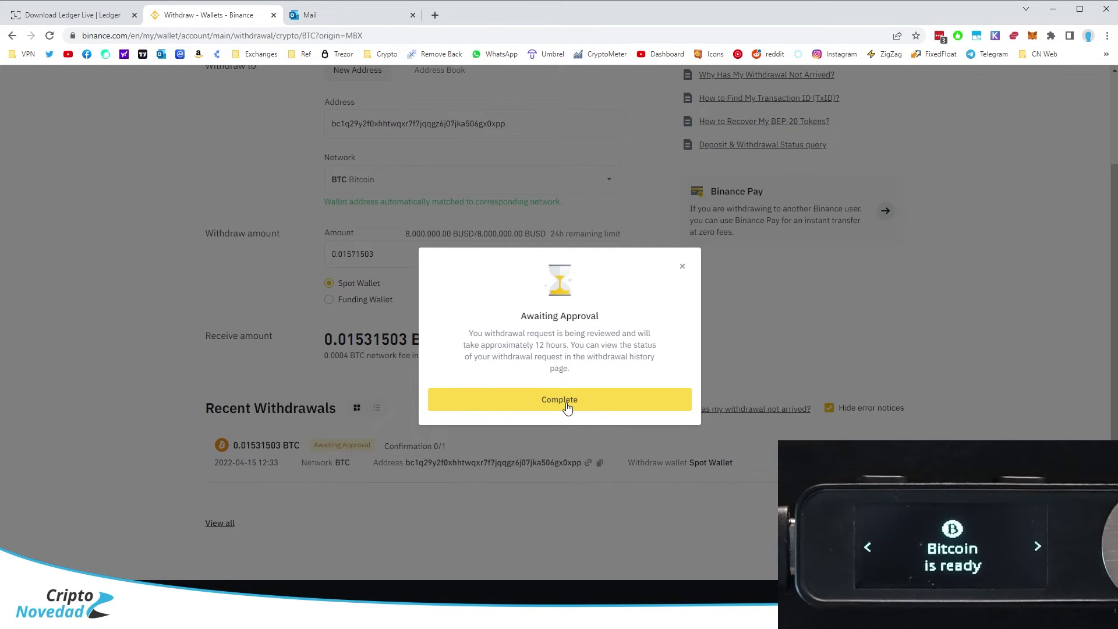
click(568, 402)
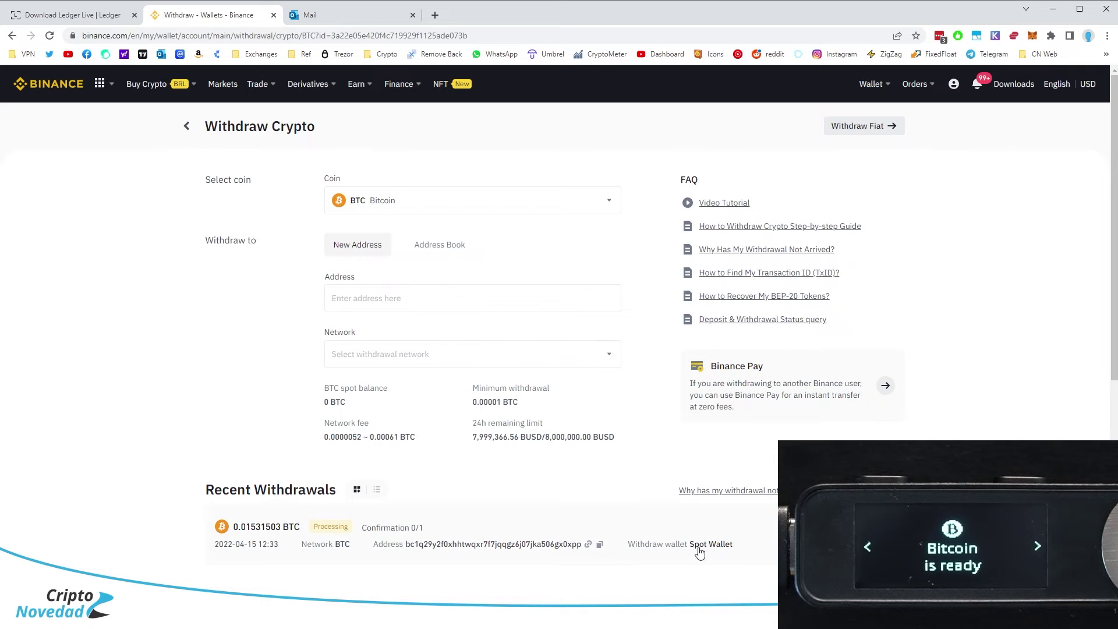
Step: Switch back to Ledger Live and finish the receive process for Ahorros Bitcoin
mouse_move(619, 617)
click(619, 574)
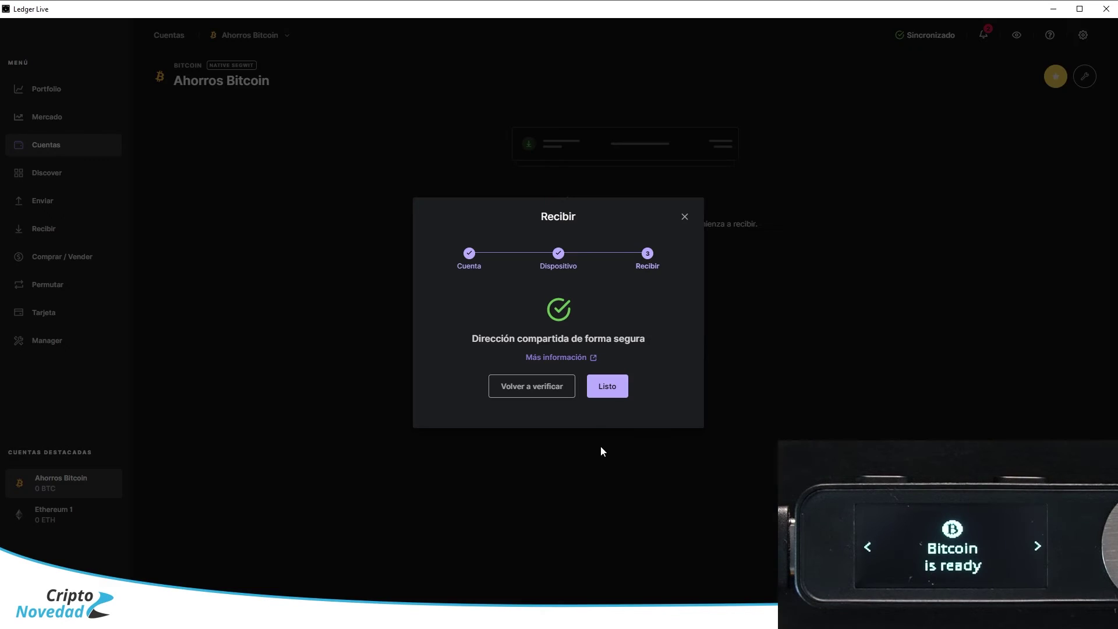
click(609, 388)
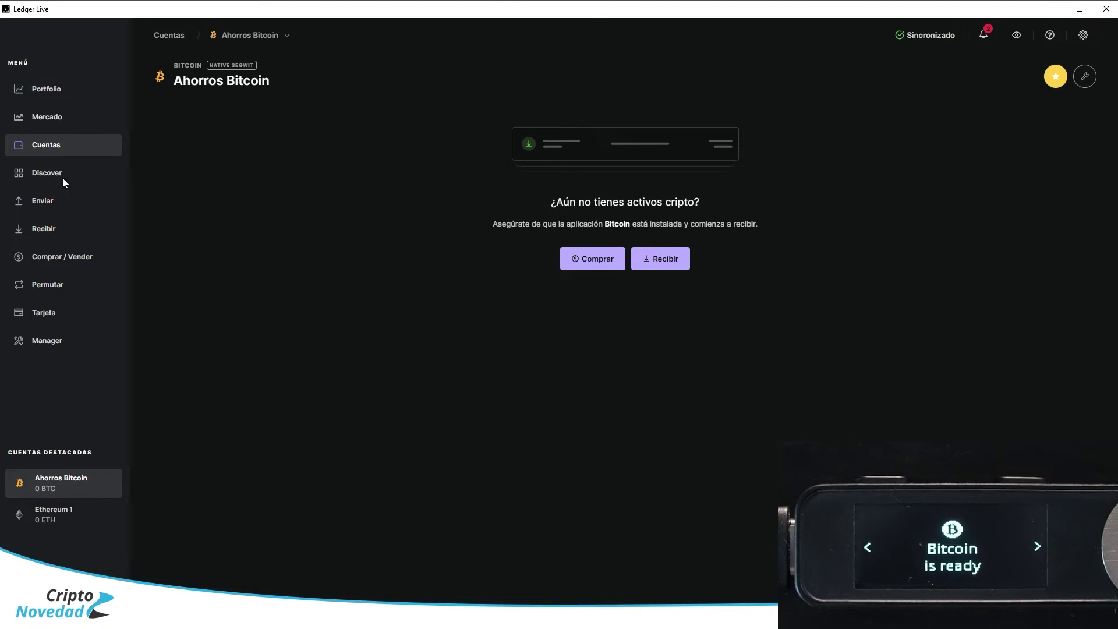
Step: Browse the Discover catalogue of Live applications and check the external application notice for 1inch
click(32, 178)
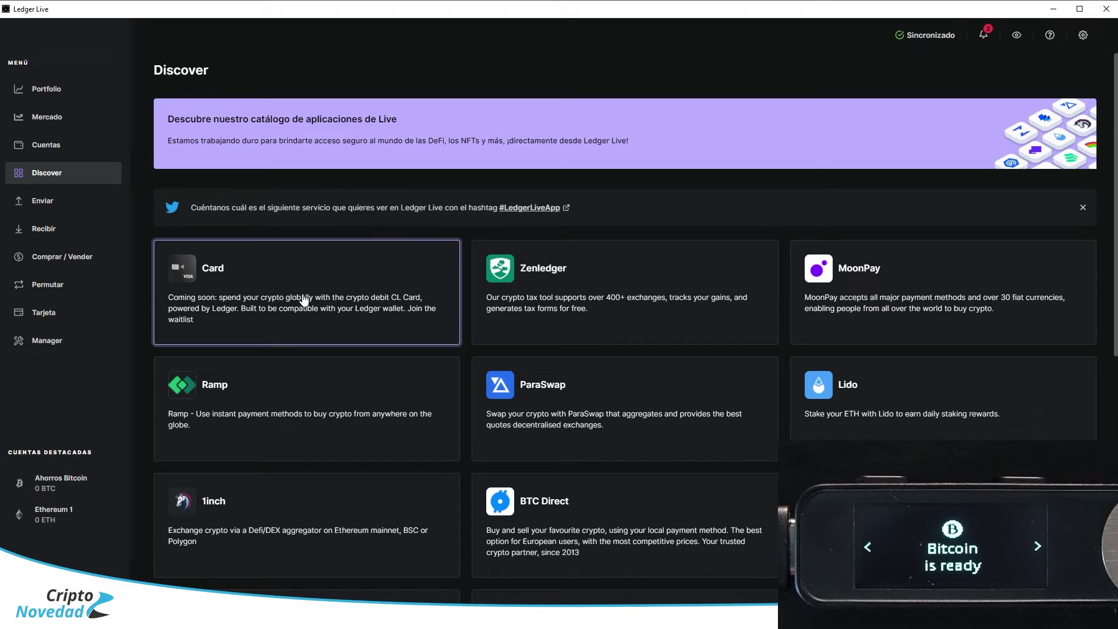
scroll(304, 291, down, 3)
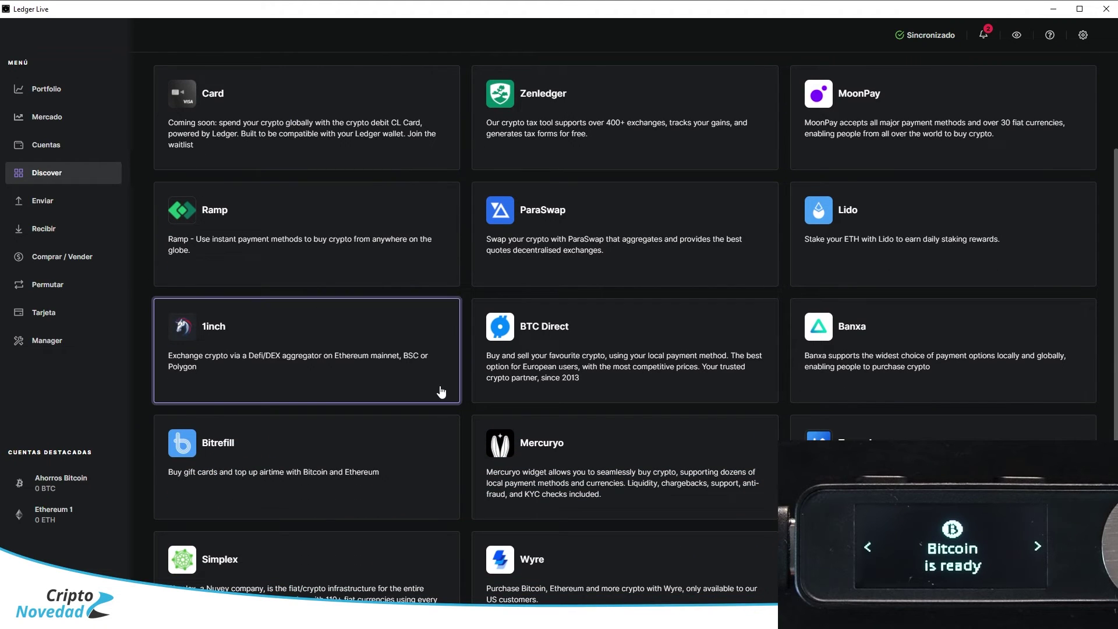
click(310, 347)
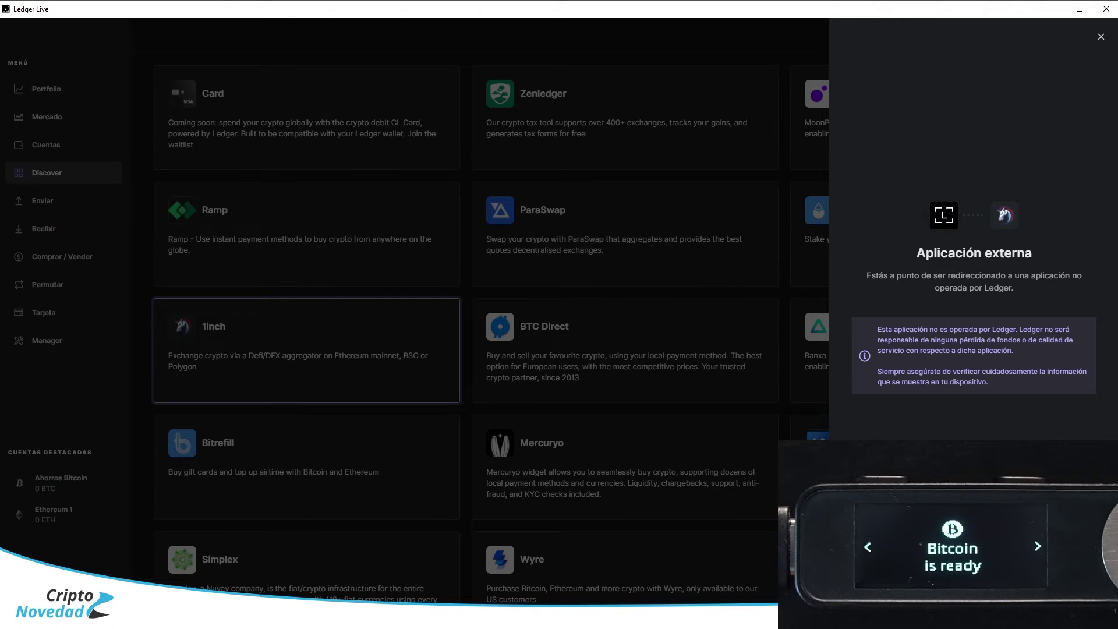
click(1100, 36)
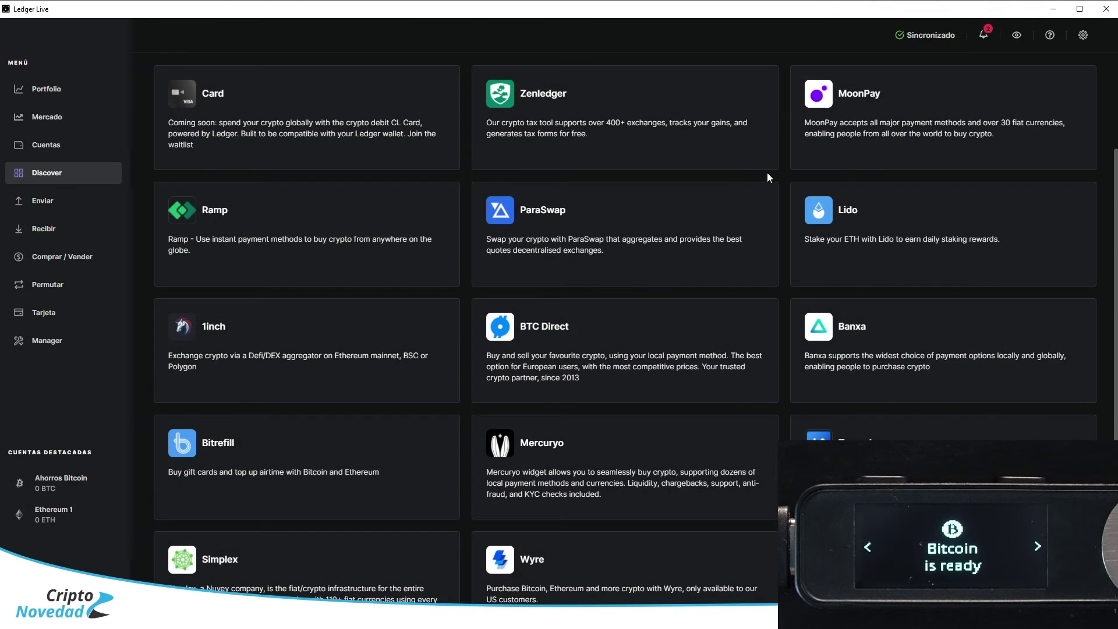
scroll(726, 170, down, 1)
scroll(726, 176, down, 1)
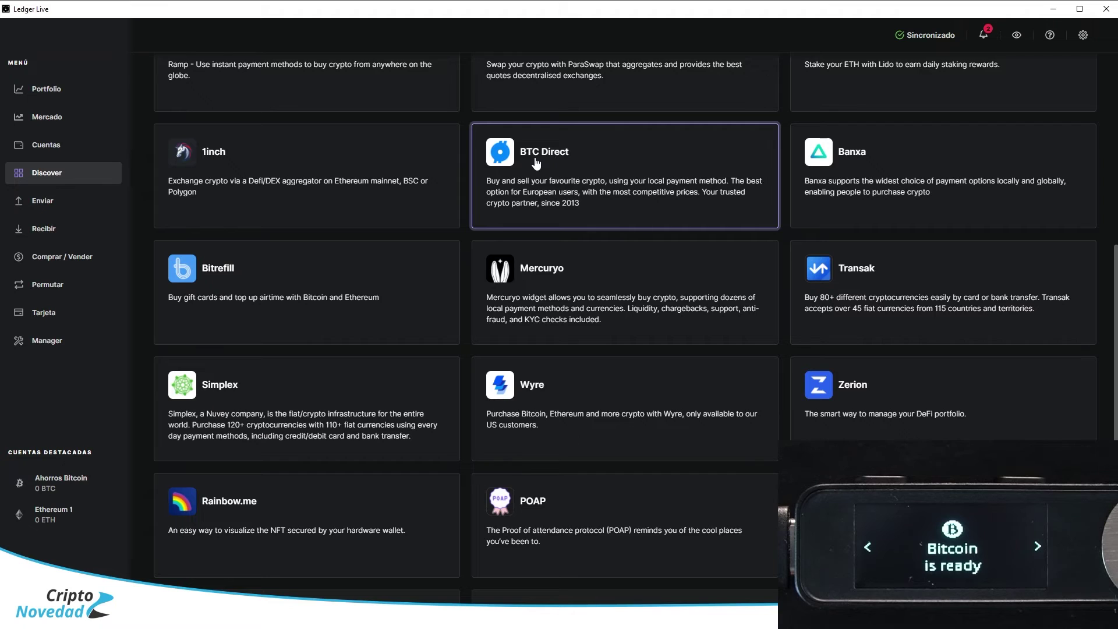
scroll(536, 163, down, 1)
scroll(536, 163, down, 1)
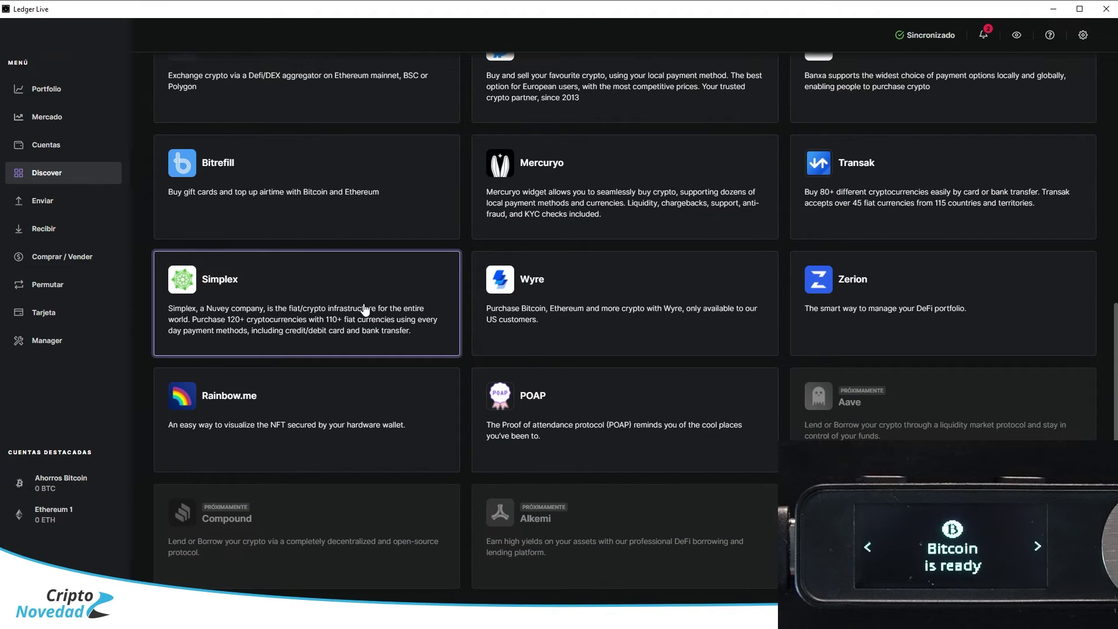
scroll(365, 308, up, 5)
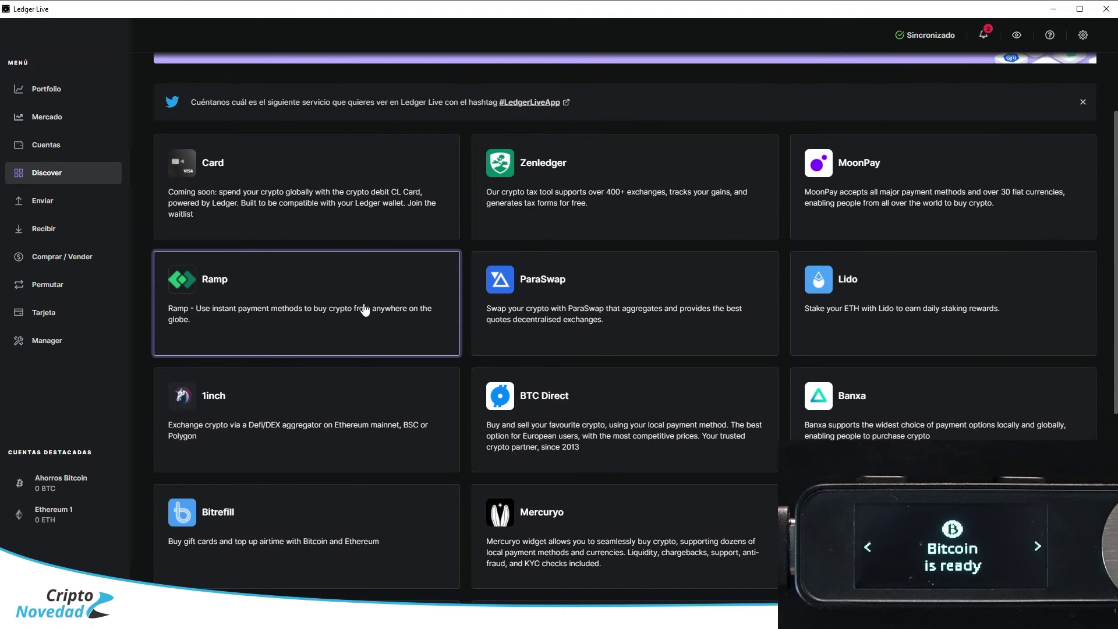
scroll(365, 308, up, 2)
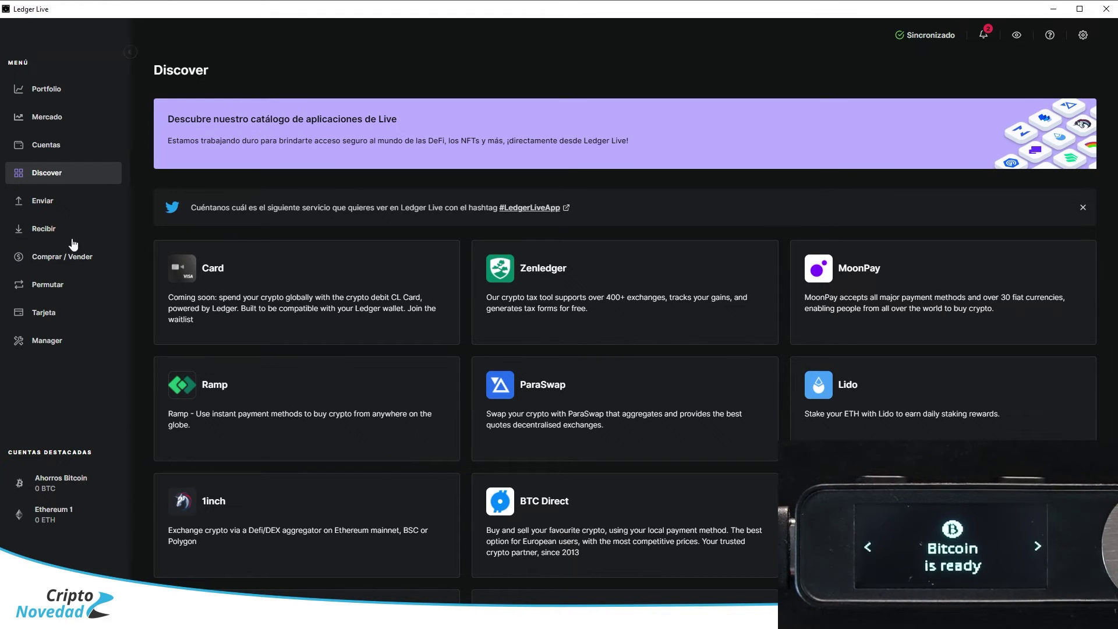
Step: View the first stage of the Enviar and Recibir dialogs for Ahorros Bitcoin, closing each without continuing
click(56, 201)
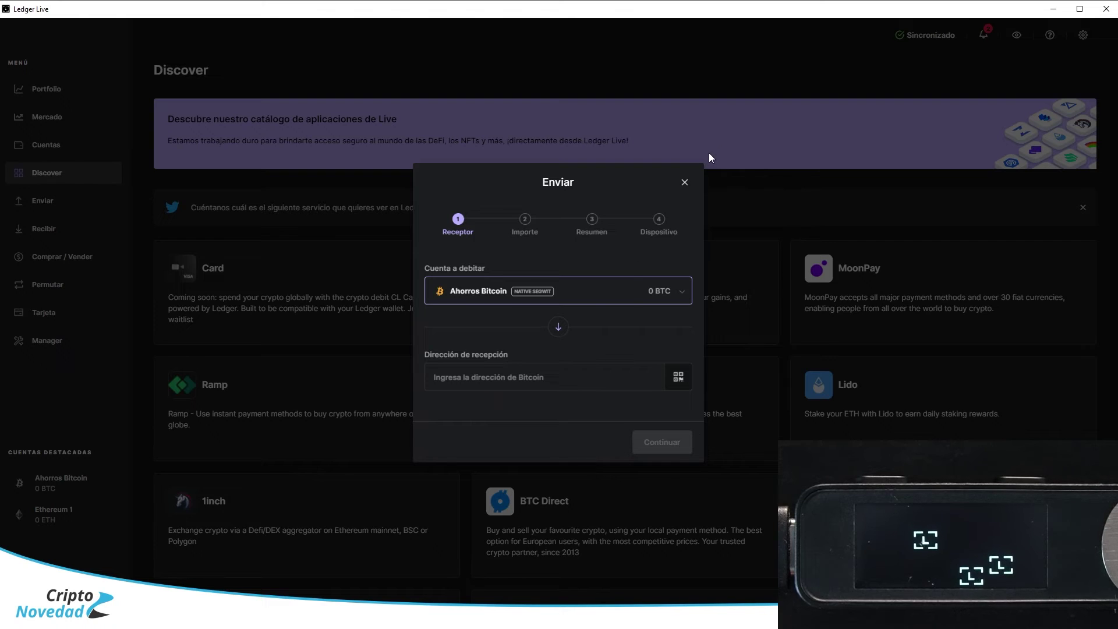
click(686, 182)
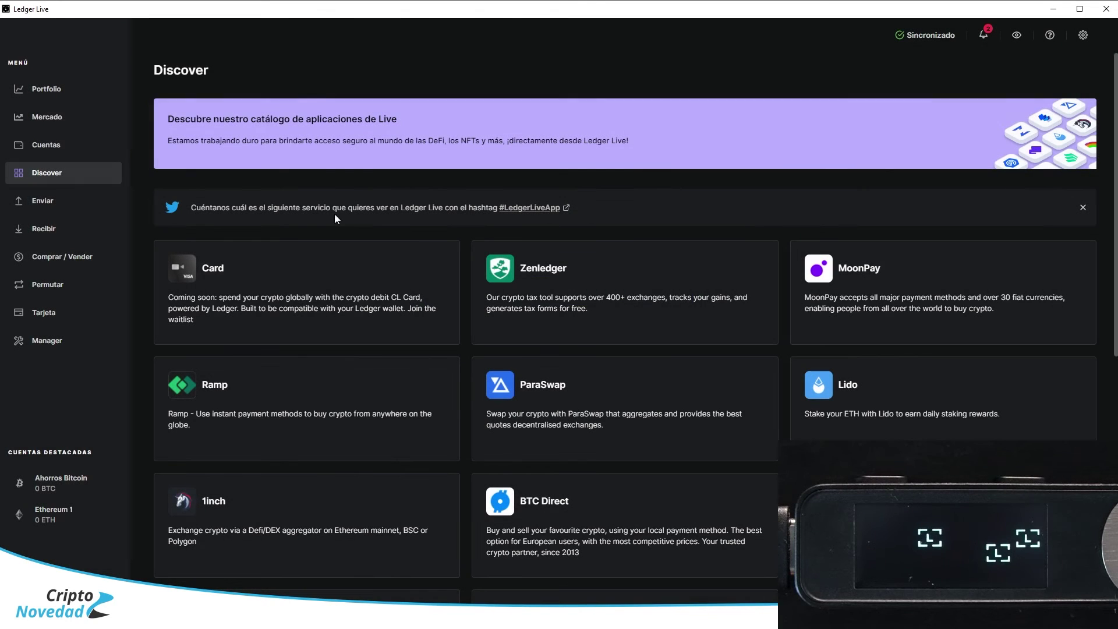
click(35, 231)
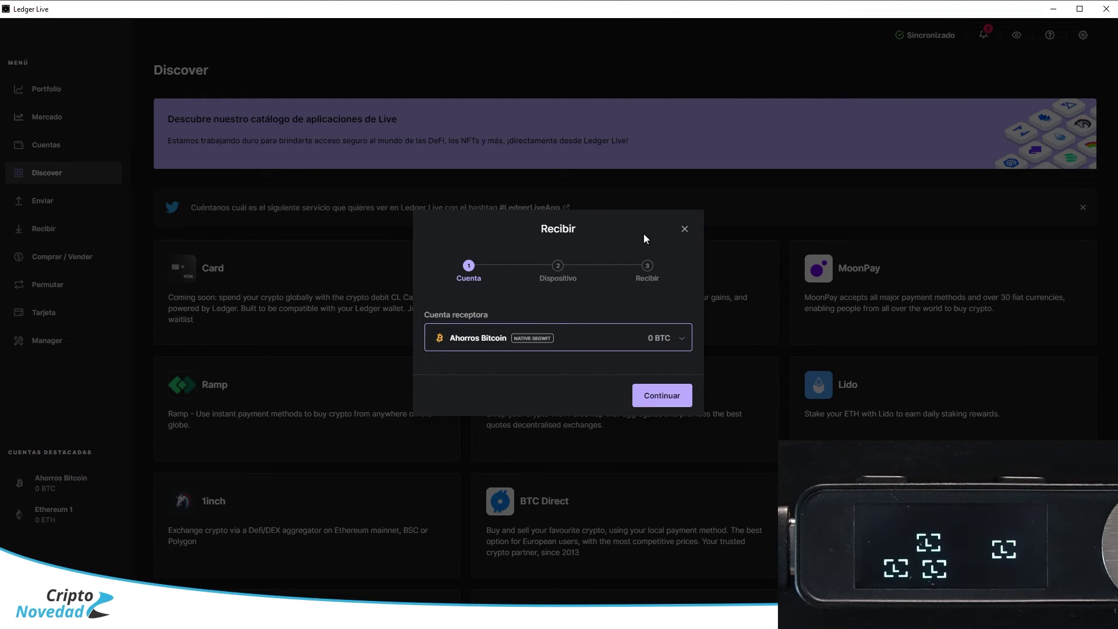
click(685, 229)
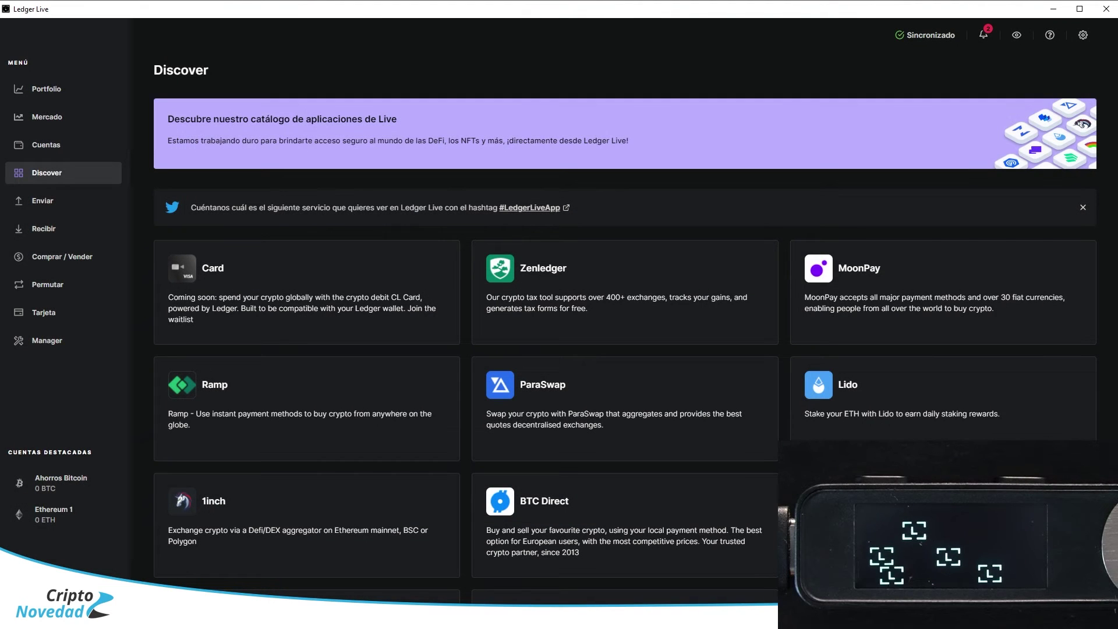
Step: Open the Ethereum 1 account and view its Recibir dialog, closing it without continuing
click(35, 143)
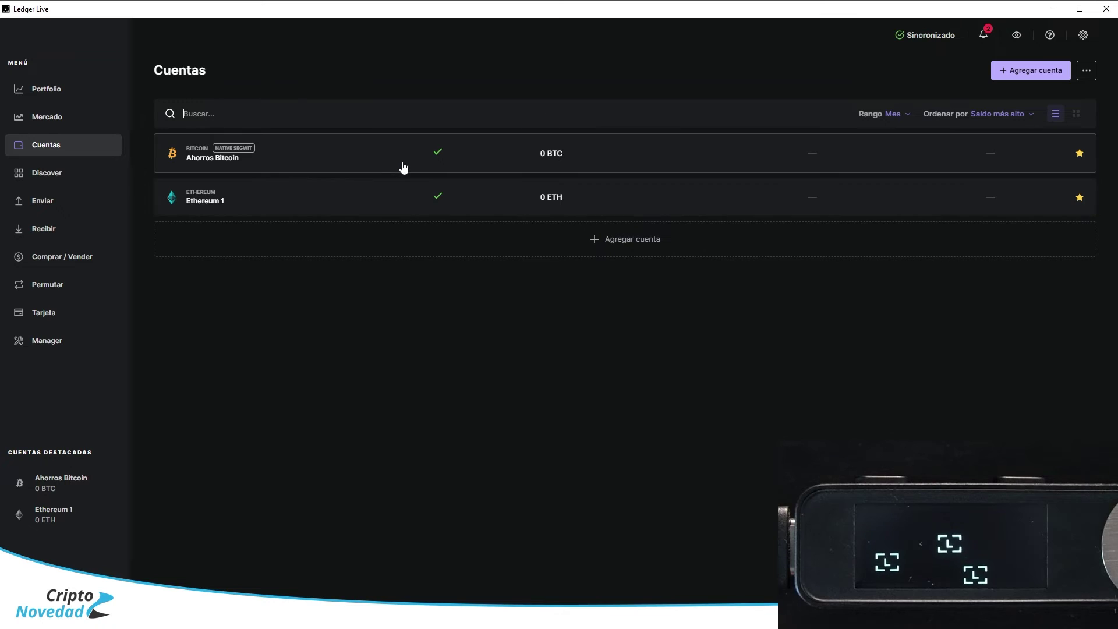
click(379, 197)
click(669, 263)
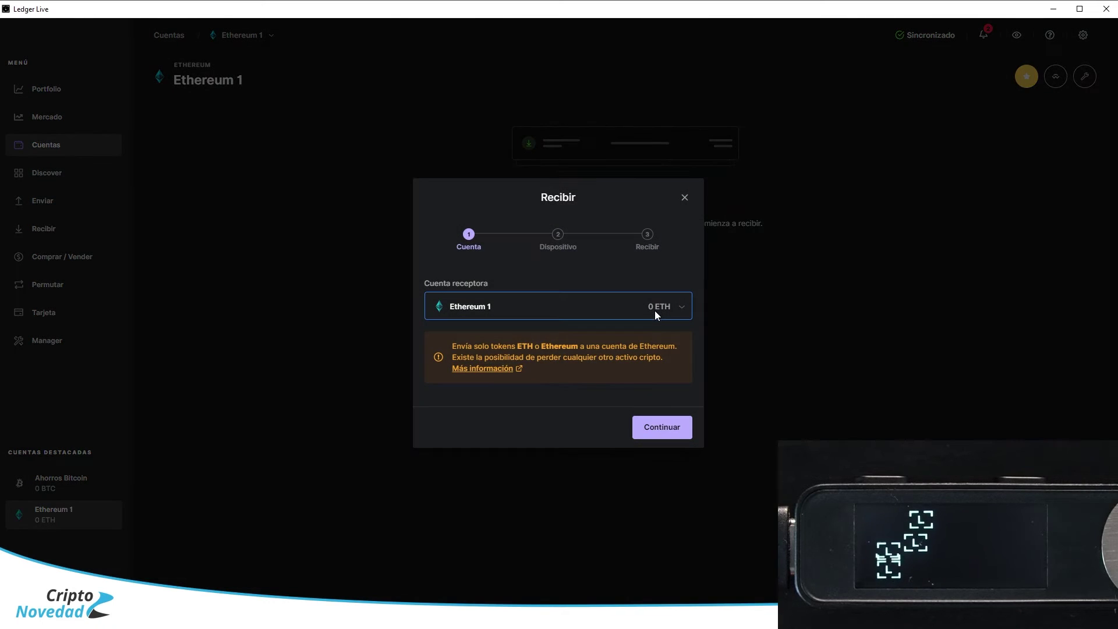
click(684, 197)
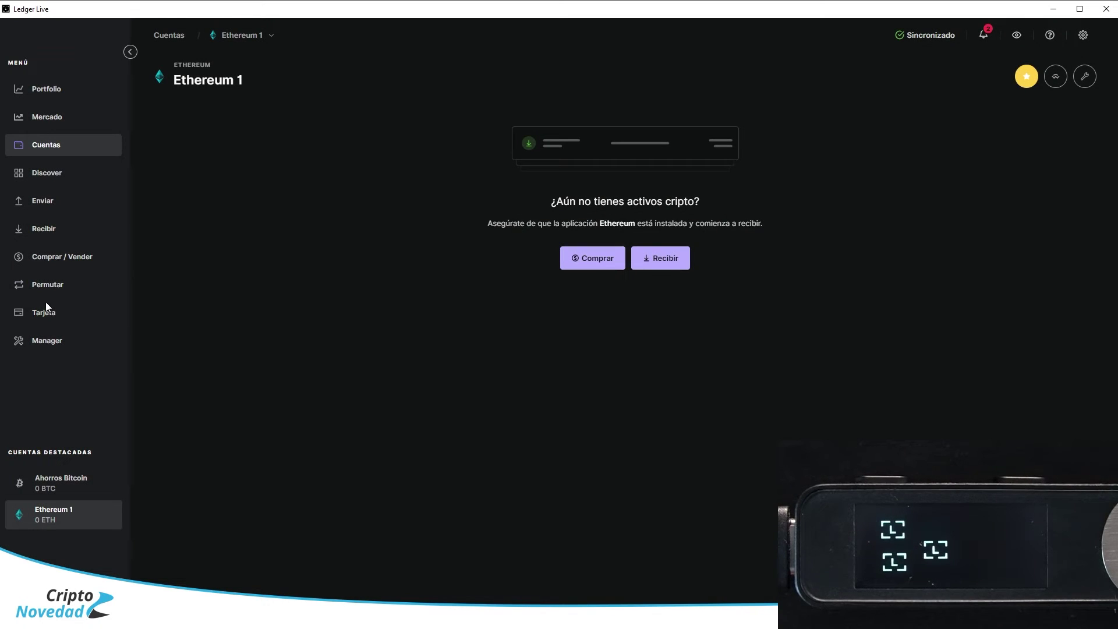
Step: Choose Ethereum 1 as the receiving account in the general Recibir dialog, and close it without continuing
click(38, 229)
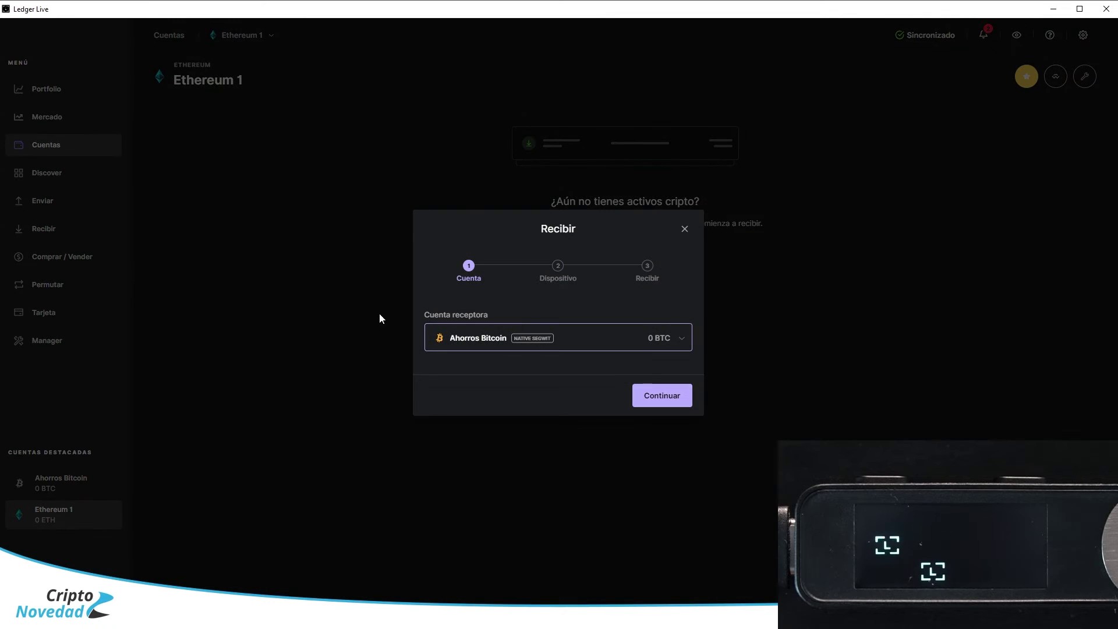
click(648, 332)
click(501, 394)
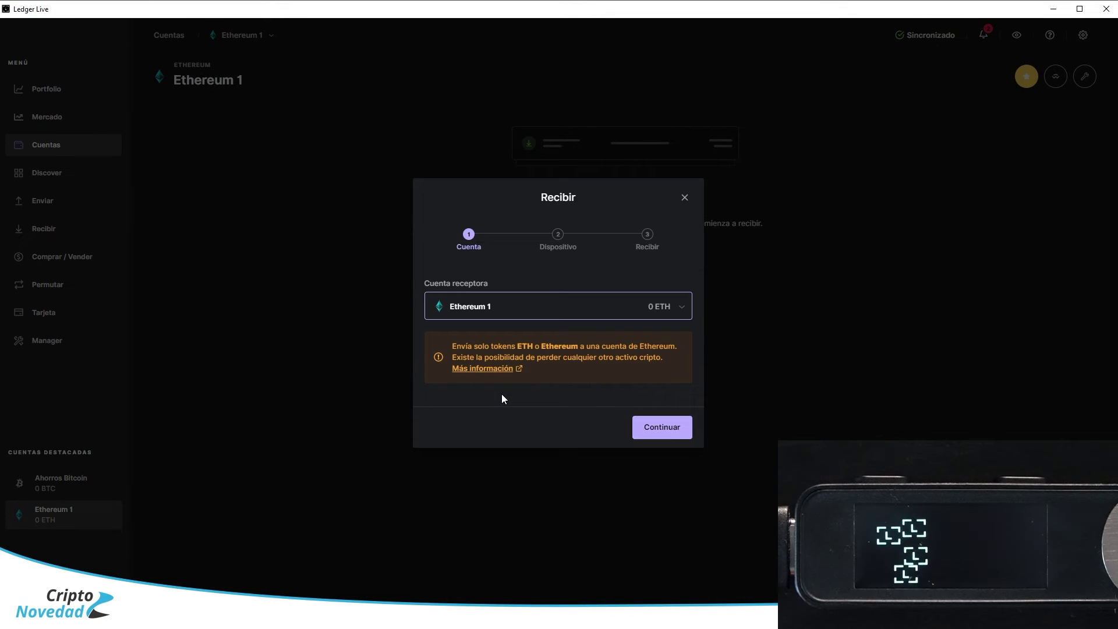
click(685, 198)
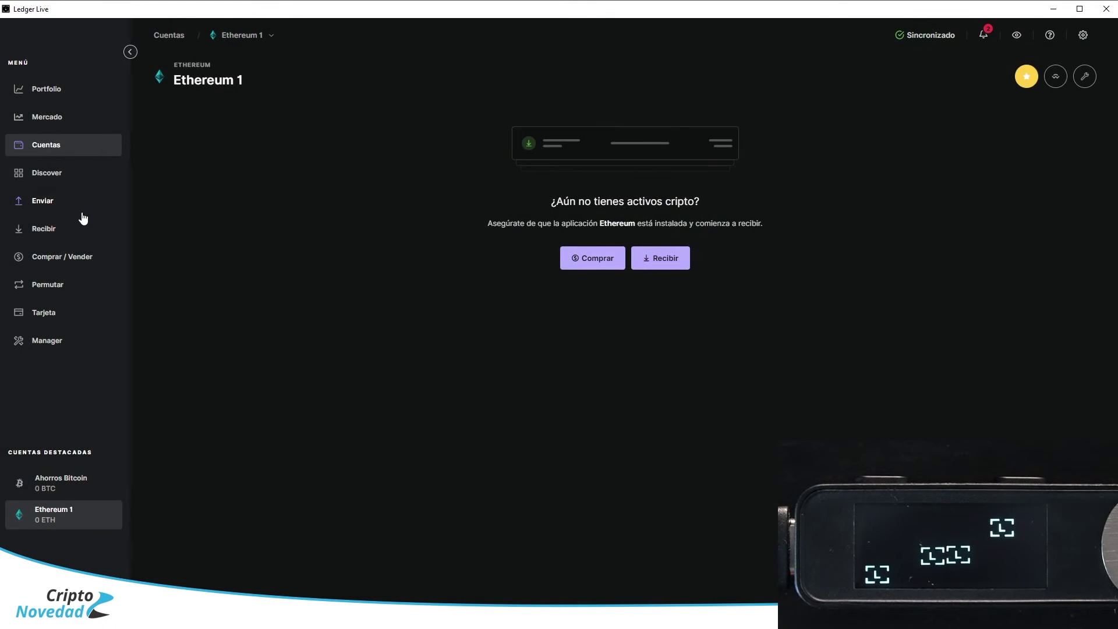
Step: View the Comprar / Vender page with its asset and account choices for buying crypto
click(45, 261)
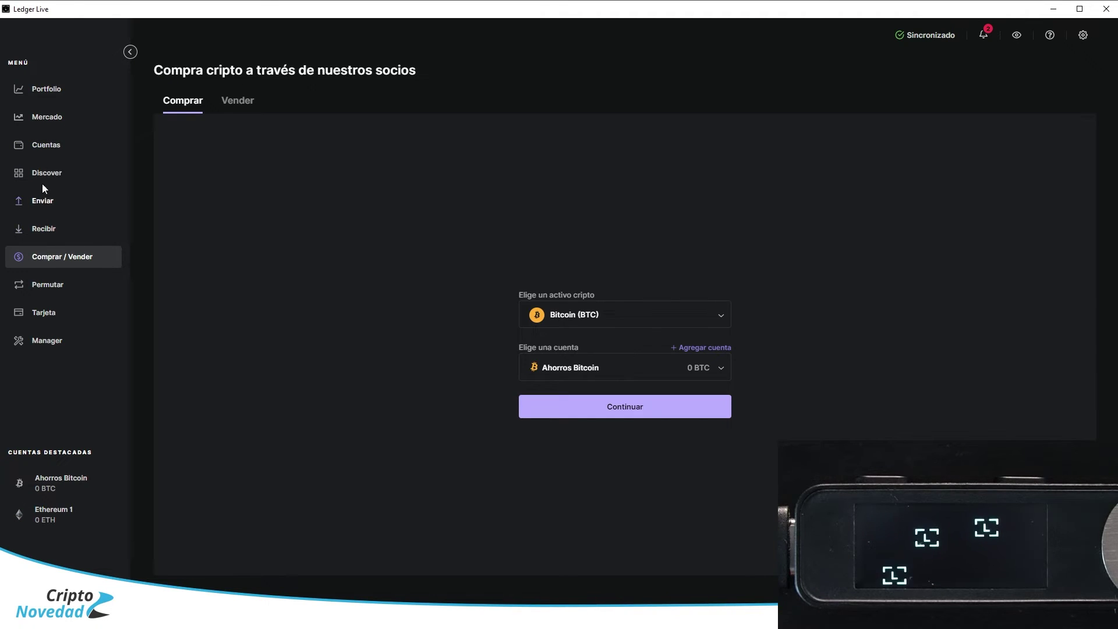
click(46, 119)
click(272, 183)
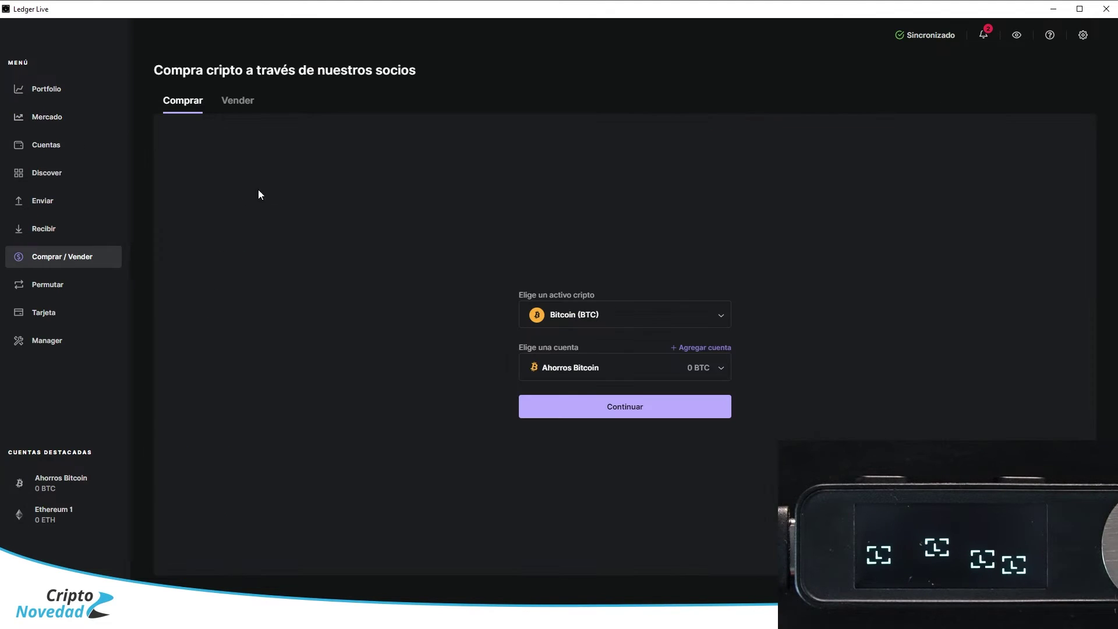
Step: Set up a swap in Permutar from the Ahorros Bitcoin account to Ethereum (ETH)
click(36, 283)
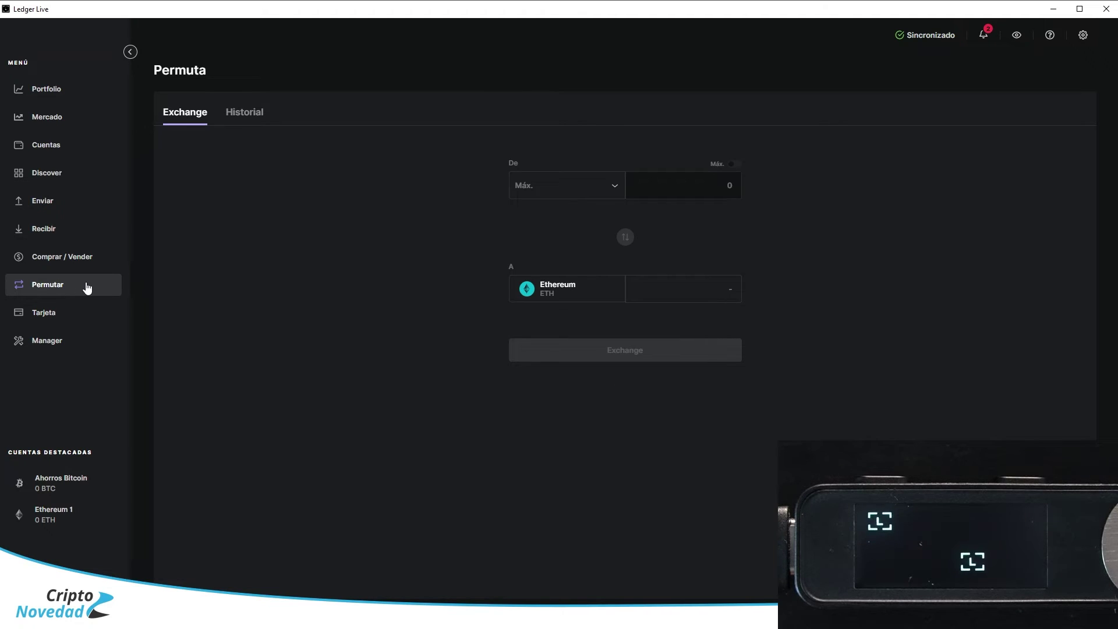
click(614, 184)
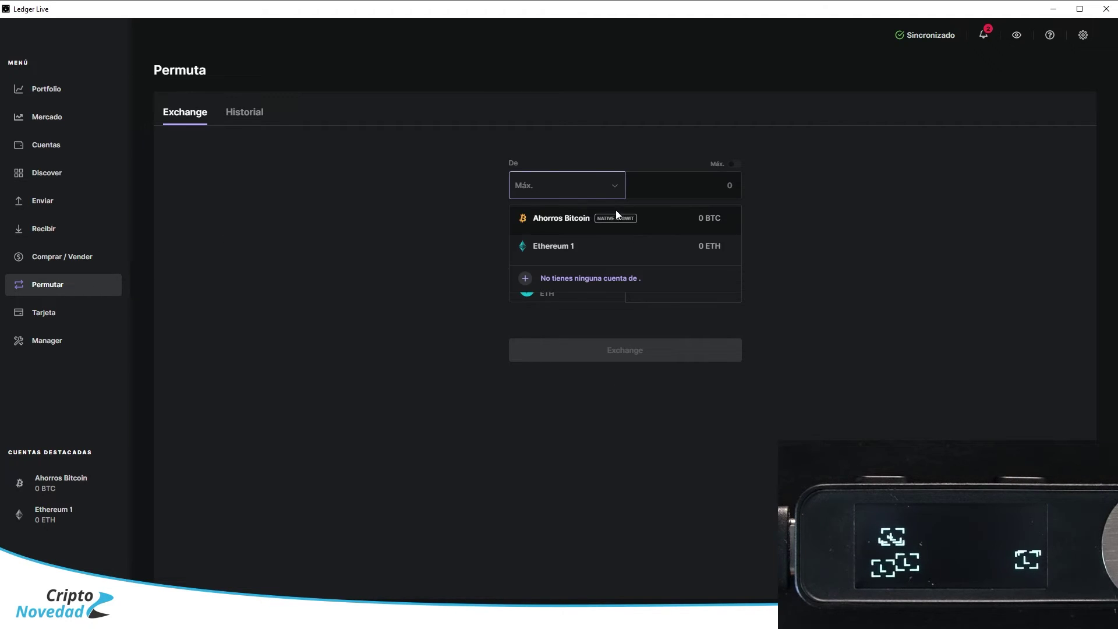
click(655, 218)
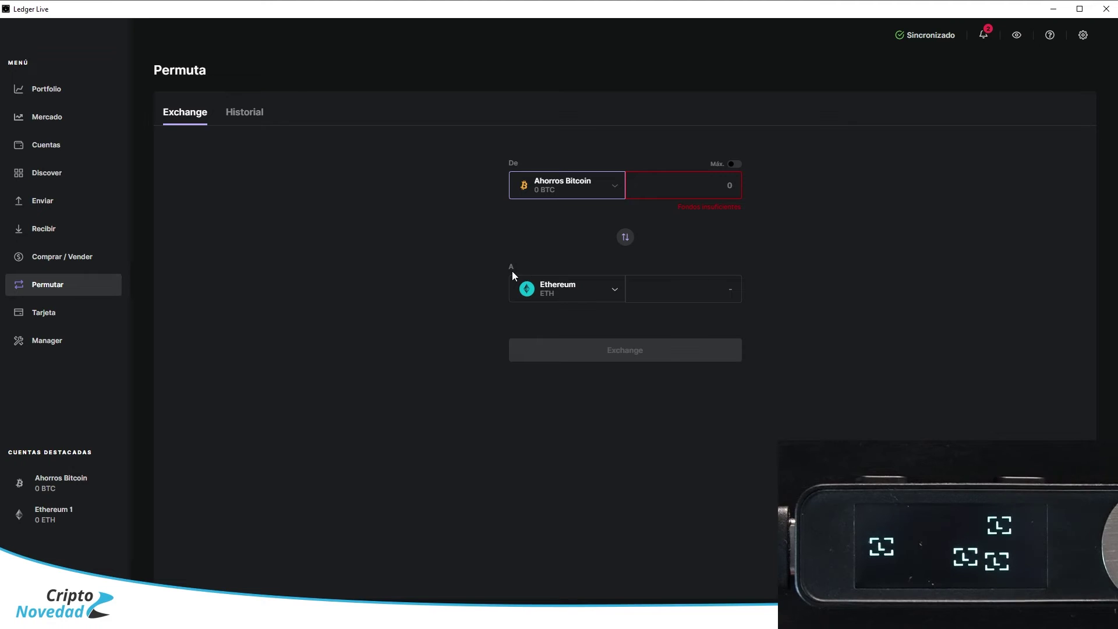
click(613, 284)
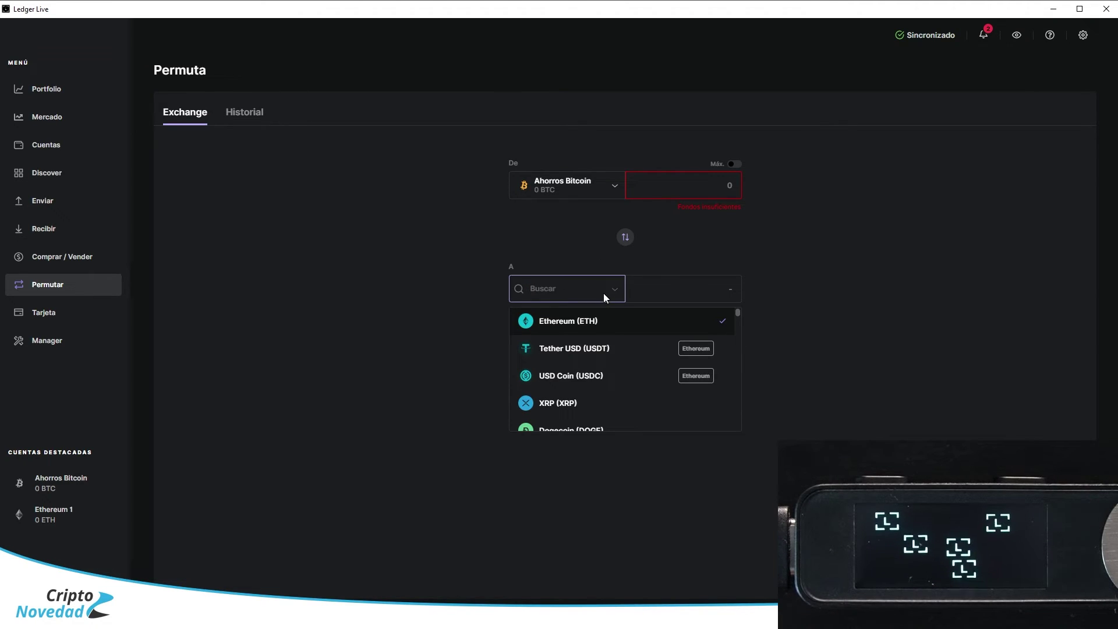
click(603, 318)
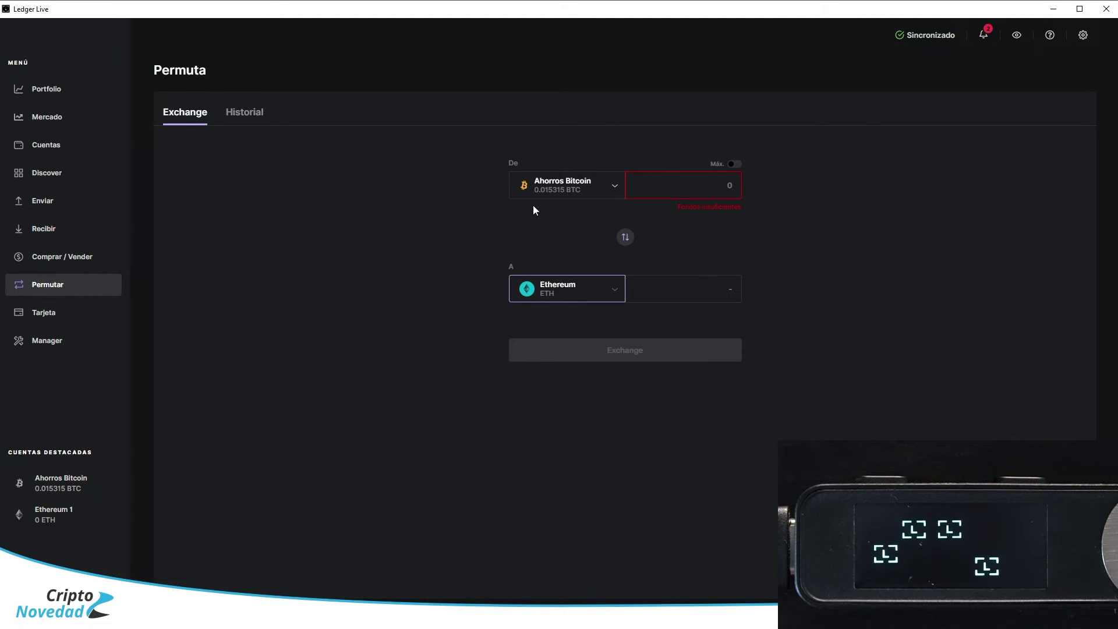
Step: Set the swap to the maximum amount of Ahorros Bitcoin and review the network fee options without changing them
click(735, 165)
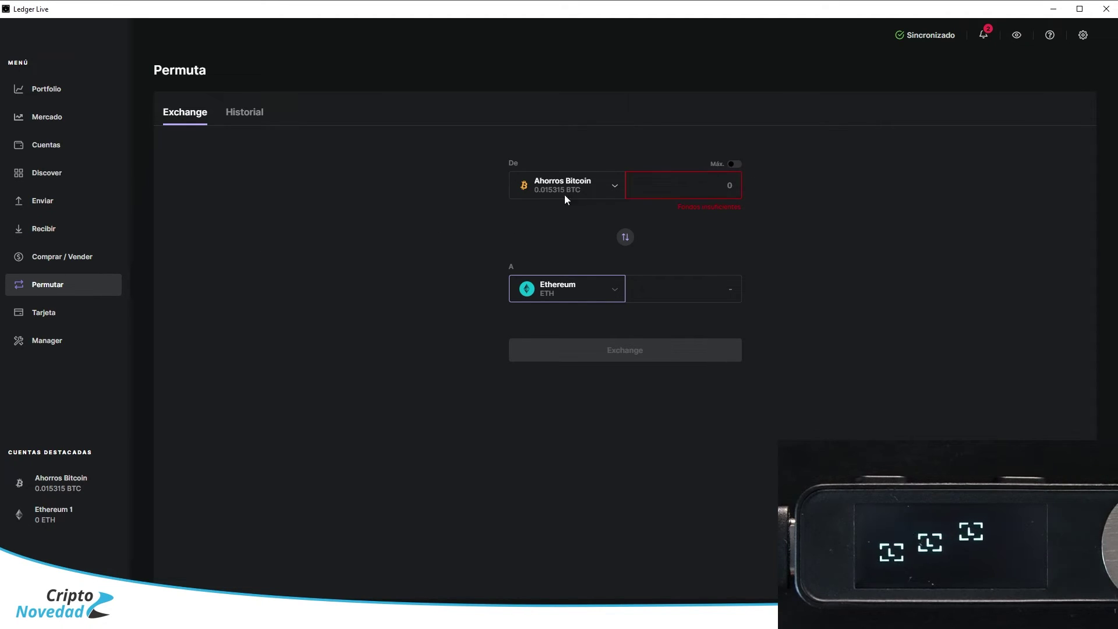
click(78, 256)
click(71, 283)
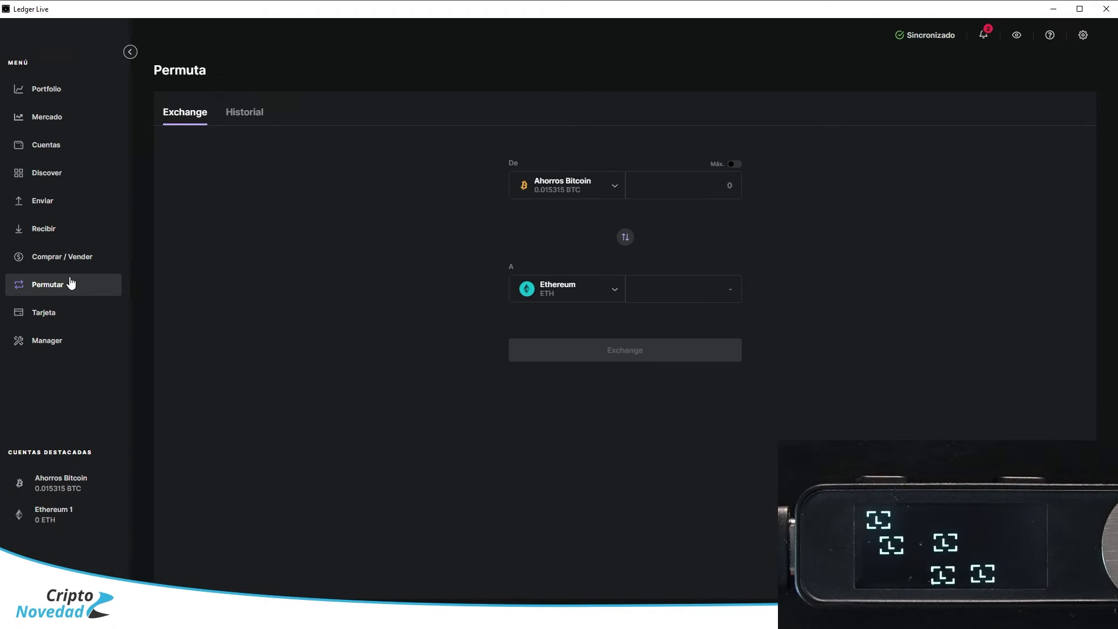
click(735, 166)
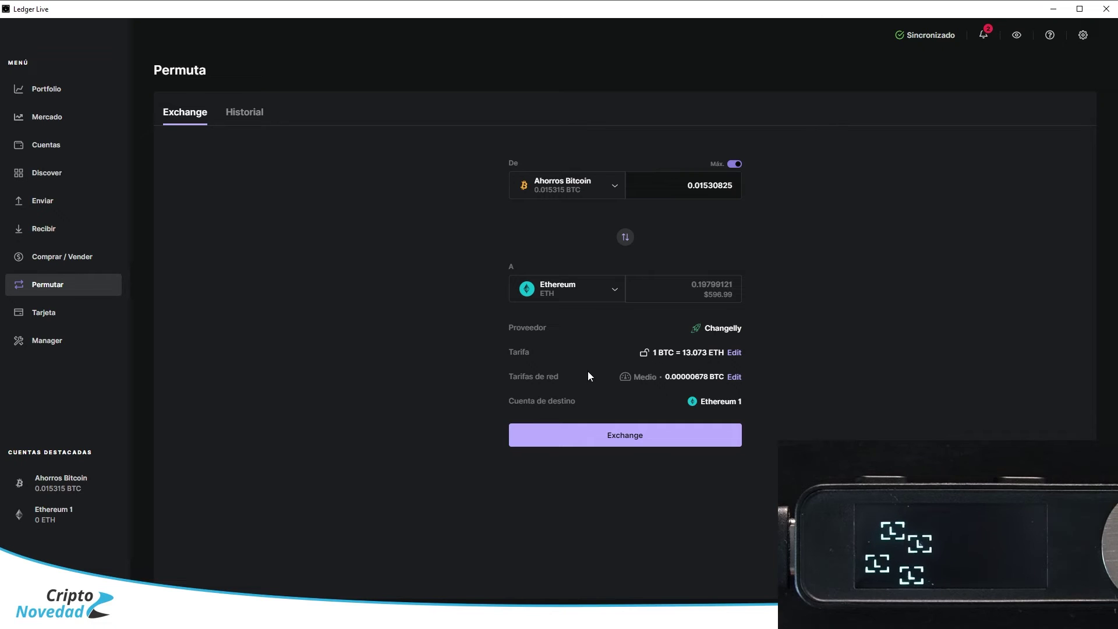
click(734, 377)
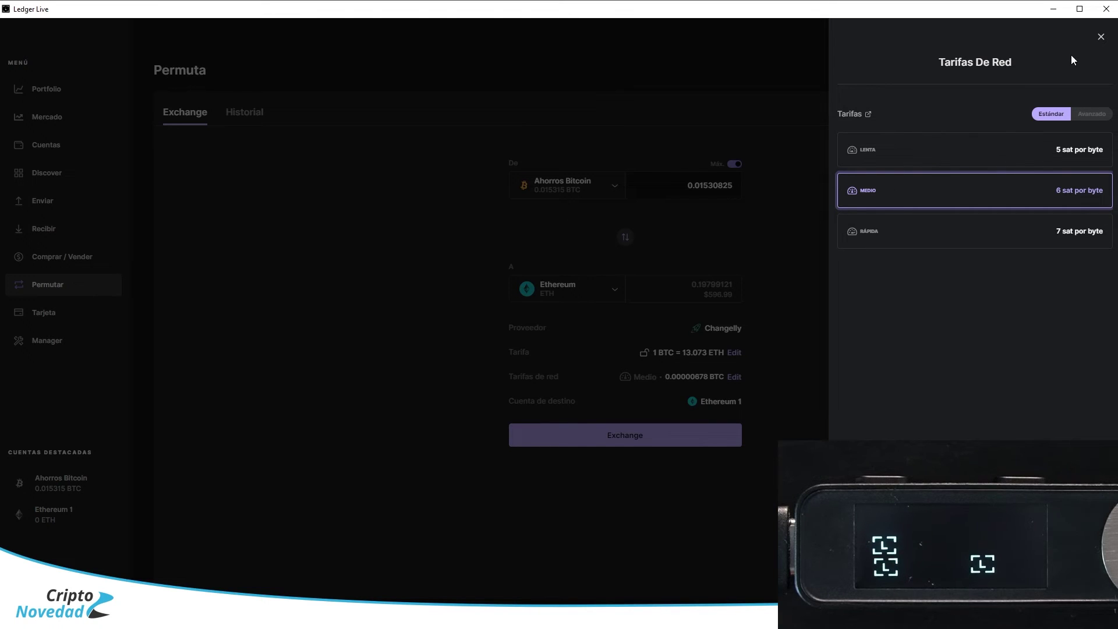
click(1100, 36)
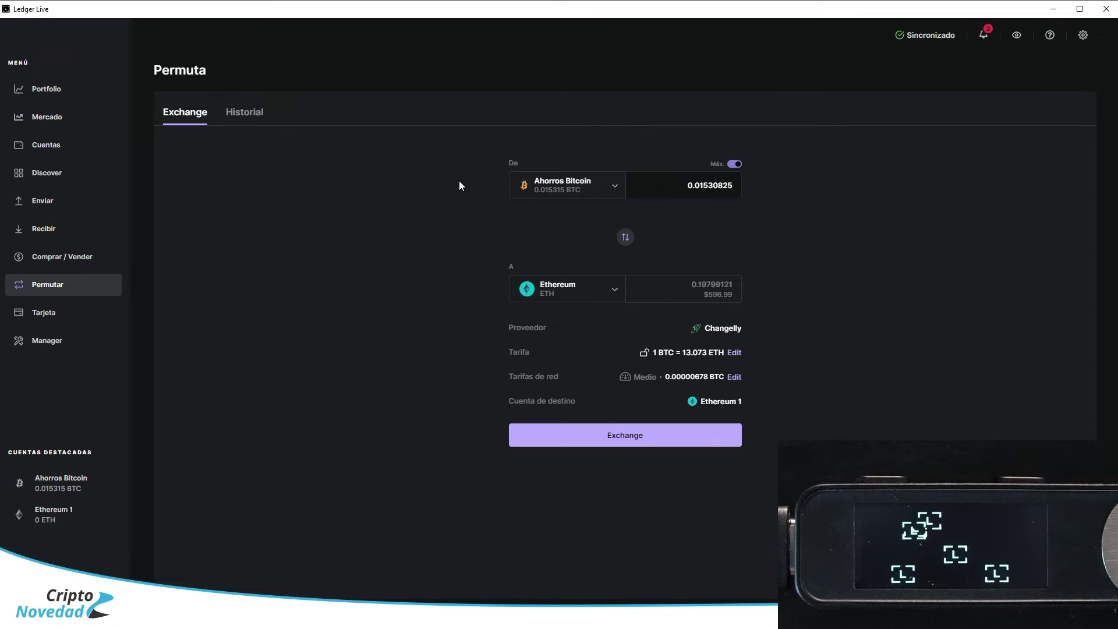
Step: Look through the CL Card page under Tarjeta and open the Manager section
click(50, 313)
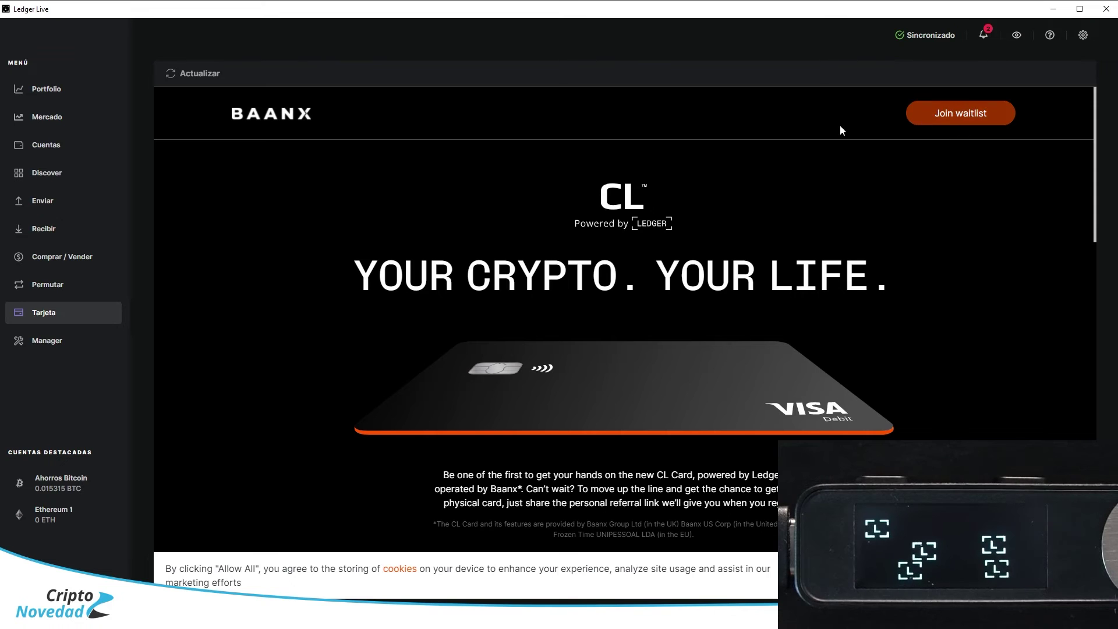
scroll(709, 335, down, 6)
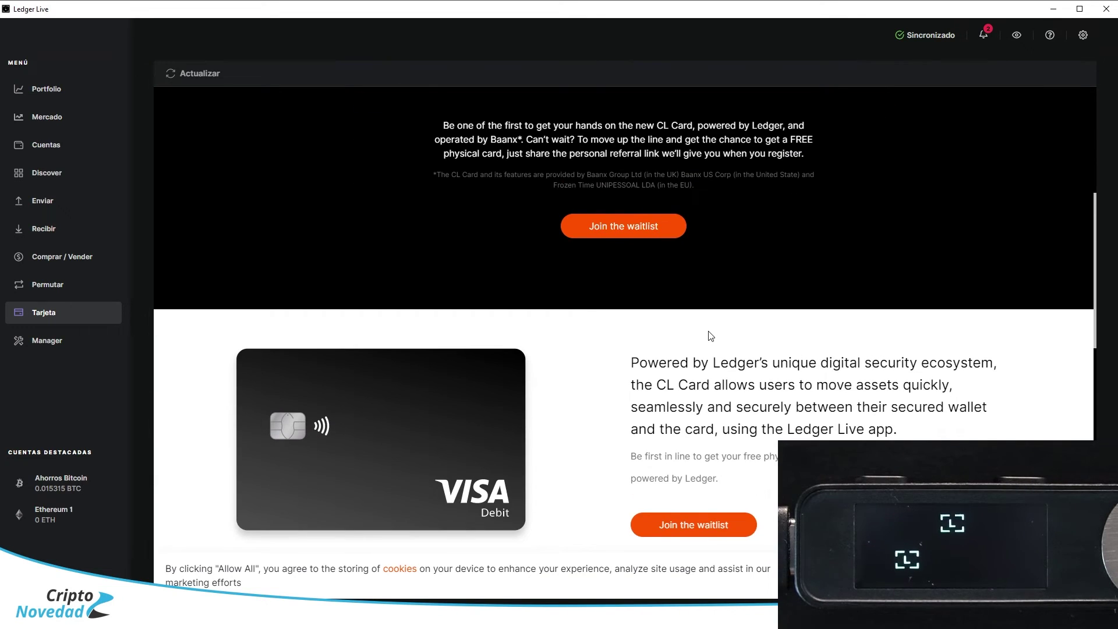
scroll(710, 332, up, 6)
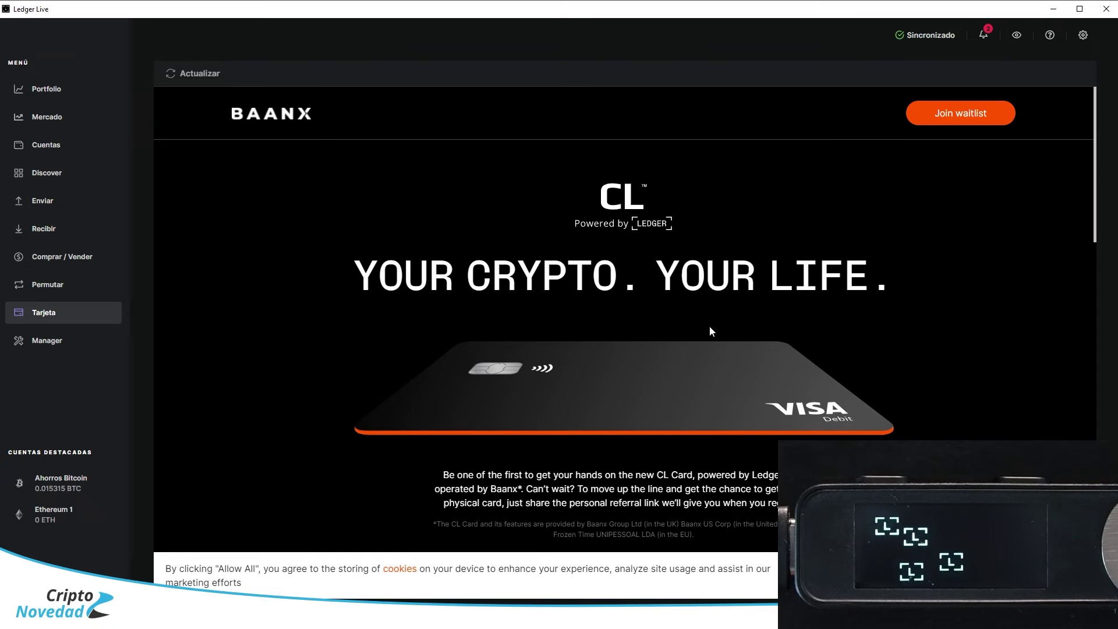
click(36, 348)
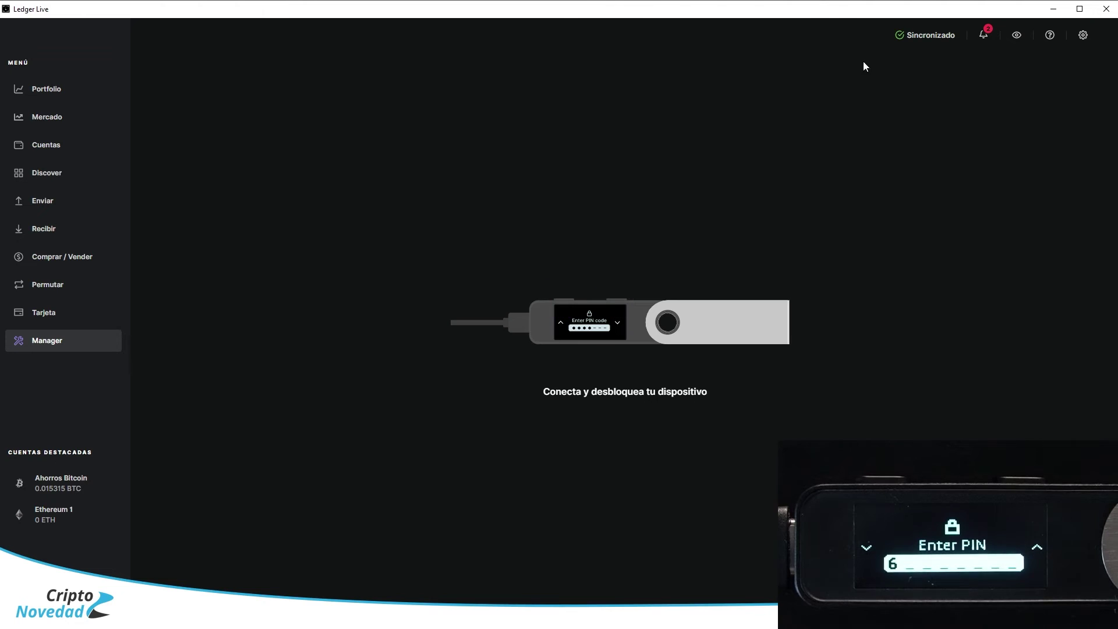
Step: Synchronise the accounts and review the Noticias and Estado notifications, closing them when done
click(900, 36)
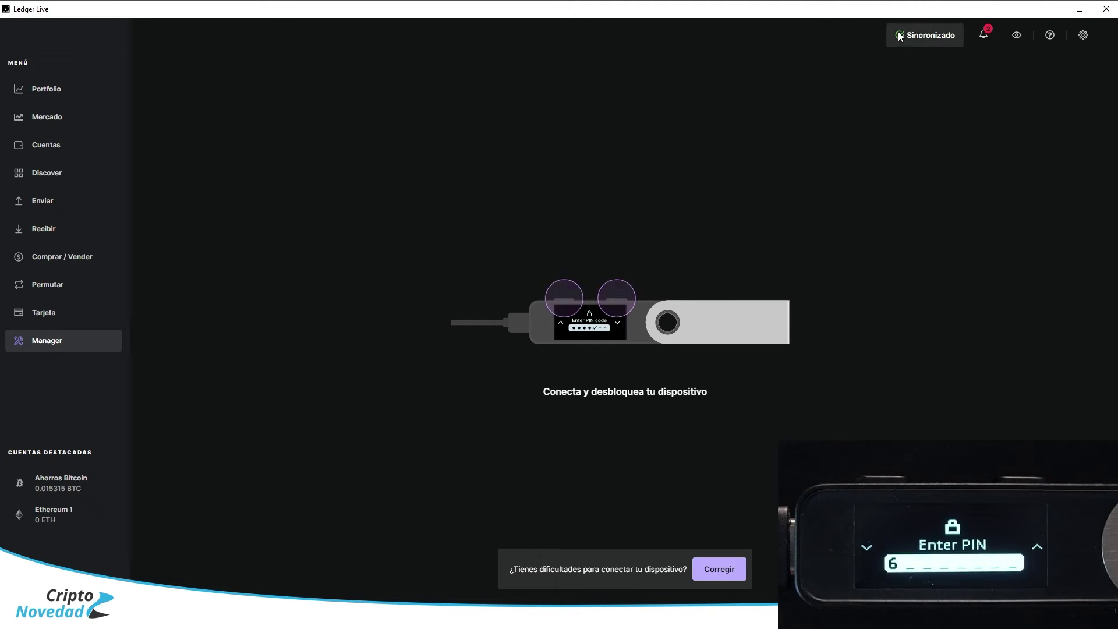
click(984, 33)
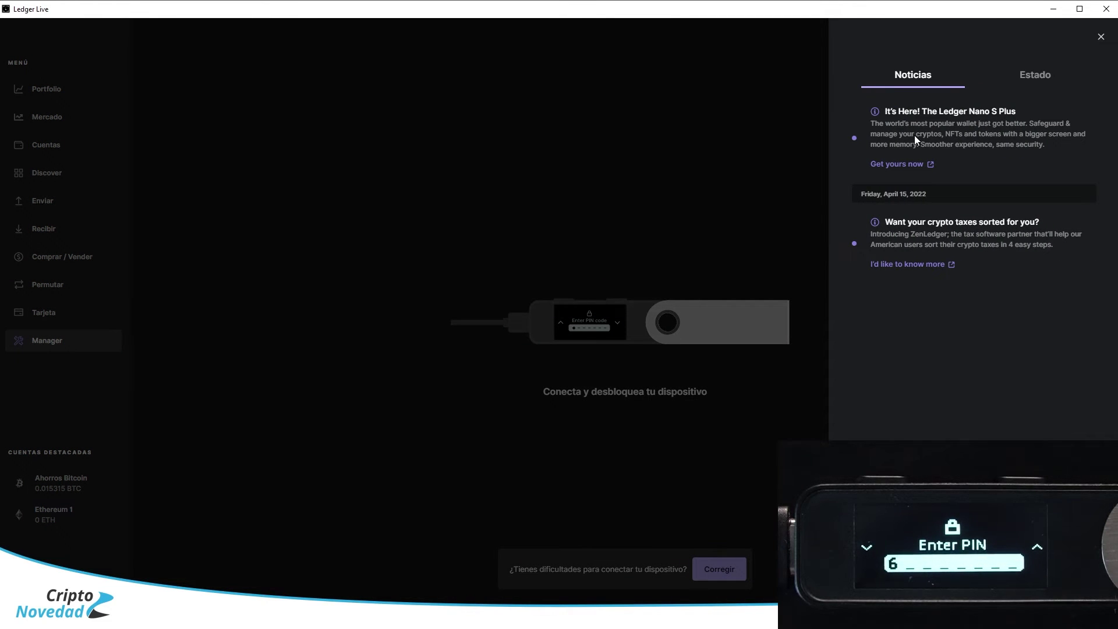
click(1032, 75)
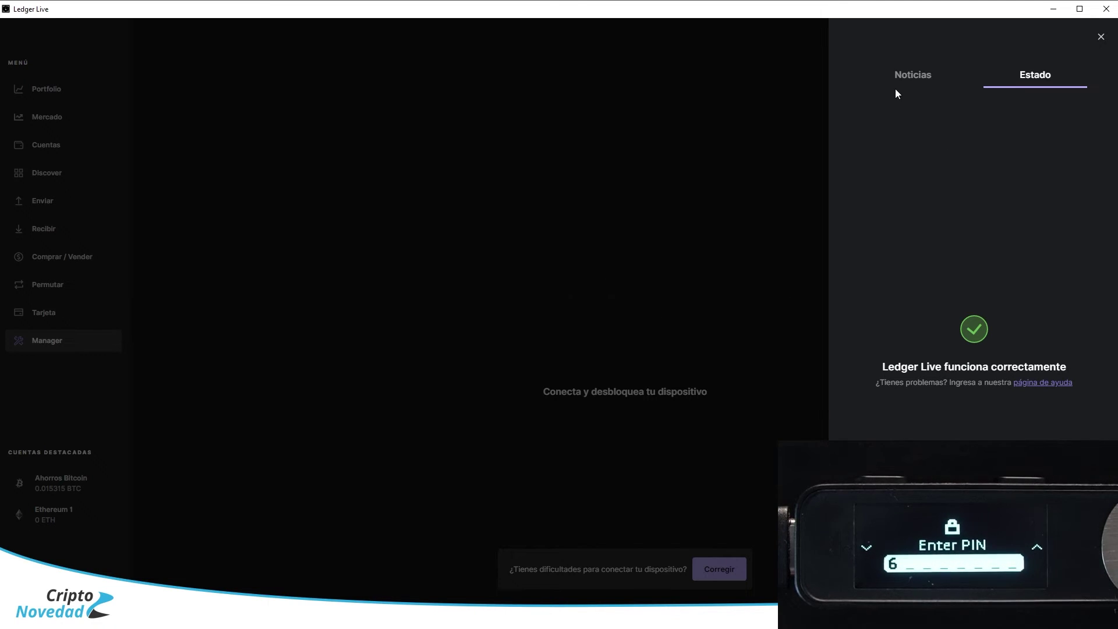
click(911, 74)
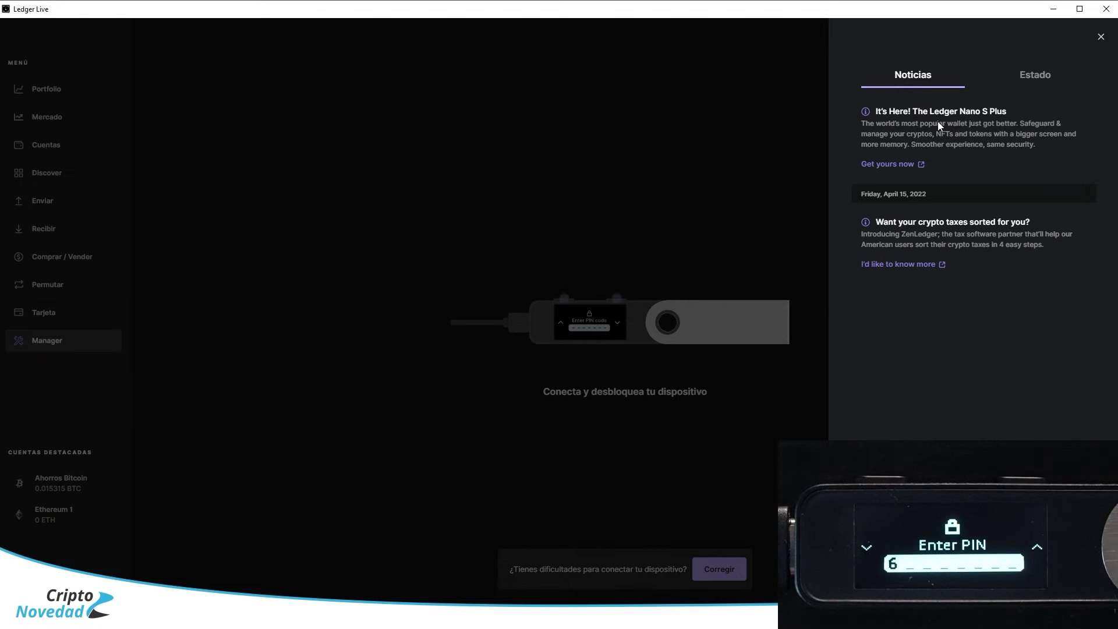
click(1100, 36)
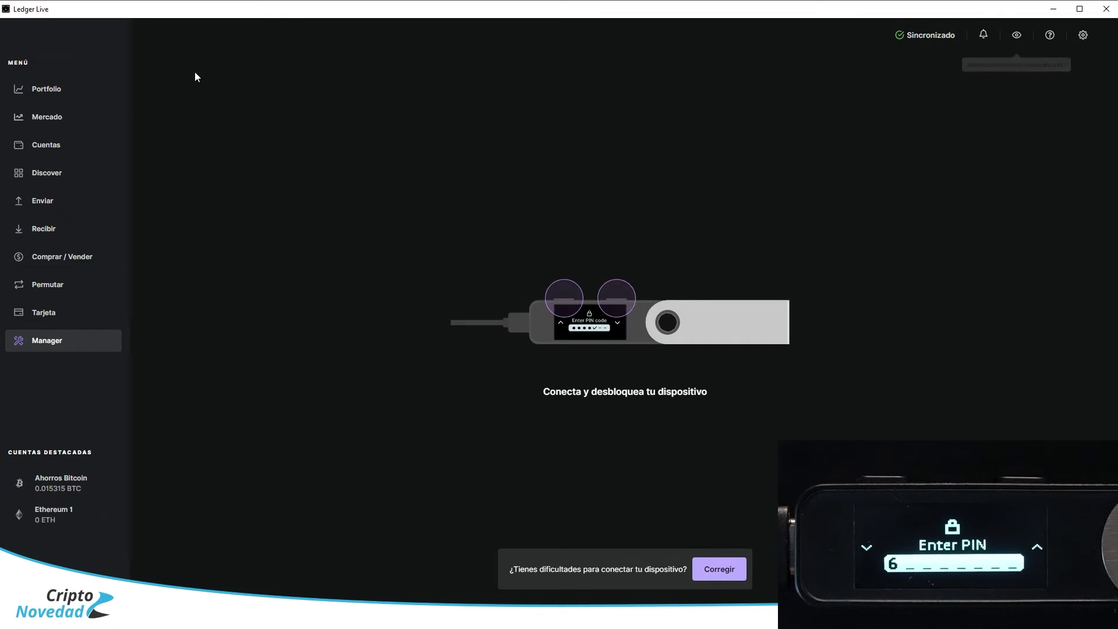
Step: Hide the balances in the Portfolio with discreet mode and show them again
click(63, 96)
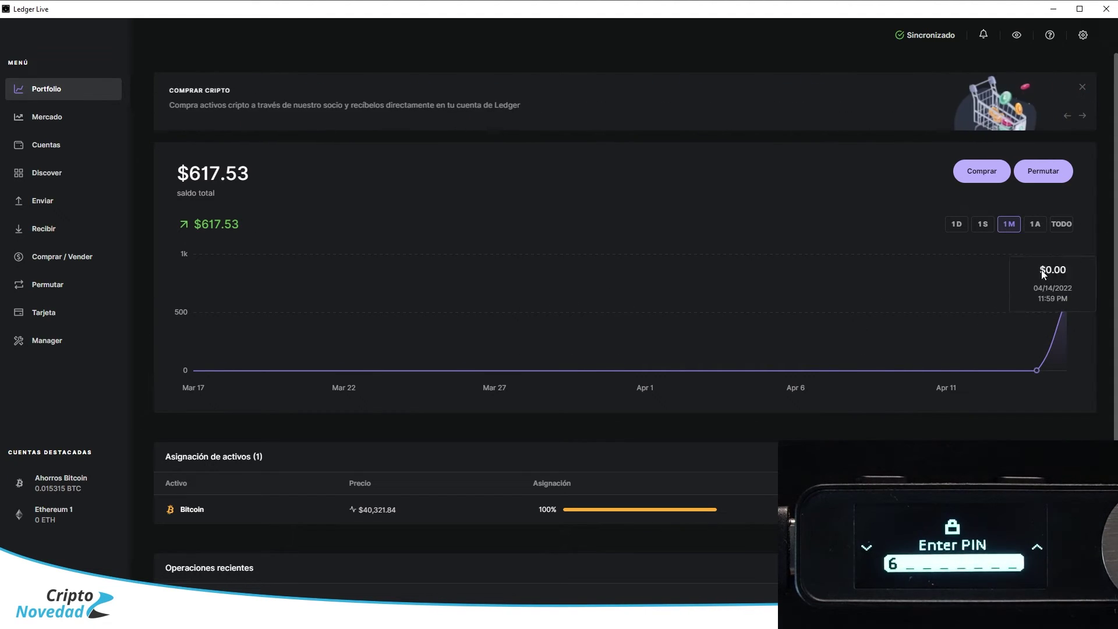
click(1017, 36)
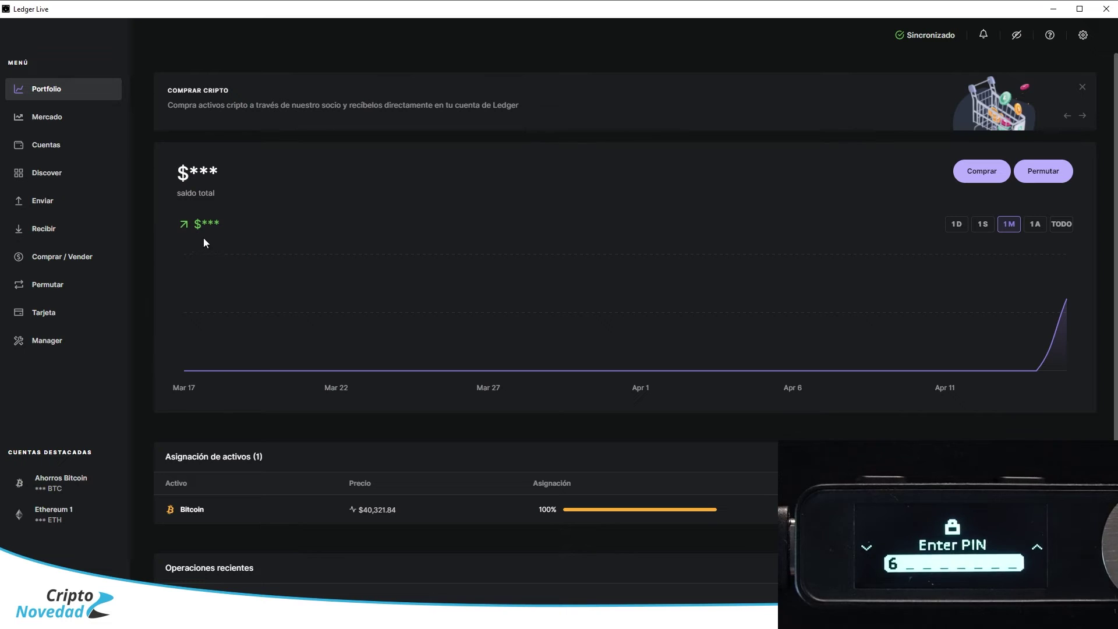
click(1014, 36)
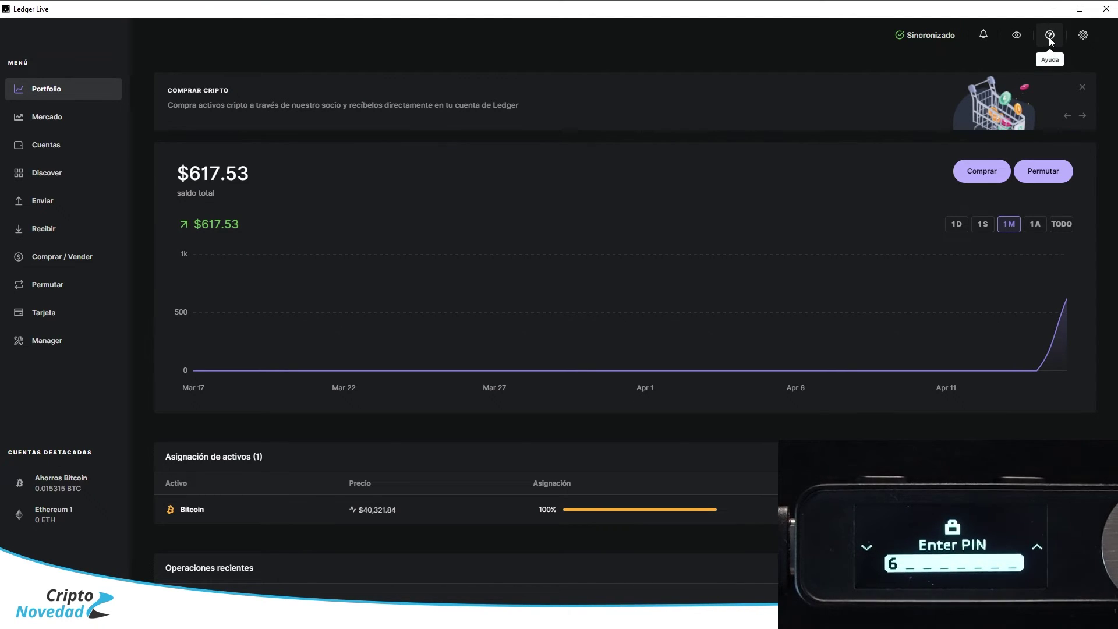
Step: View the Ayuda y soporte resources and close them
click(1051, 37)
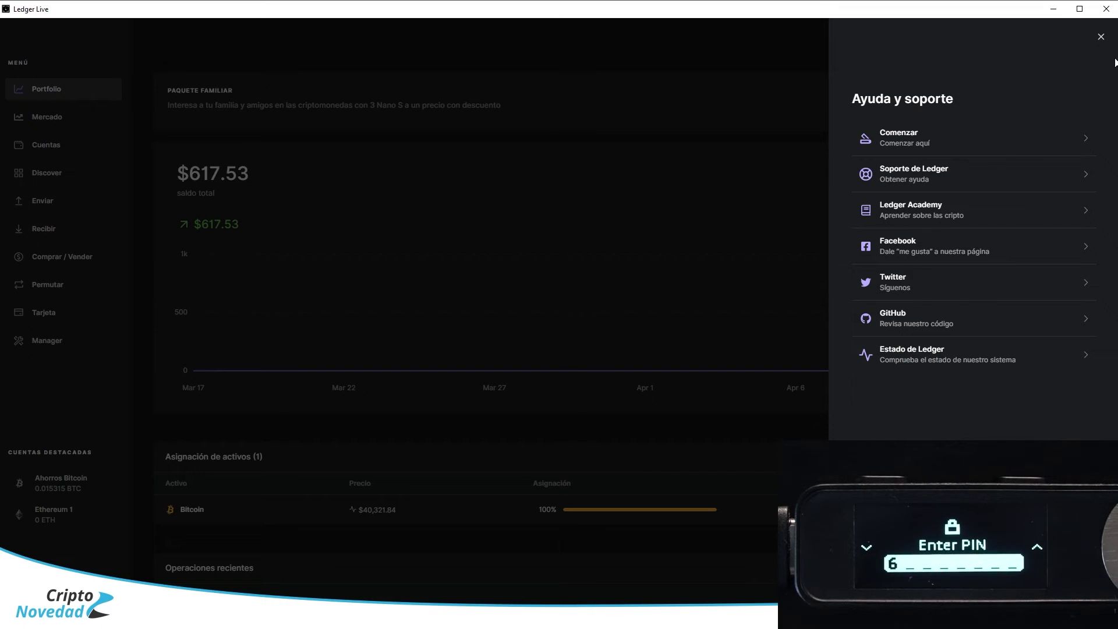
click(1100, 37)
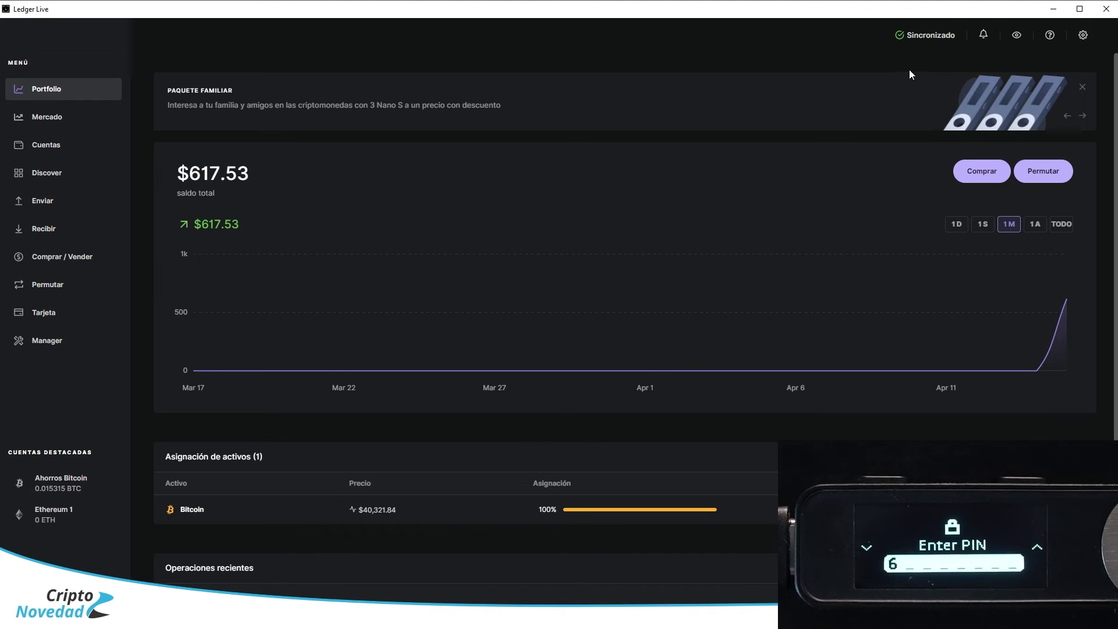
Step: Open the general settings and check the preferred currency choices, leaving US Dollar - USD selected
click(1084, 35)
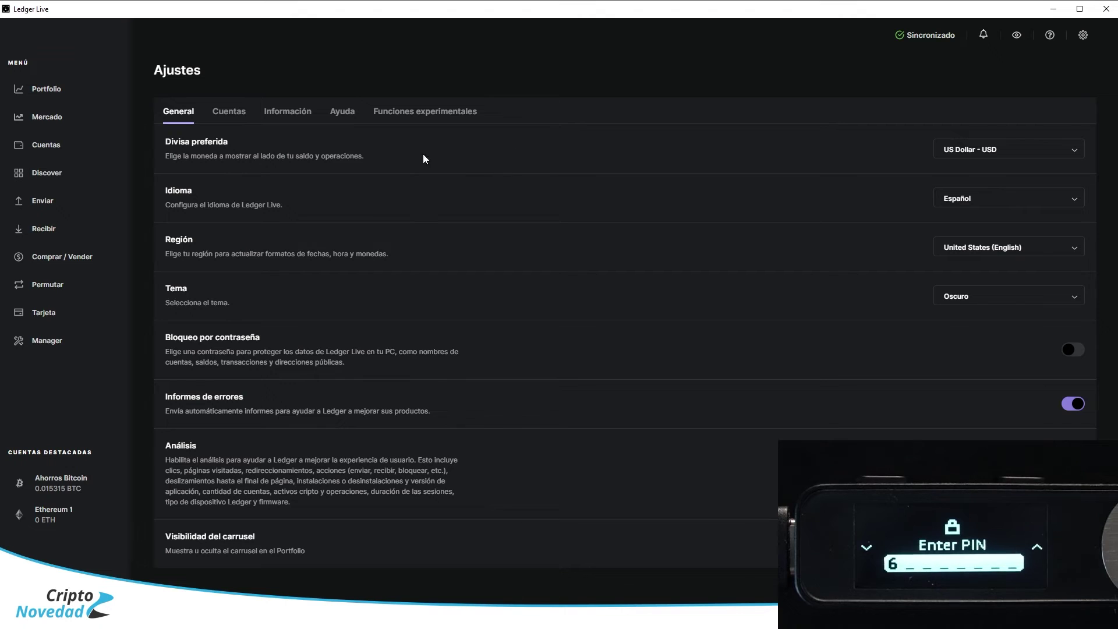
click(1020, 149)
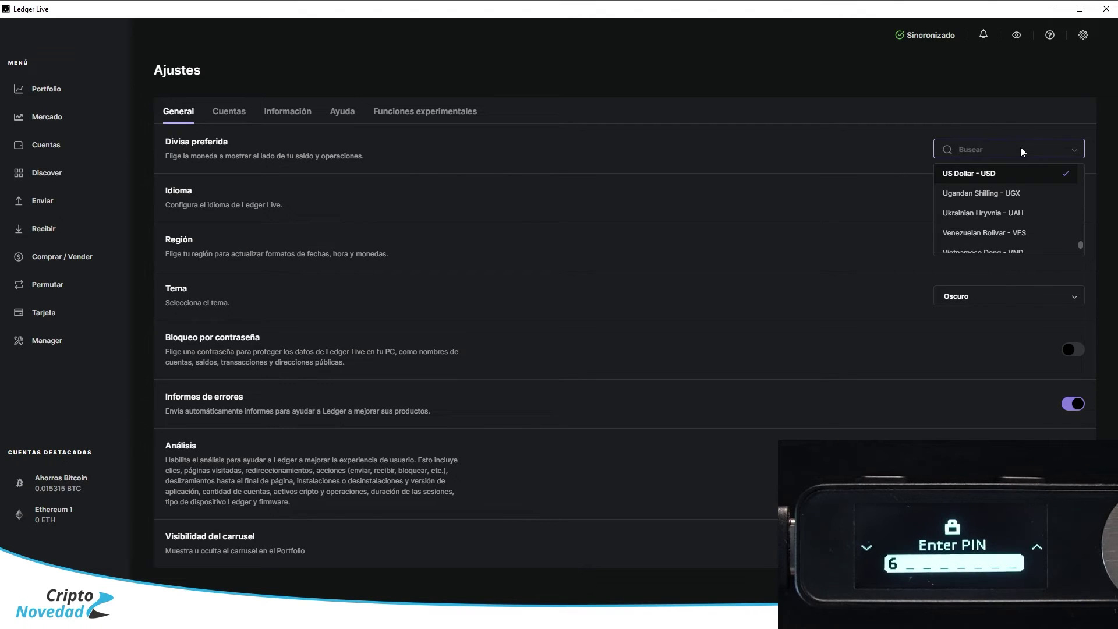
click(1020, 150)
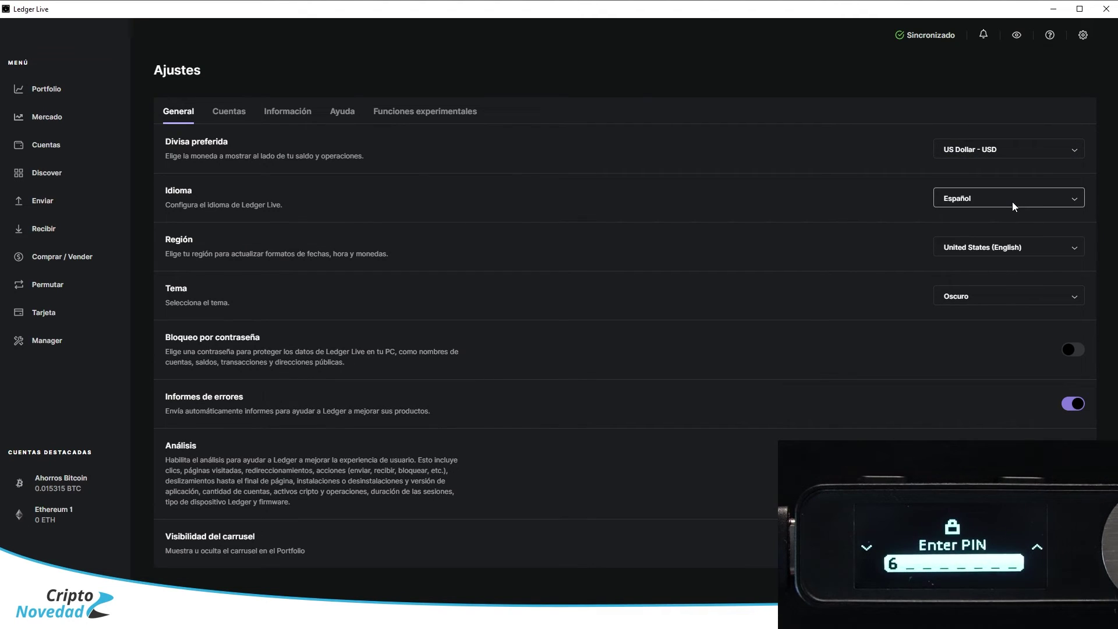
Step: Check the region choices without changing them, try the Claro theme and switch the theme back to Oscuro
click(998, 250)
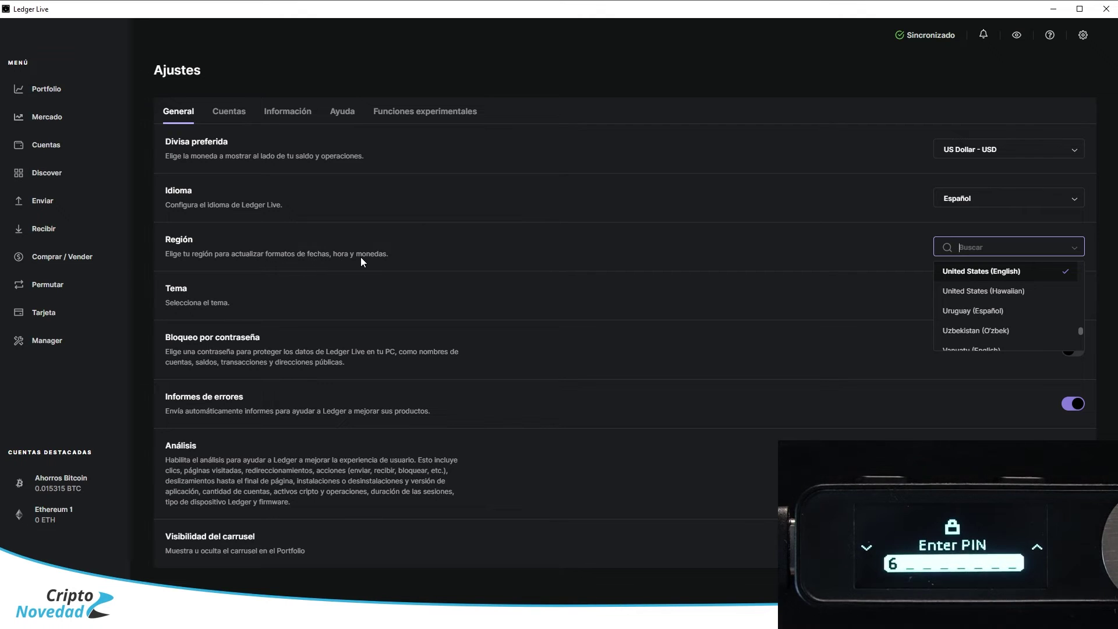
click(396, 251)
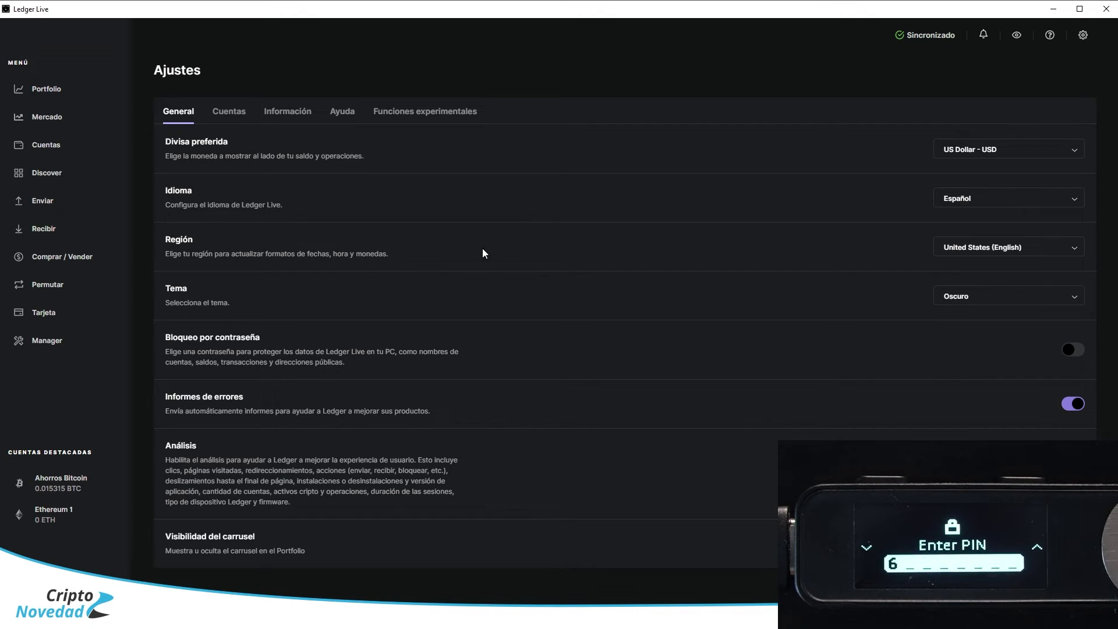
click(989, 295)
click(981, 334)
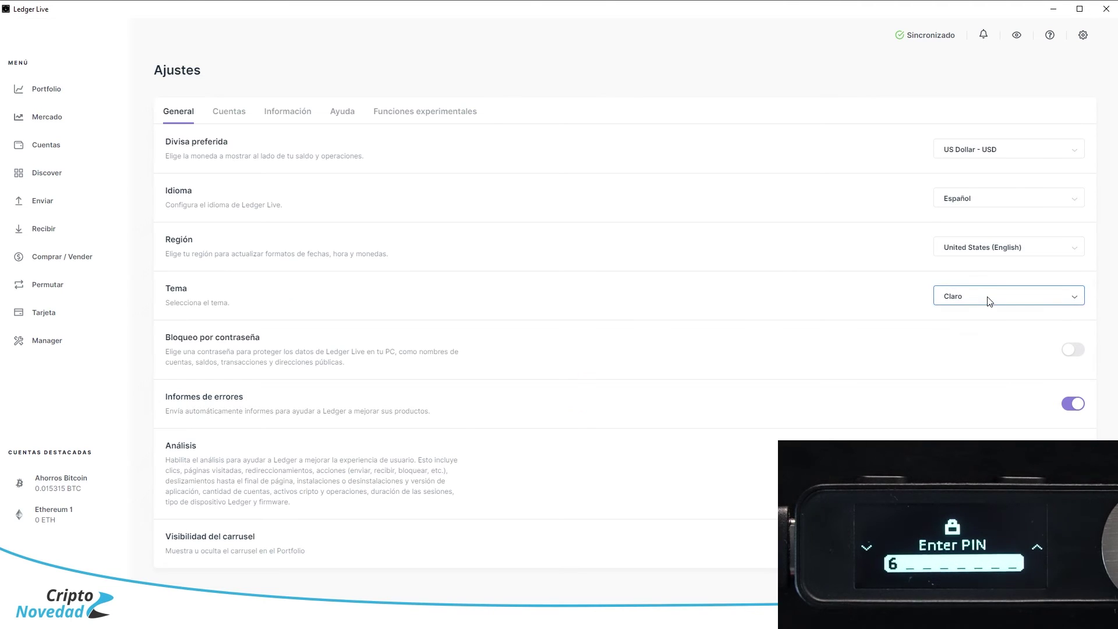
click(990, 301)
click(976, 357)
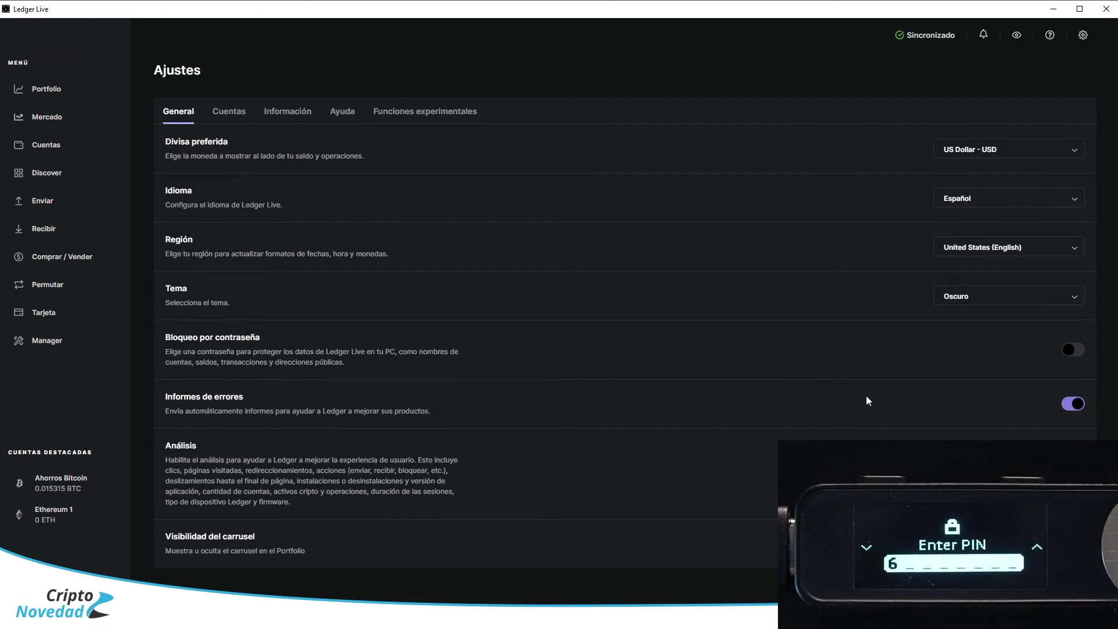
Step: Turn off the automatic error reports under Informes de errores
click(1078, 405)
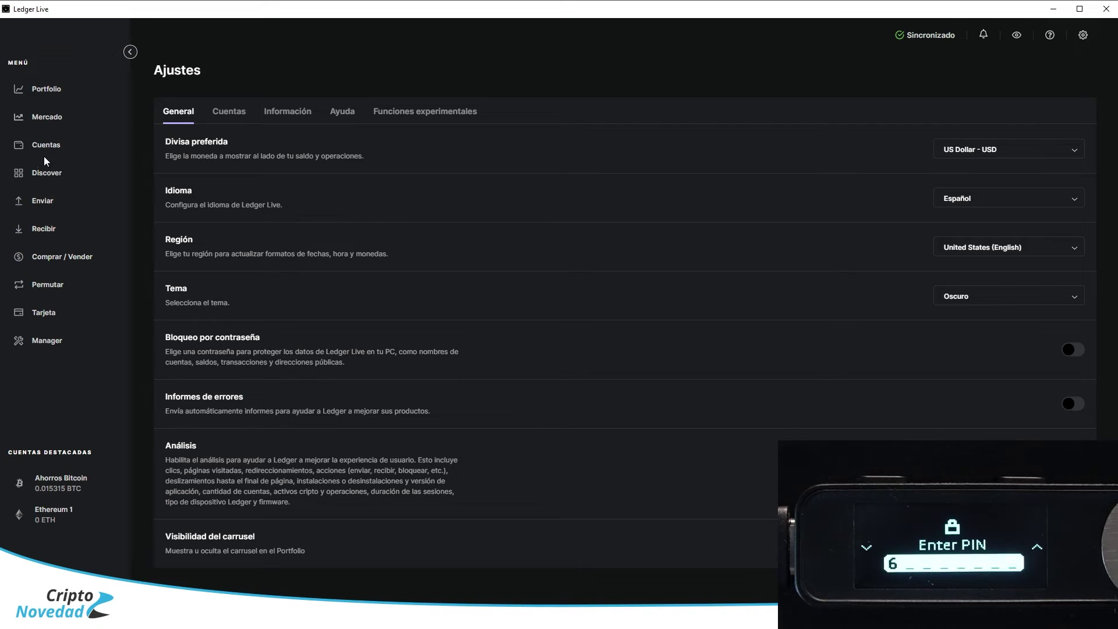
Step: Go to the Portfolio and page through the promotional banners of its carousel
click(46, 91)
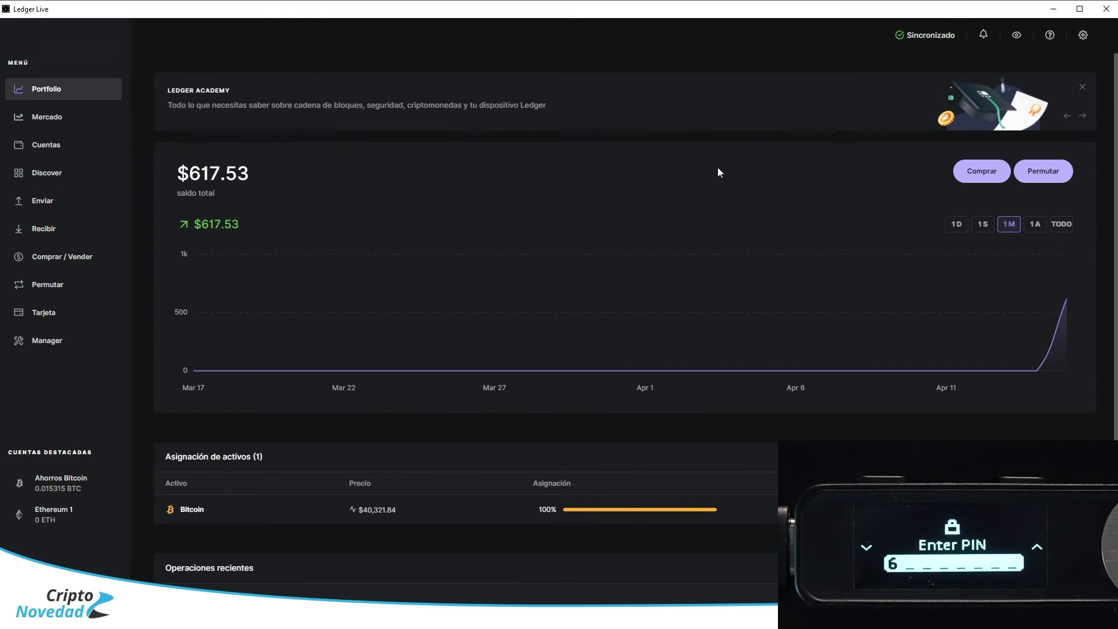
click(1084, 120)
click(1084, 120)
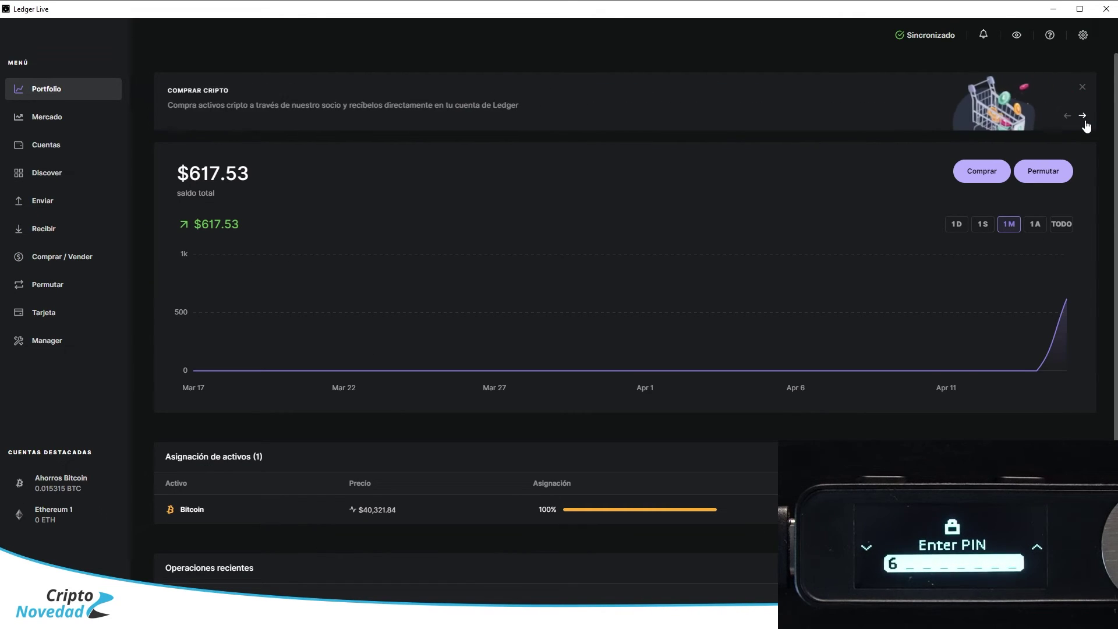
click(1084, 120)
click(1083, 119)
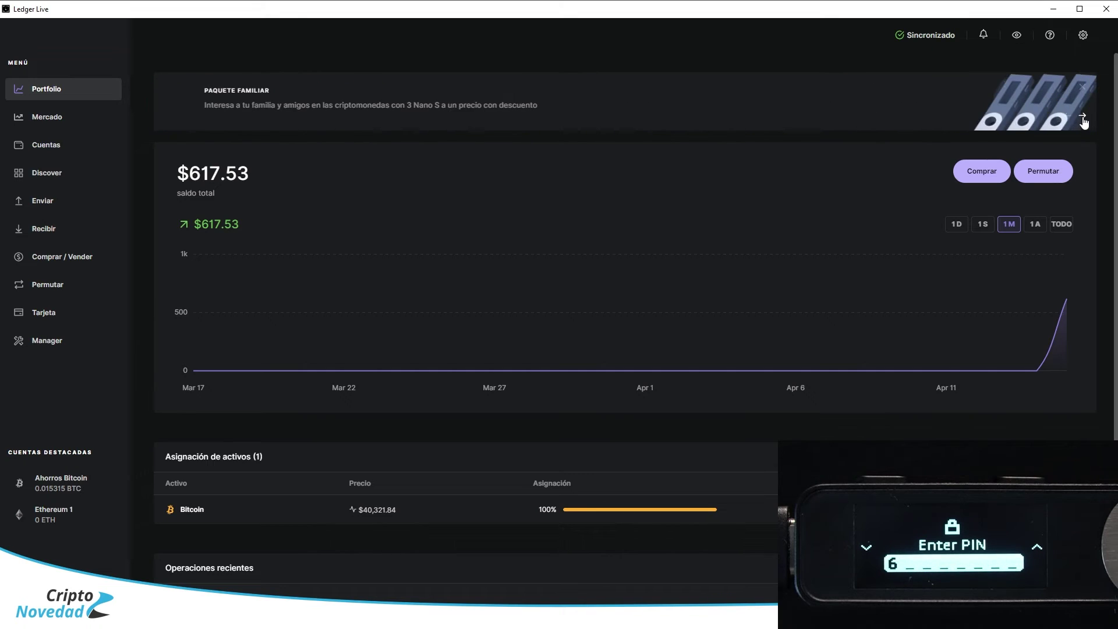
Step: Turn off Visibilidad del carrusel in the general settings and check the Portfolio without the carousel
click(1083, 35)
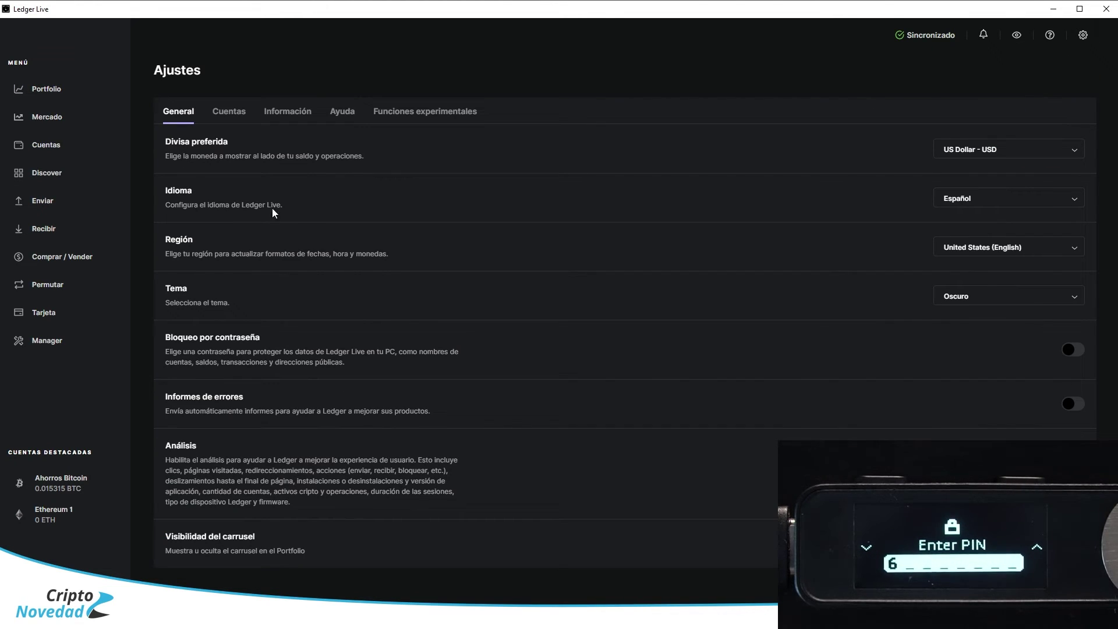
click(38, 91)
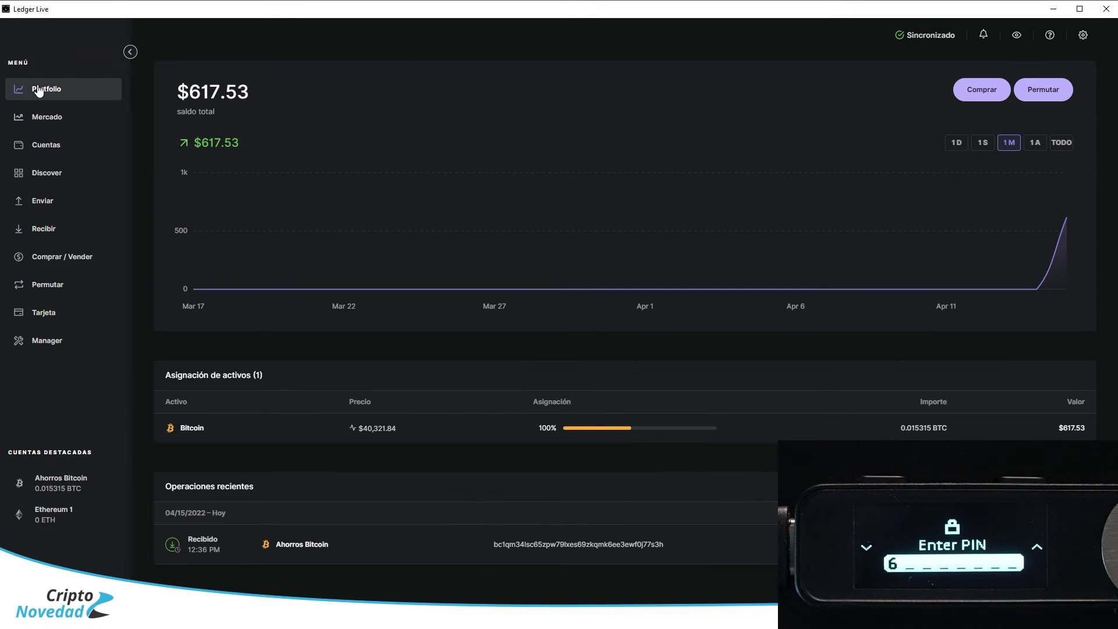
Step: Go to the account settings and select Bitcoin (BTC) as the crypto asset to edit
click(1083, 36)
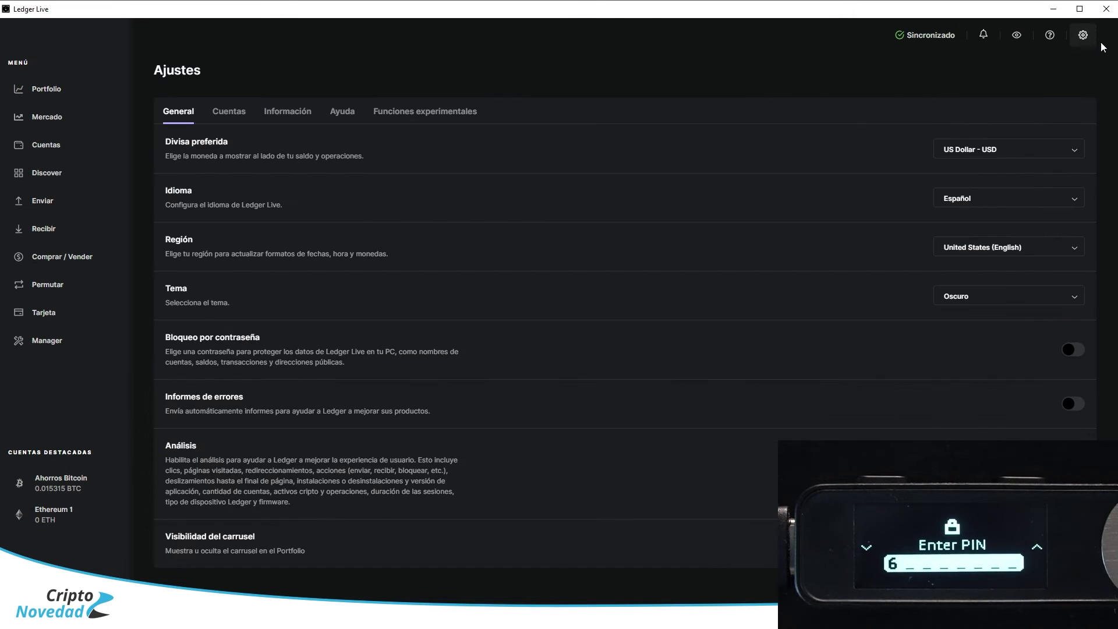
click(222, 113)
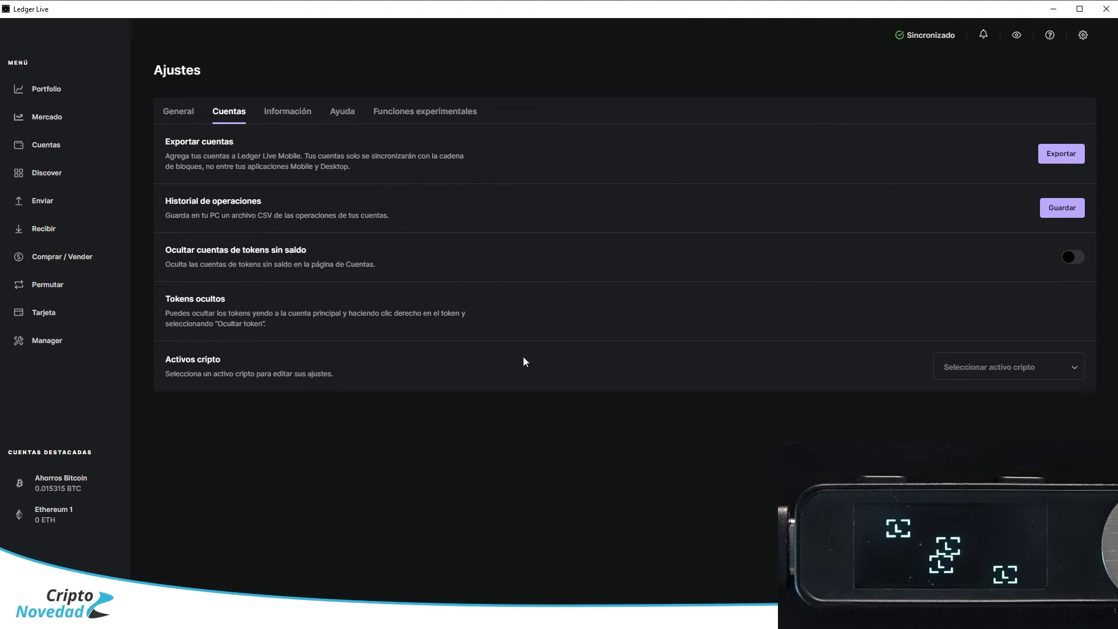
click(1008, 365)
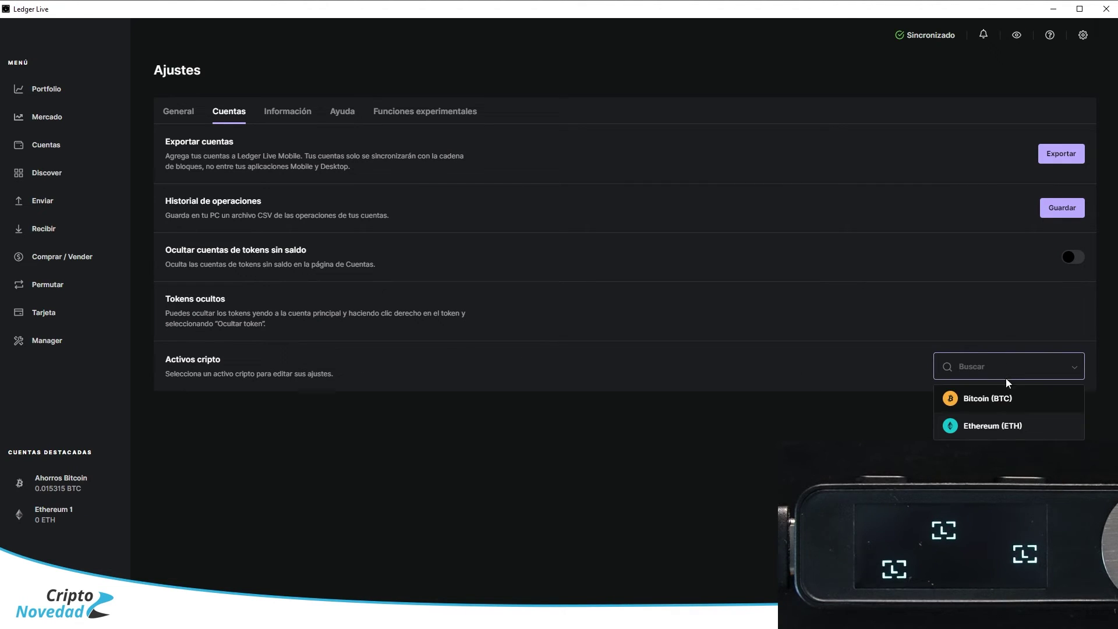
click(1000, 399)
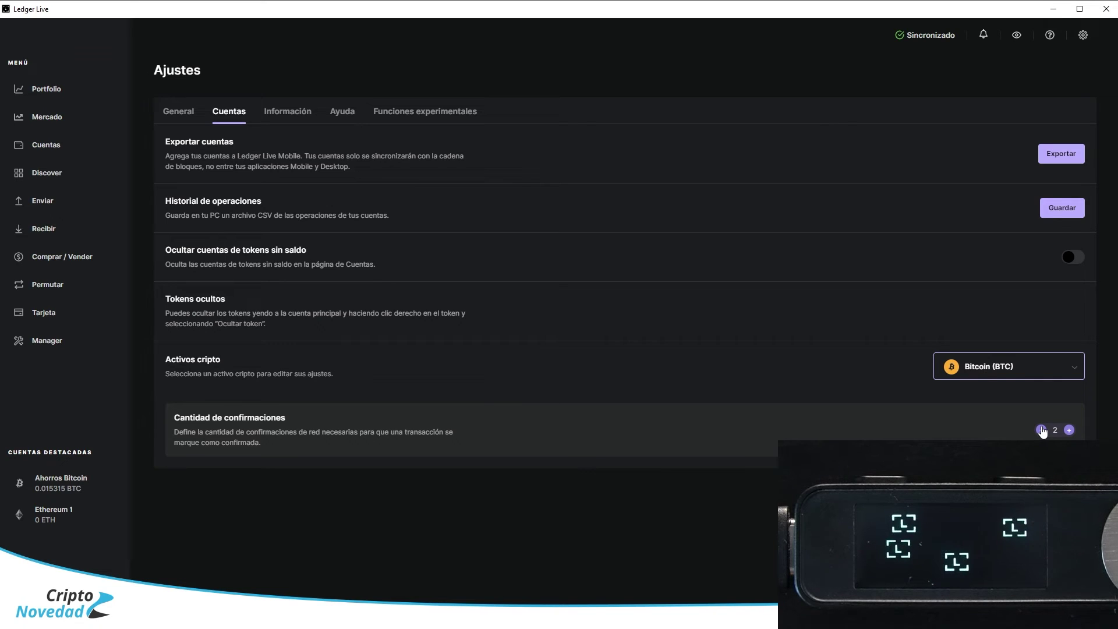
Step: Try different confirmation counts for Bitcoin, raising it to 6, lowering it to 1 and ending at 3
click(1069, 430)
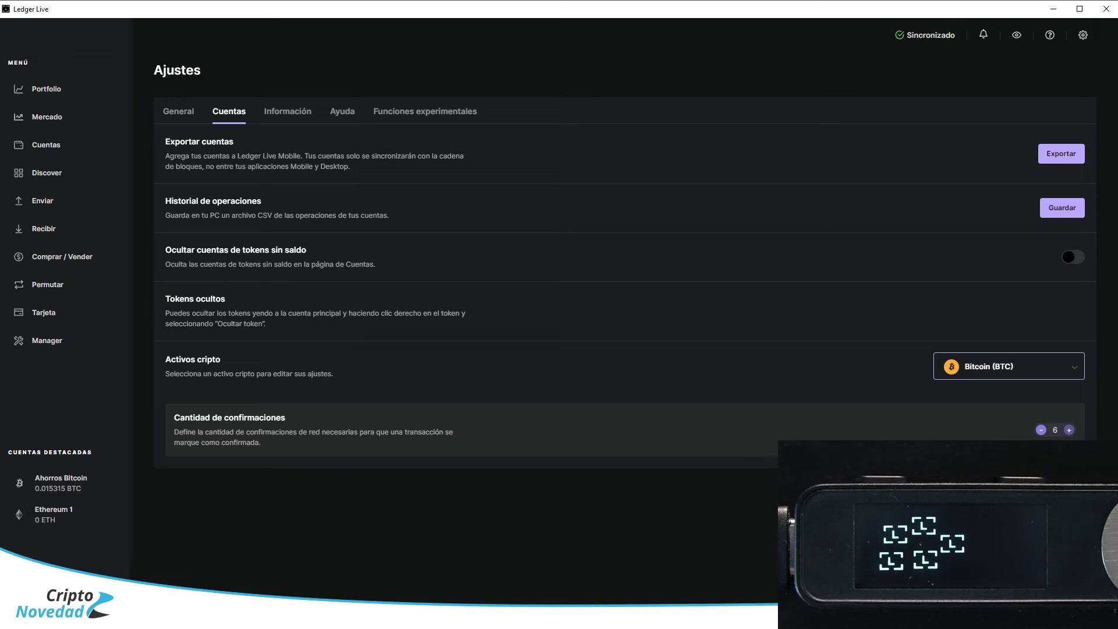
click(1041, 430)
click(1041, 430)
click(1041, 430)
click(1041, 430)
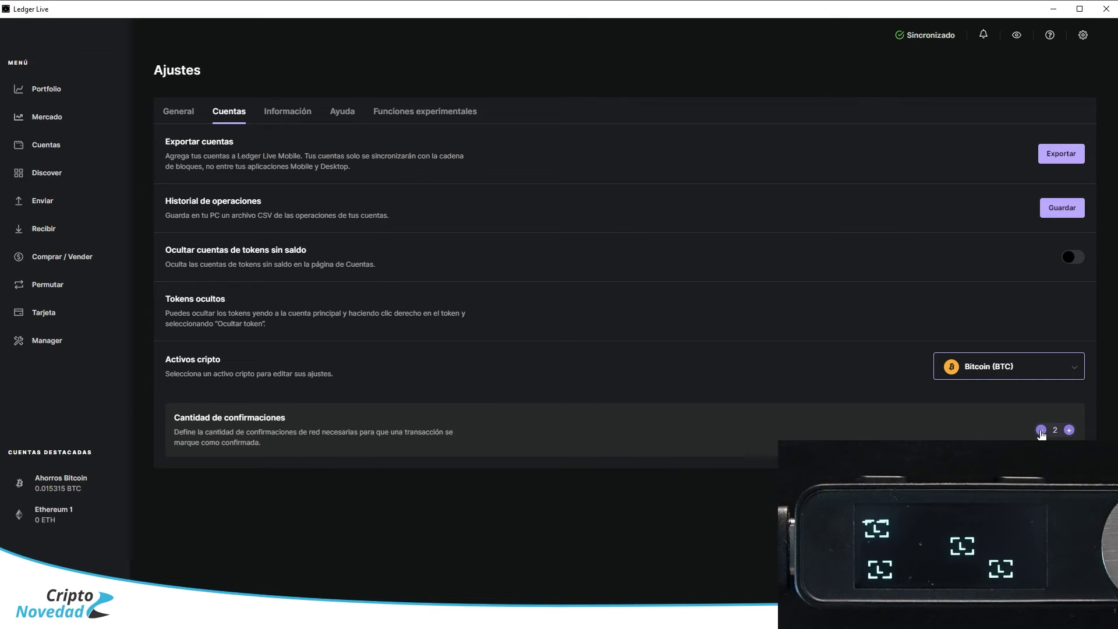
click(1041, 431)
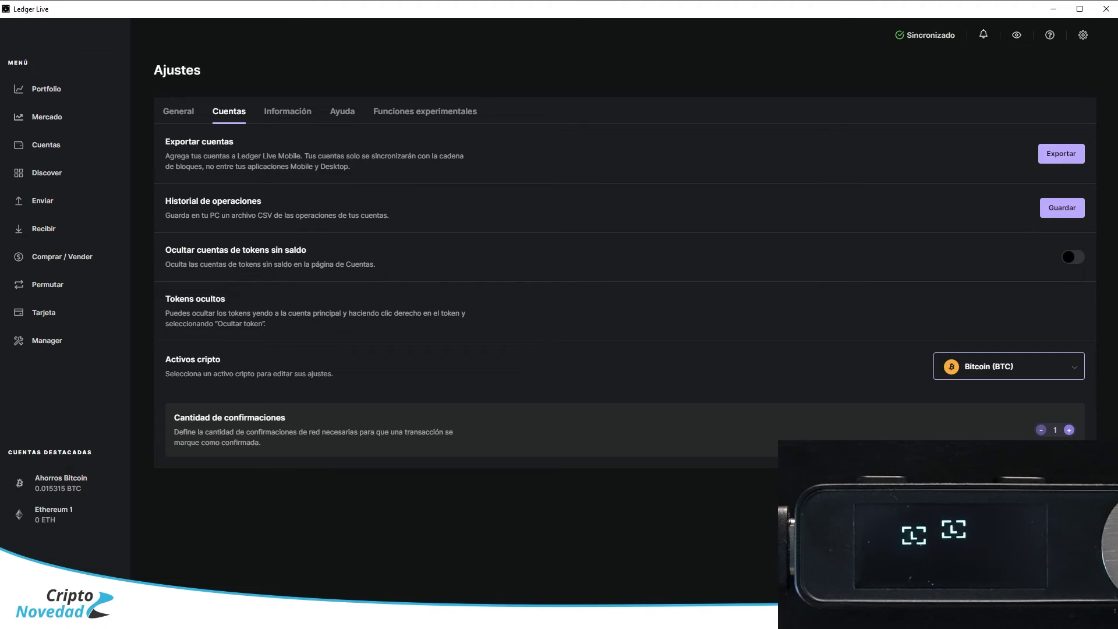
click(1069, 430)
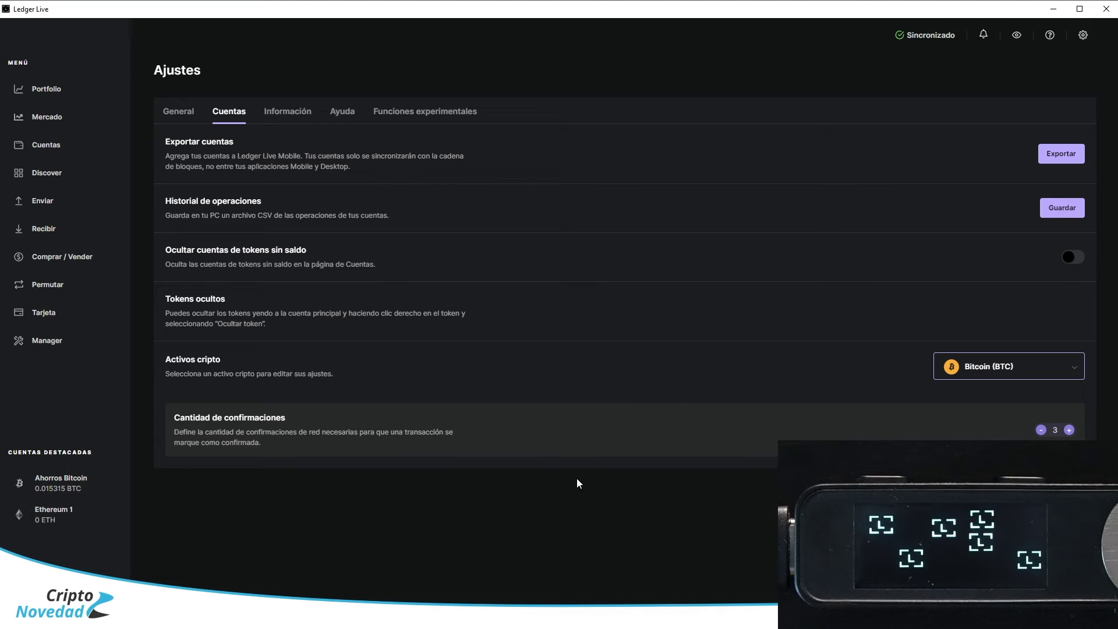
Step: View the confirmation setting for Ethereum (ETH) and switch back to Bitcoin (BTC)
click(1029, 362)
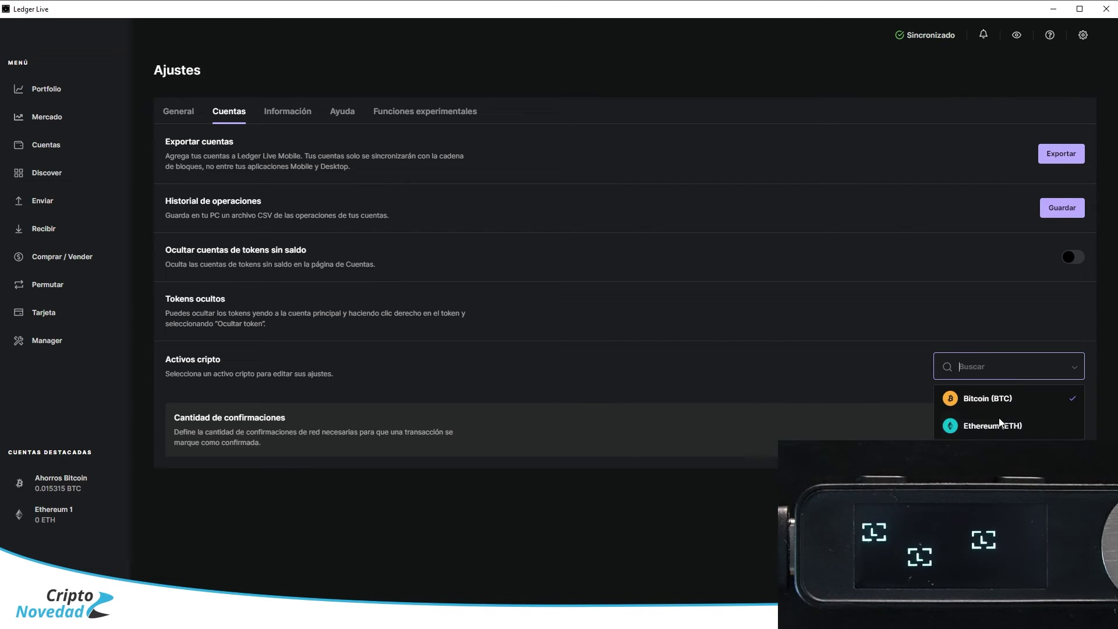
click(997, 424)
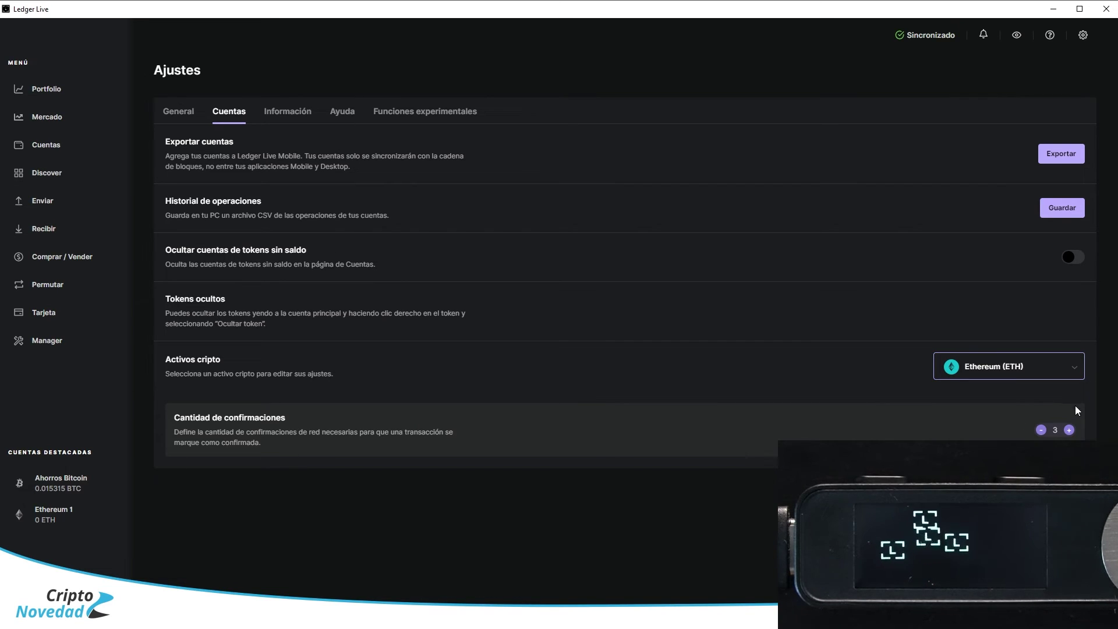
click(1064, 372)
click(1015, 401)
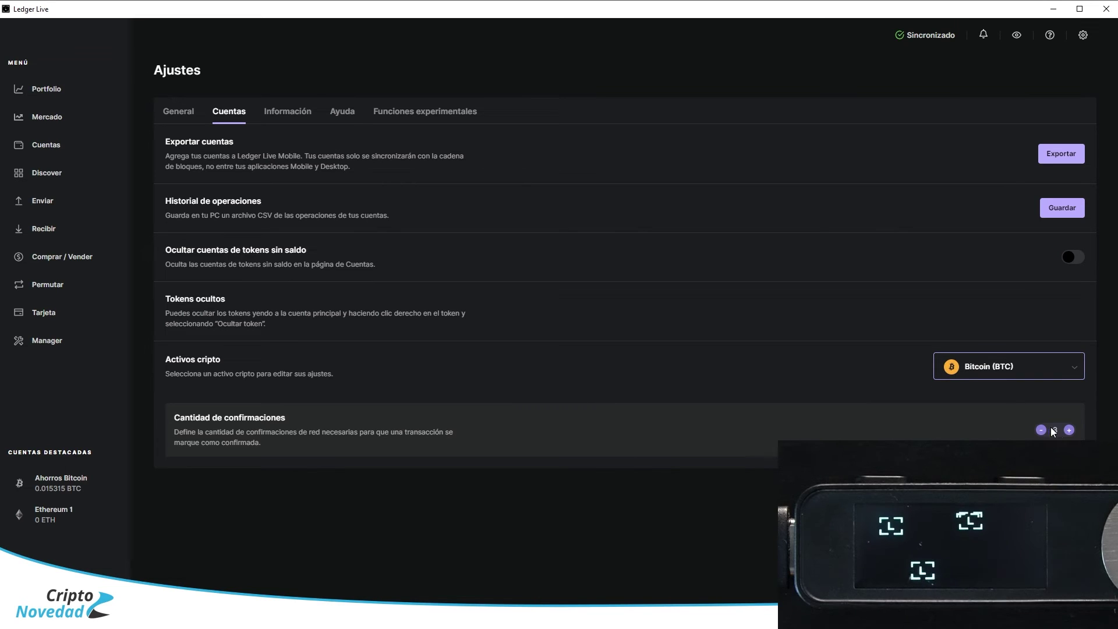
Step: Set the number of confirmations required for Bitcoin transactions to 1
click(1069, 431)
click(1041, 430)
click(1040, 432)
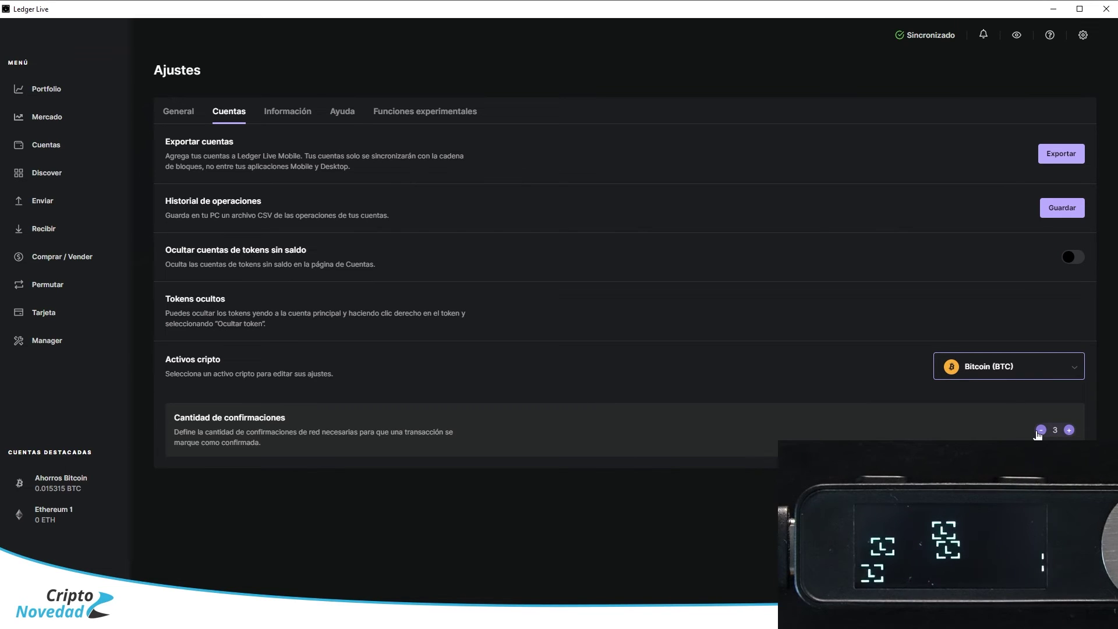
click(1041, 431)
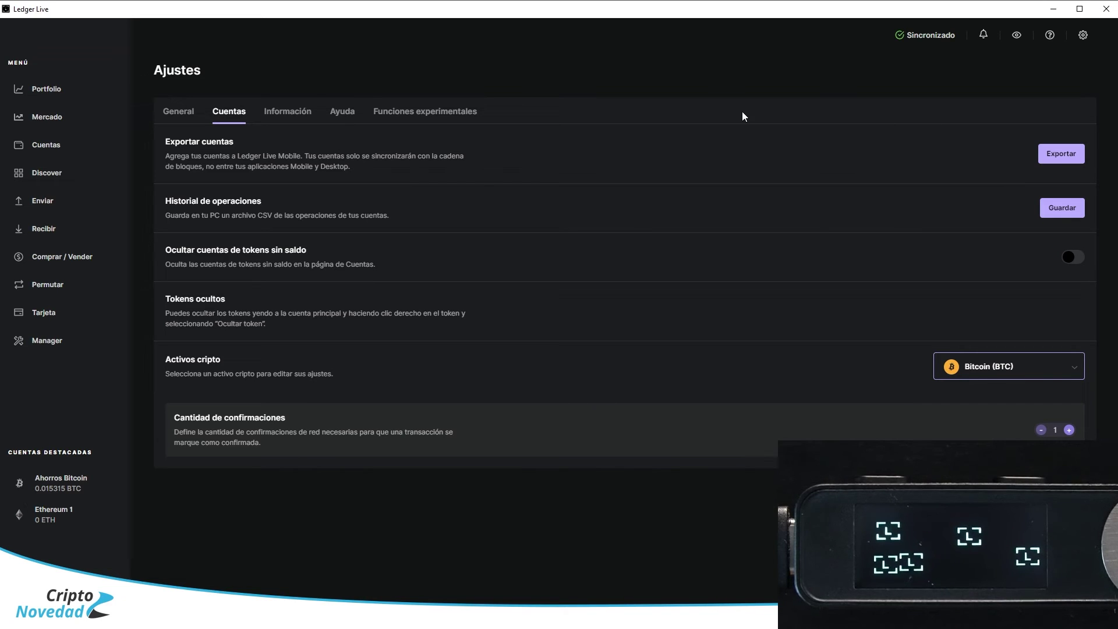
Step: Review the Información, Ayuda and Funciones experimentales settings without changing any option
click(278, 113)
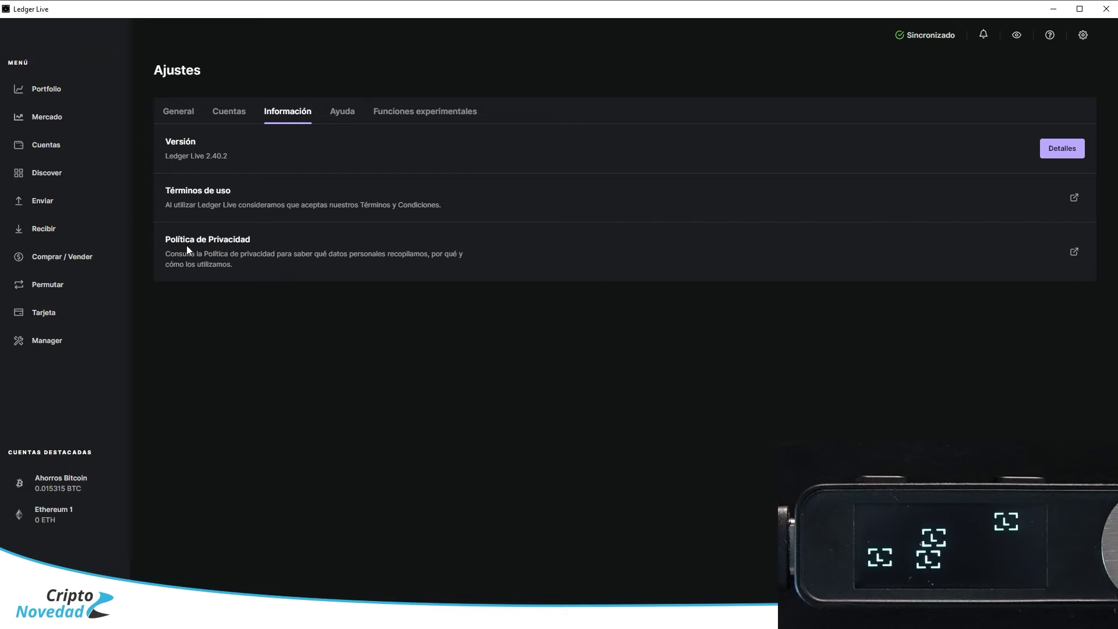
click(342, 114)
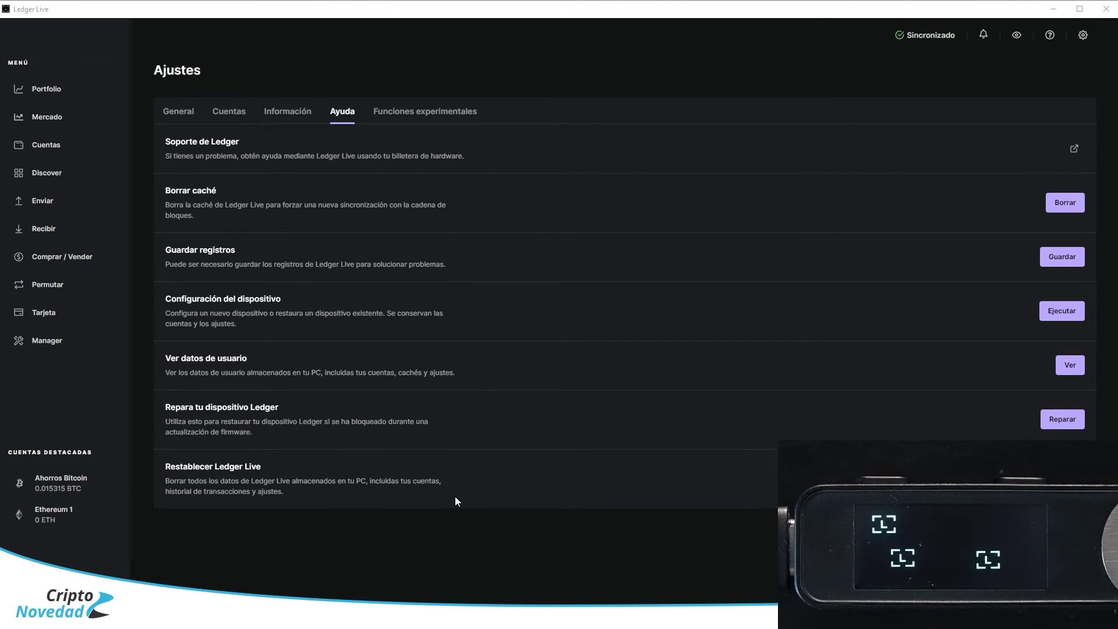
click(438, 118)
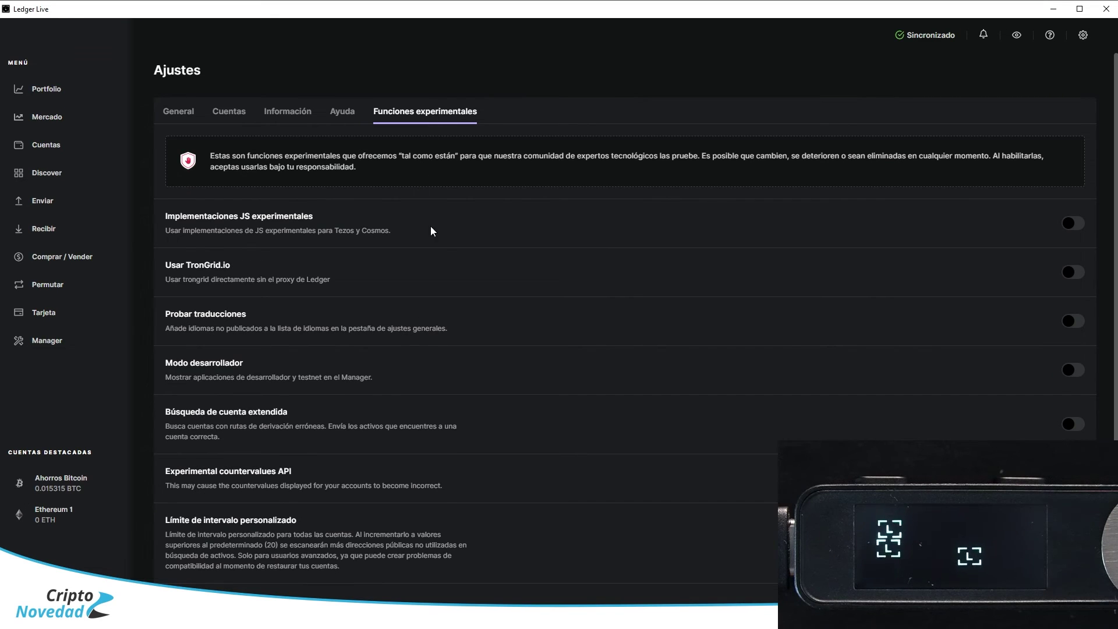
scroll(486, 299, down, 2)
scroll(493, 291, up, 2)
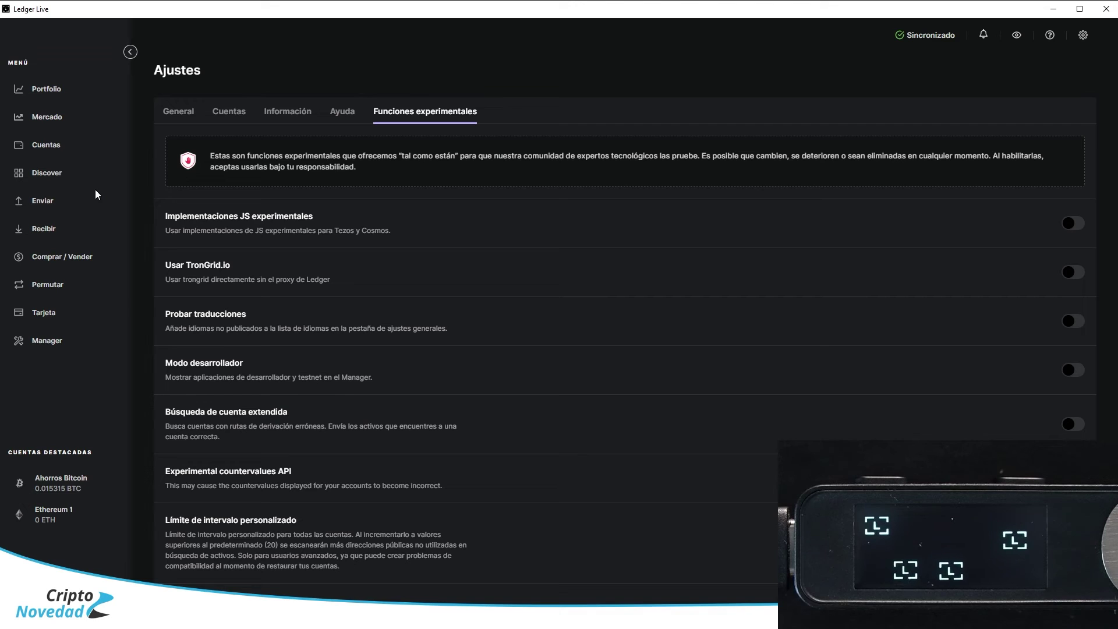
Step: Start a send transaction with Ahorros Bitcoin as the account to debit
click(41, 203)
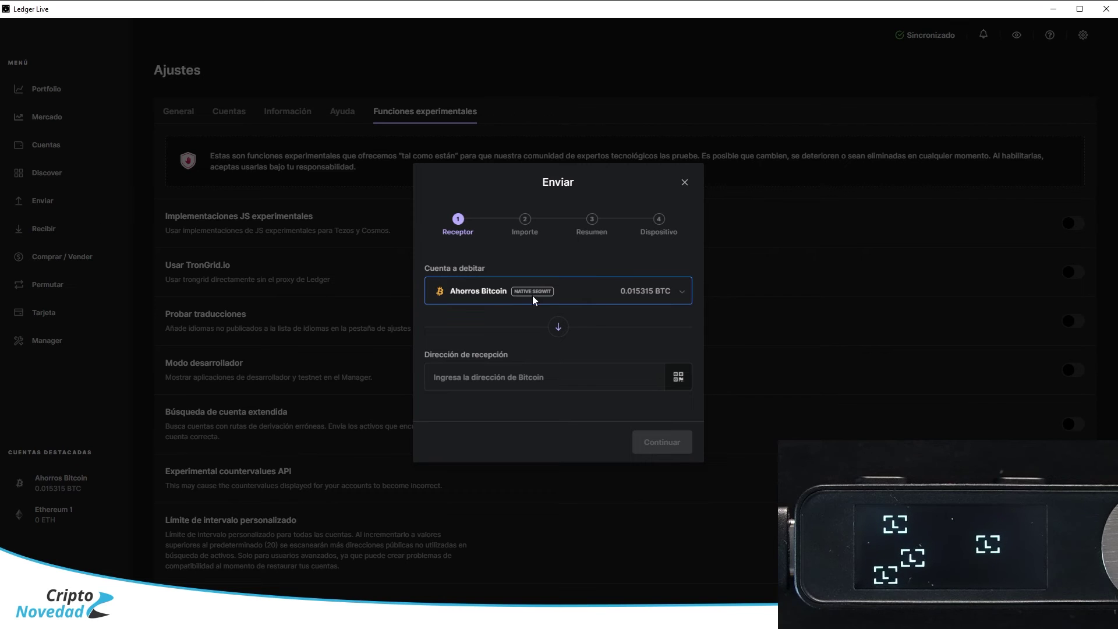
click(680, 288)
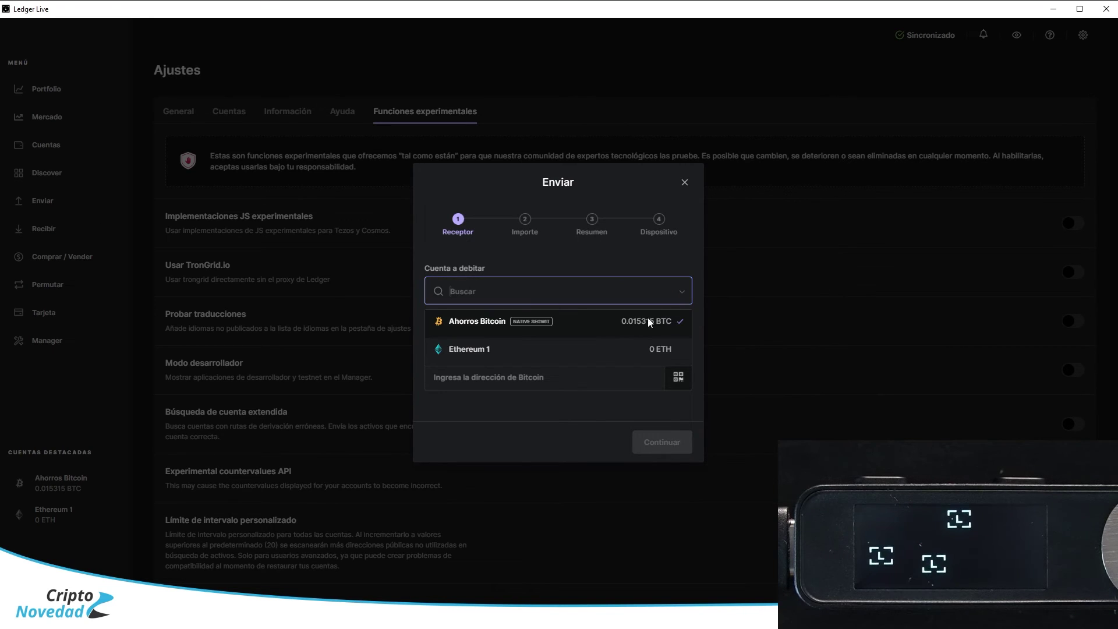
click(622, 326)
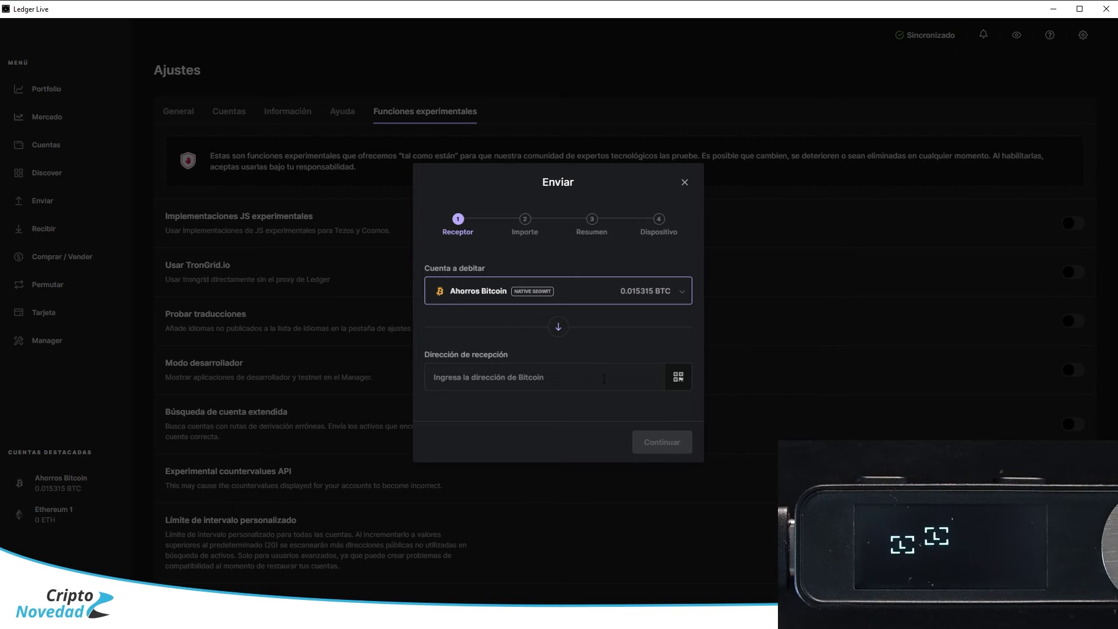
Step: Fill in the recipient's Bitcoin address and continue to the amount stage of the transaction
click(677, 378)
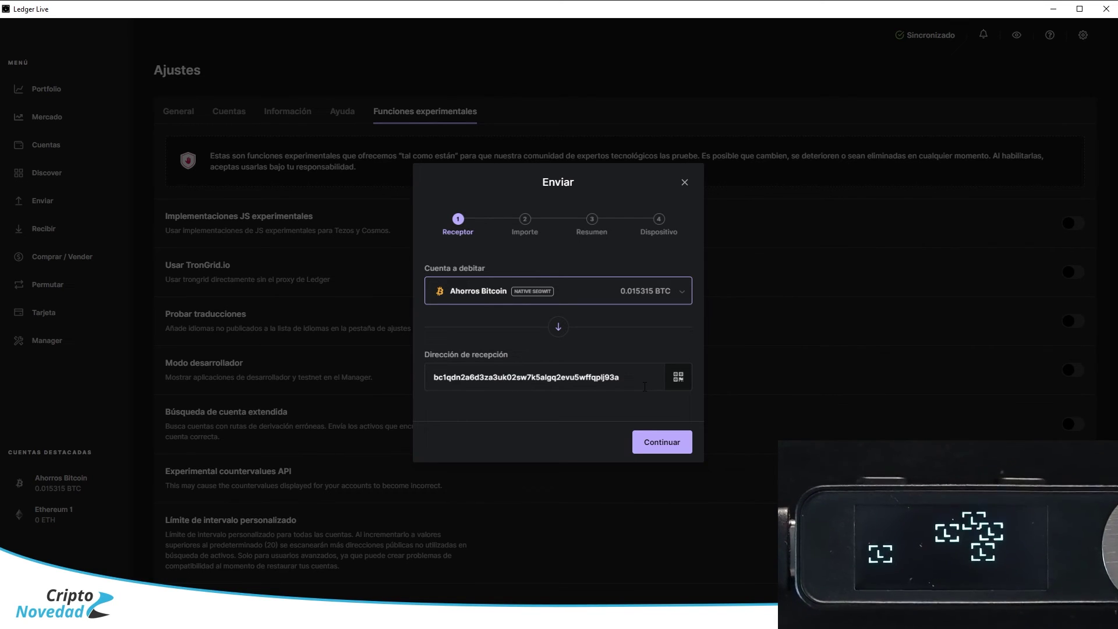
click(631, 378)
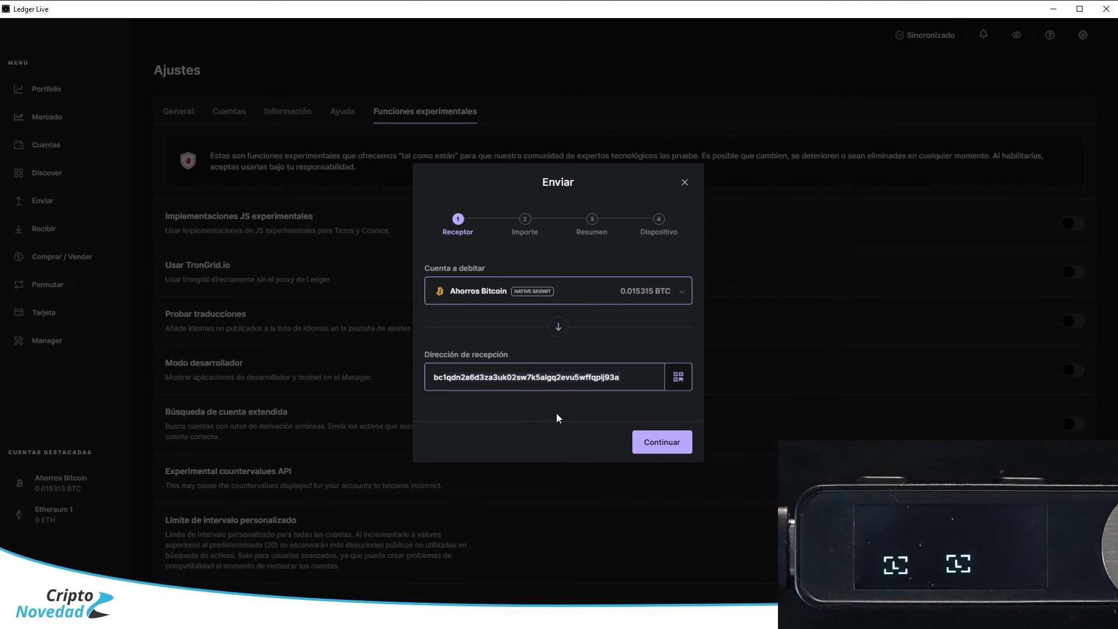
click(655, 446)
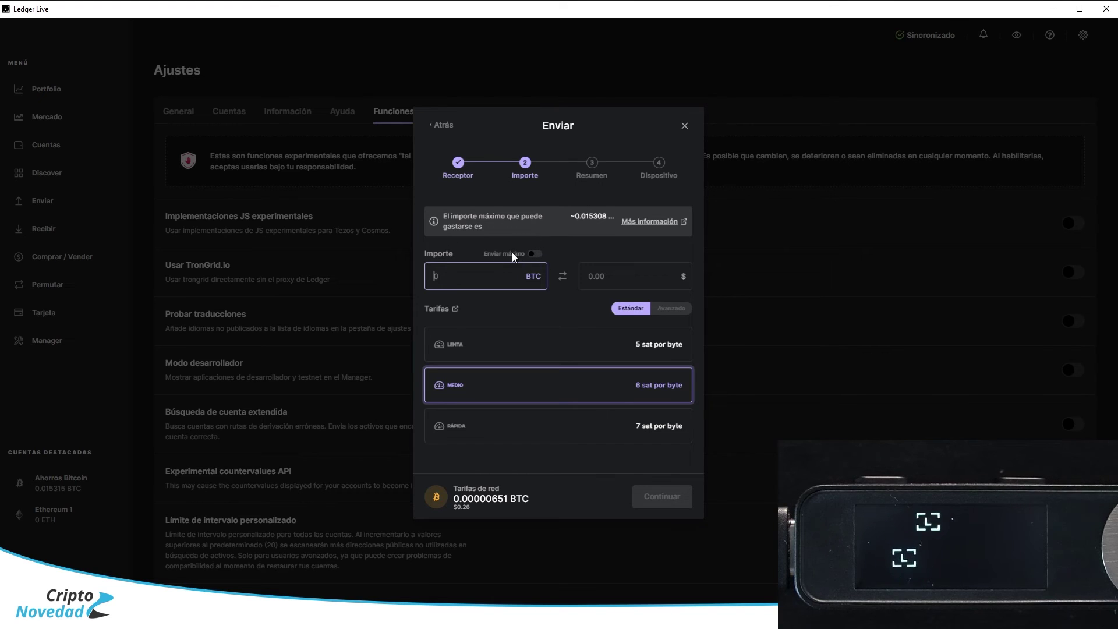
Step: Enable Enviar máximo for the amount, check the current network fees on mempool.space and return to Ledger Live
click(535, 254)
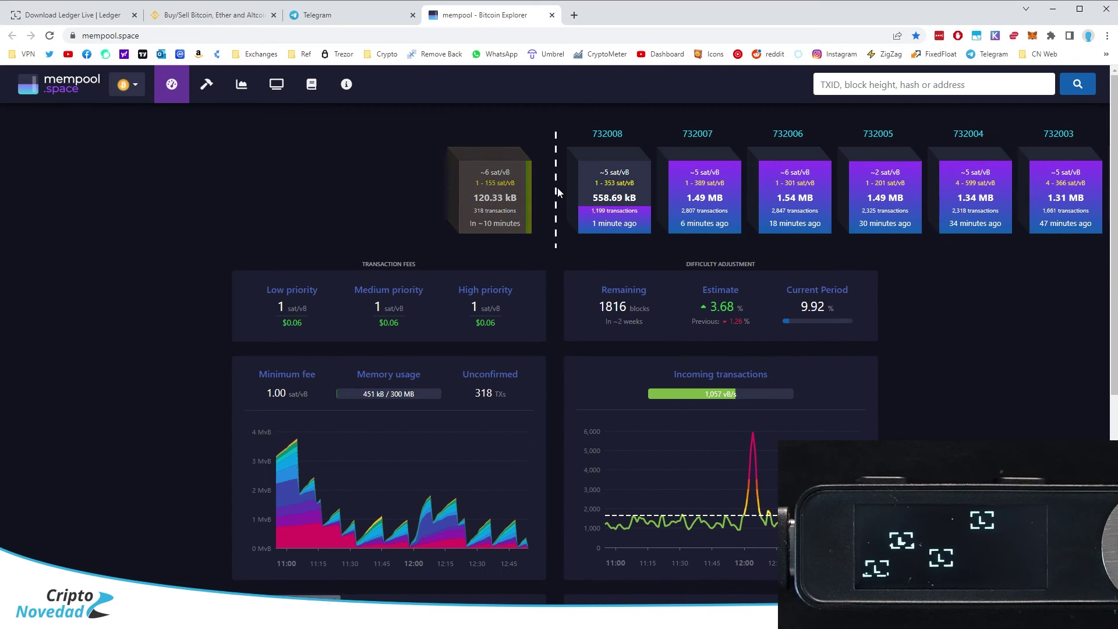
key(alt+Tab)
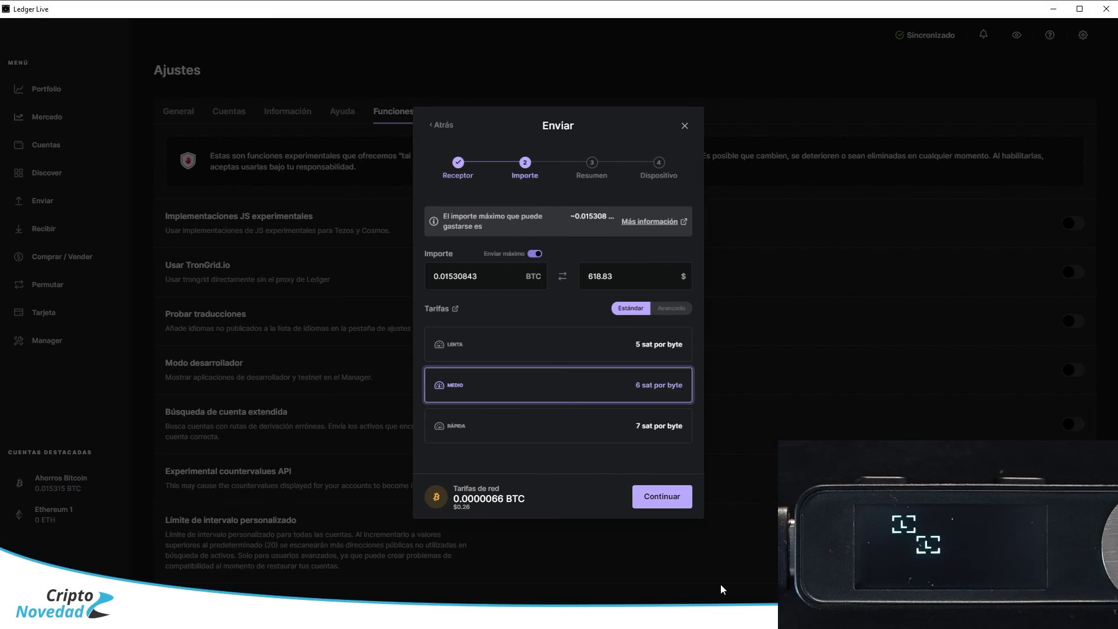
Step: Try an Avanzado fee of 1 sat por byte and the Estándar Lenta fee of 5 sat por byte for the transaction
click(673, 308)
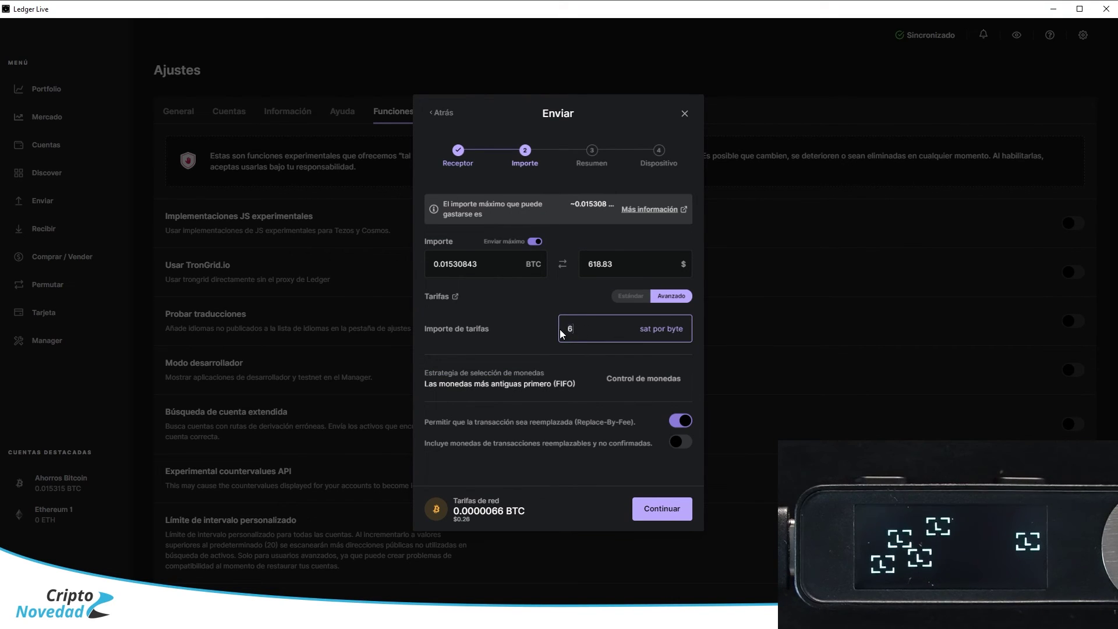
key(BackSpace)
text(1)
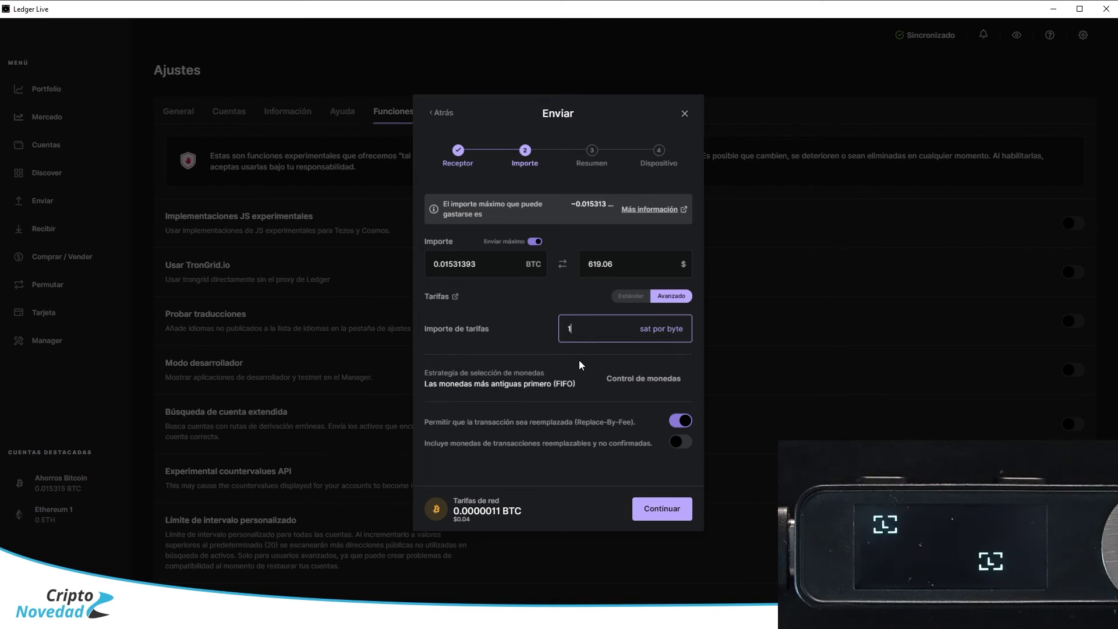
click(579, 359)
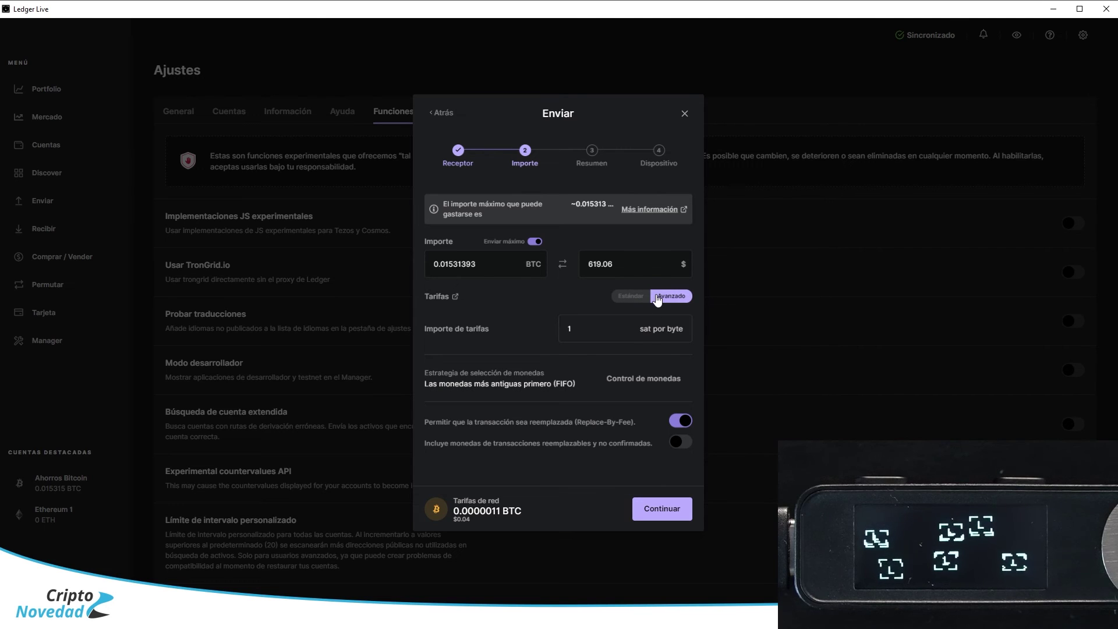
click(629, 297)
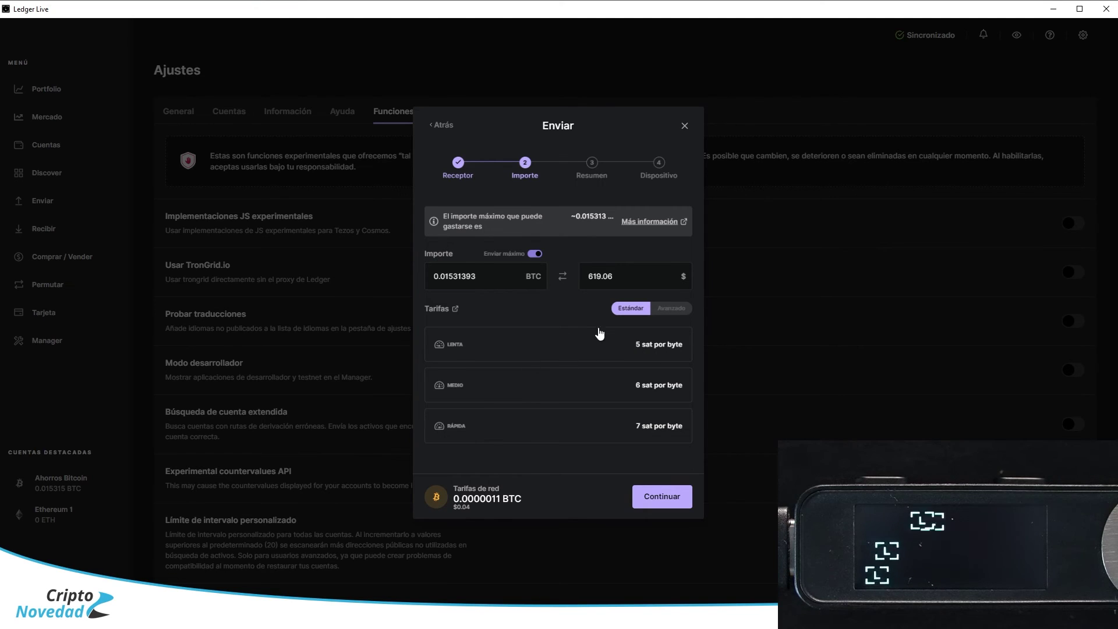
click(547, 344)
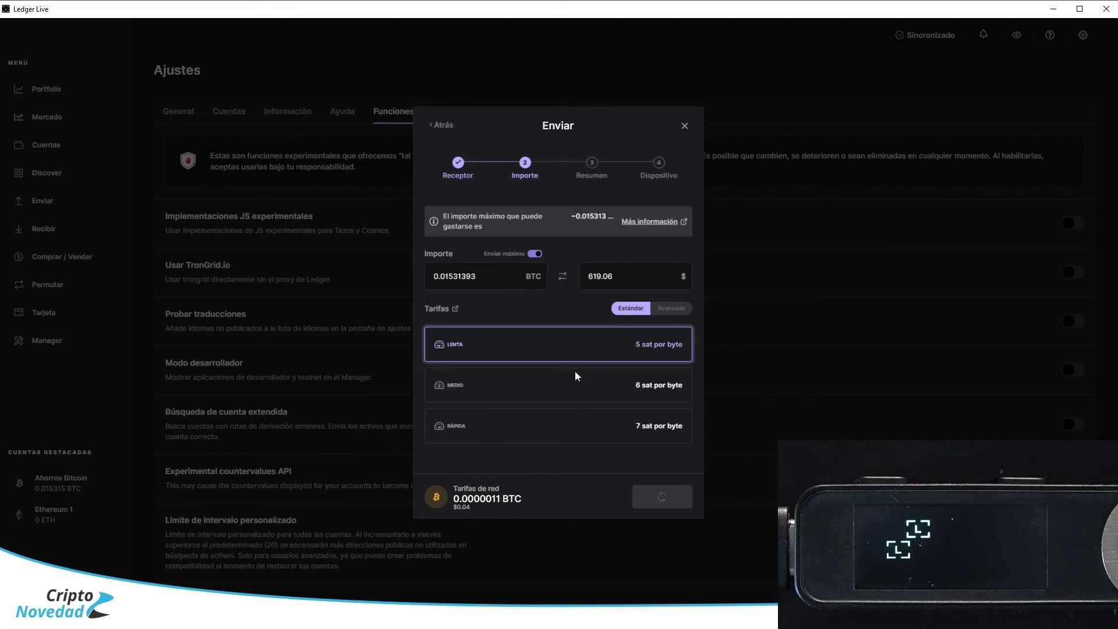
Step: Set the Avanzado network fee for the transaction to 1 sat por byte
click(670, 308)
click(607, 332)
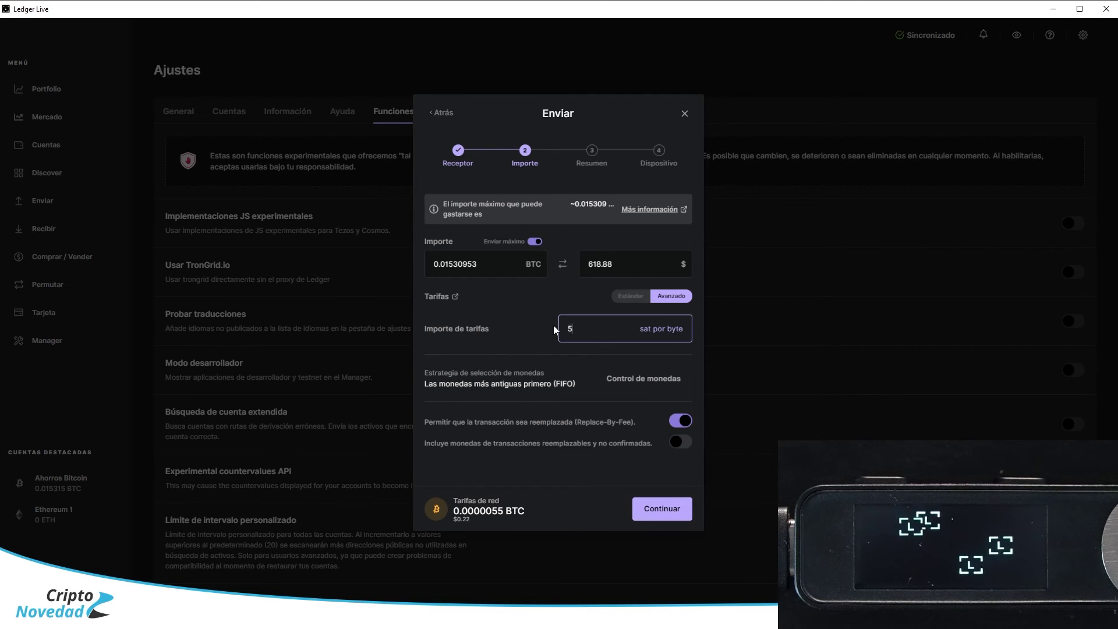
key(BackSpace)
text(1)
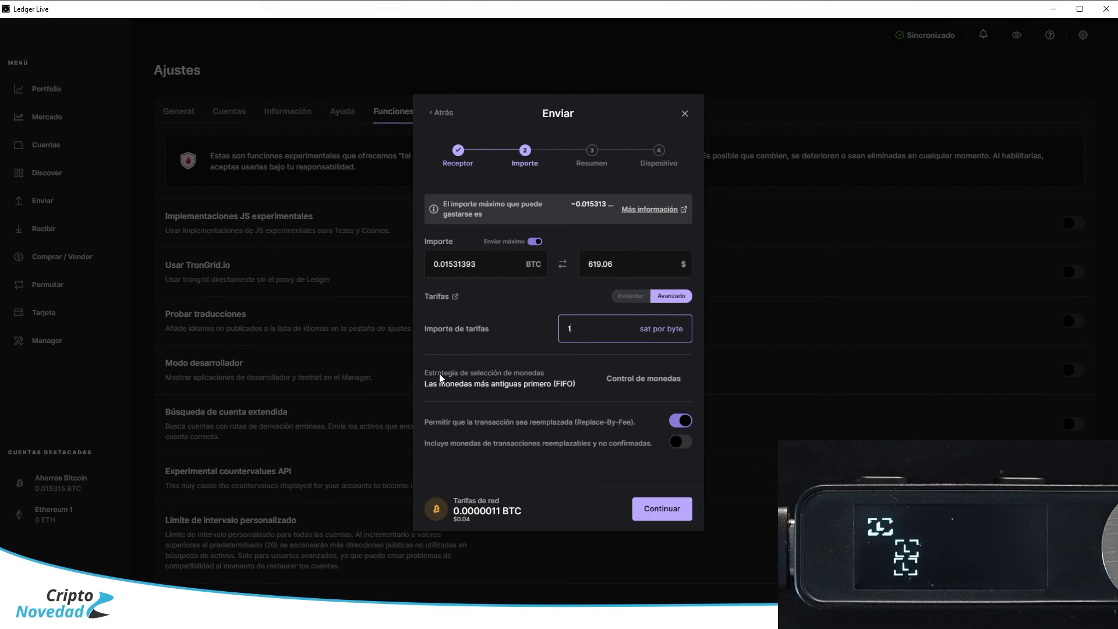
Step: In Control de monedas, choose the strategy Las monedas más antiguas primero (FIFO) and confirm the coin selection
click(626, 382)
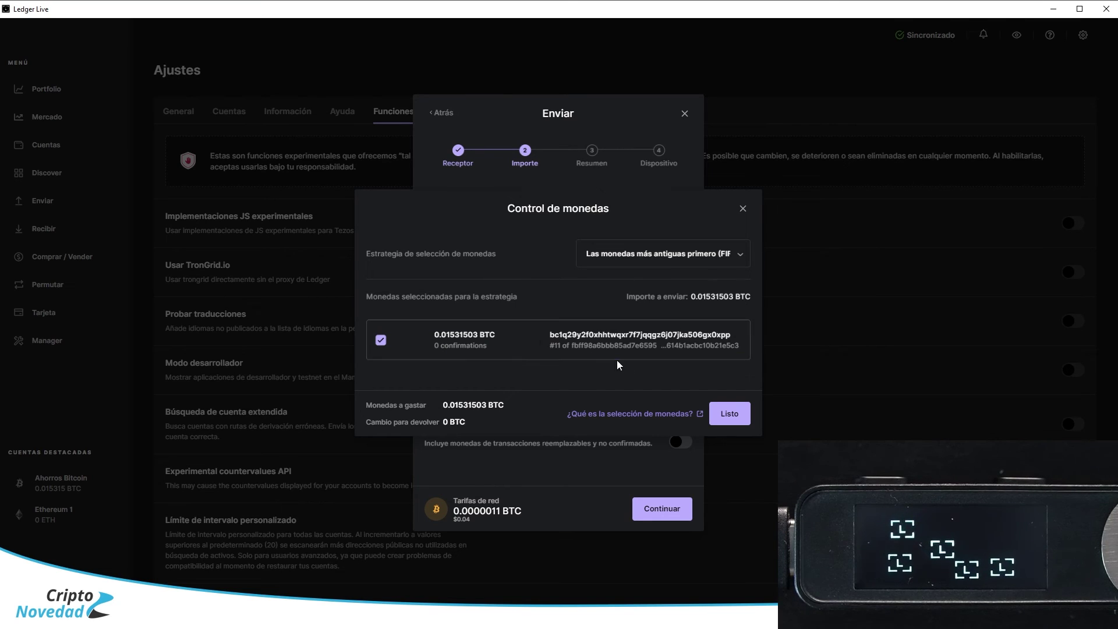
click(740, 258)
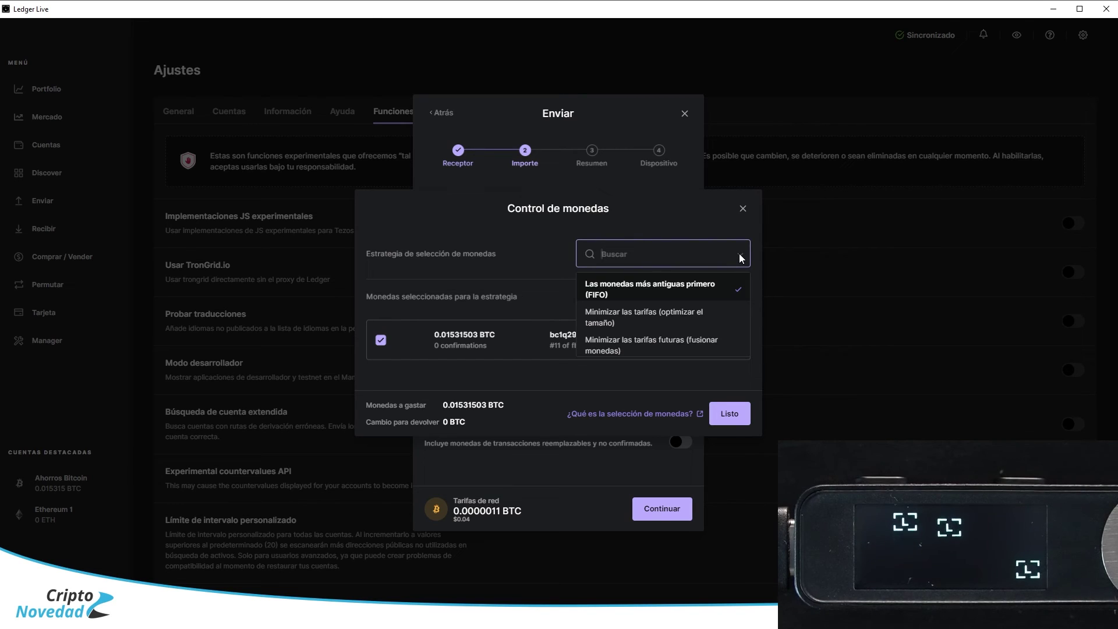
click(617, 286)
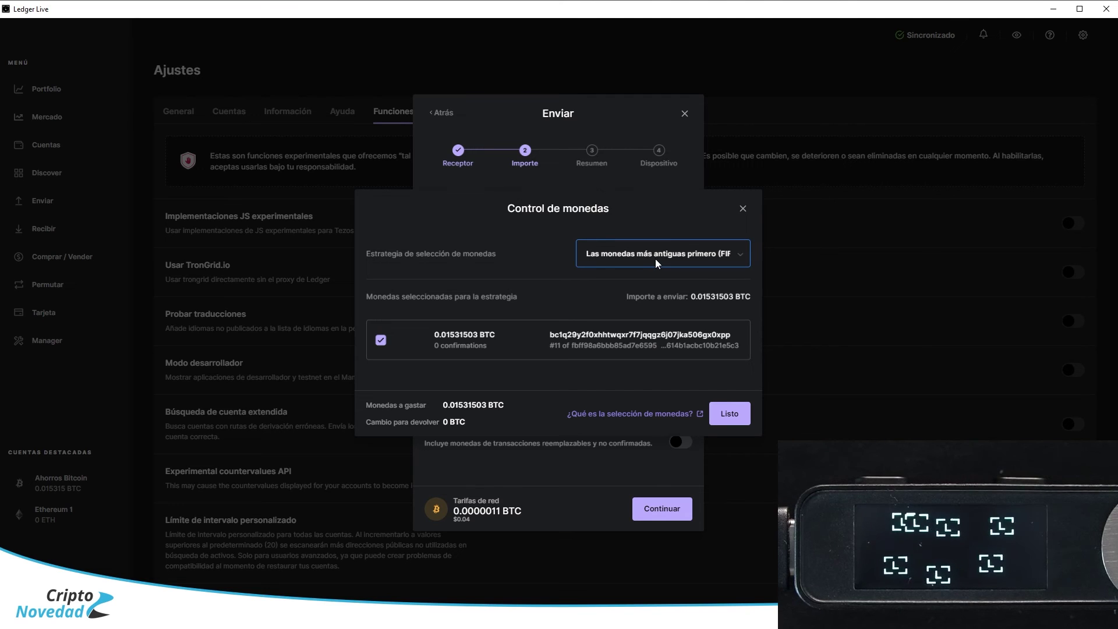
click(730, 414)
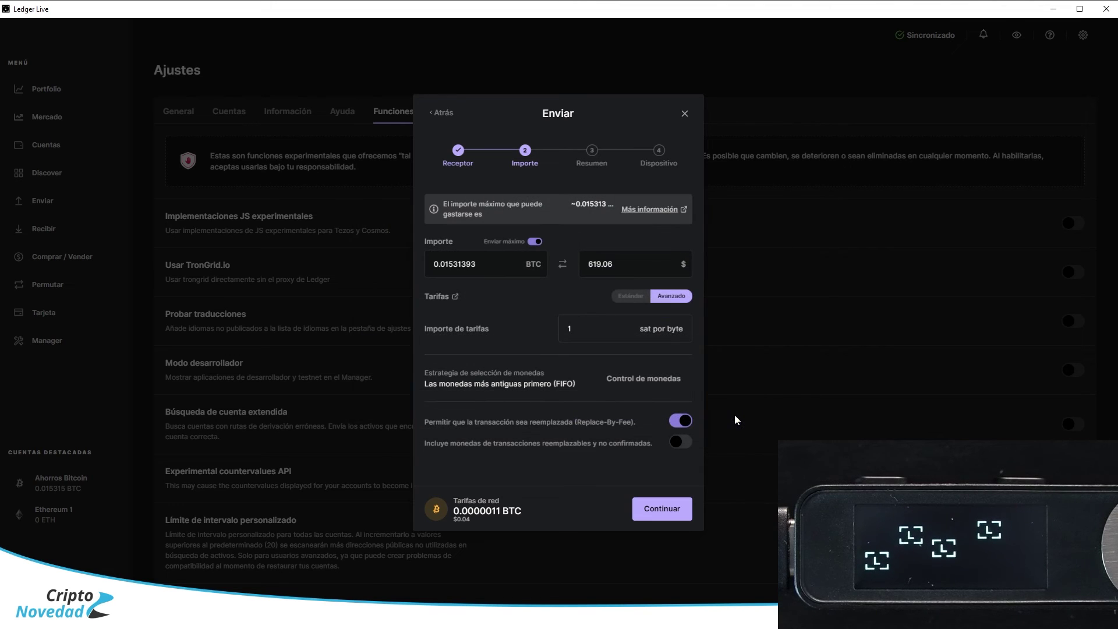
Step: Open the help article on coin selection from Control de monedas, switch it to Español and dismiss its notices
click(637, 384)
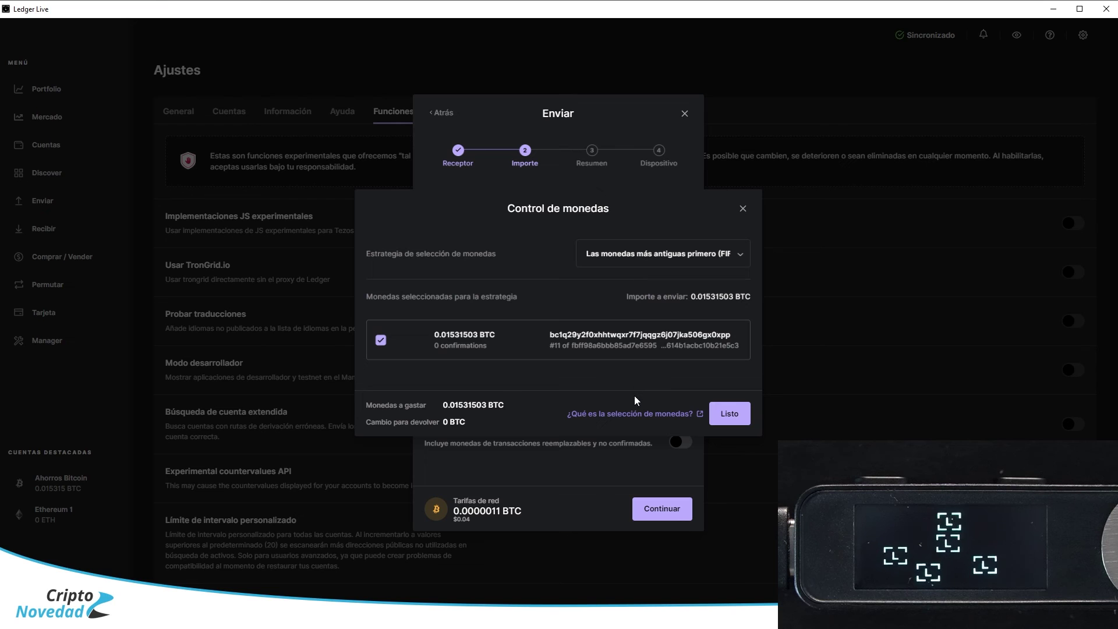
click(612, 414)
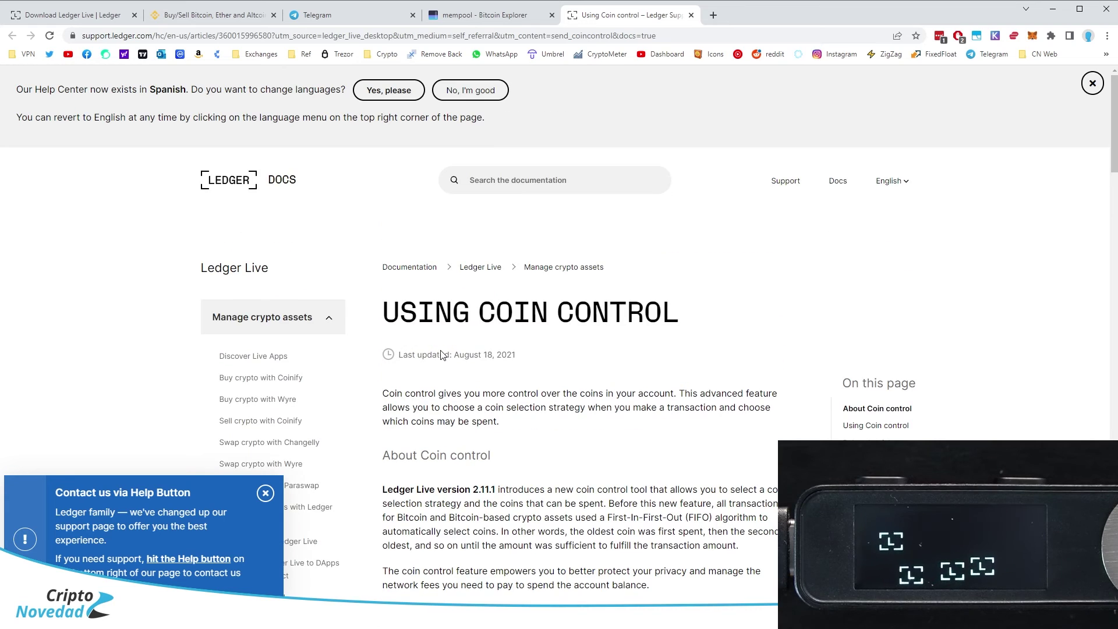
click(892, 181)
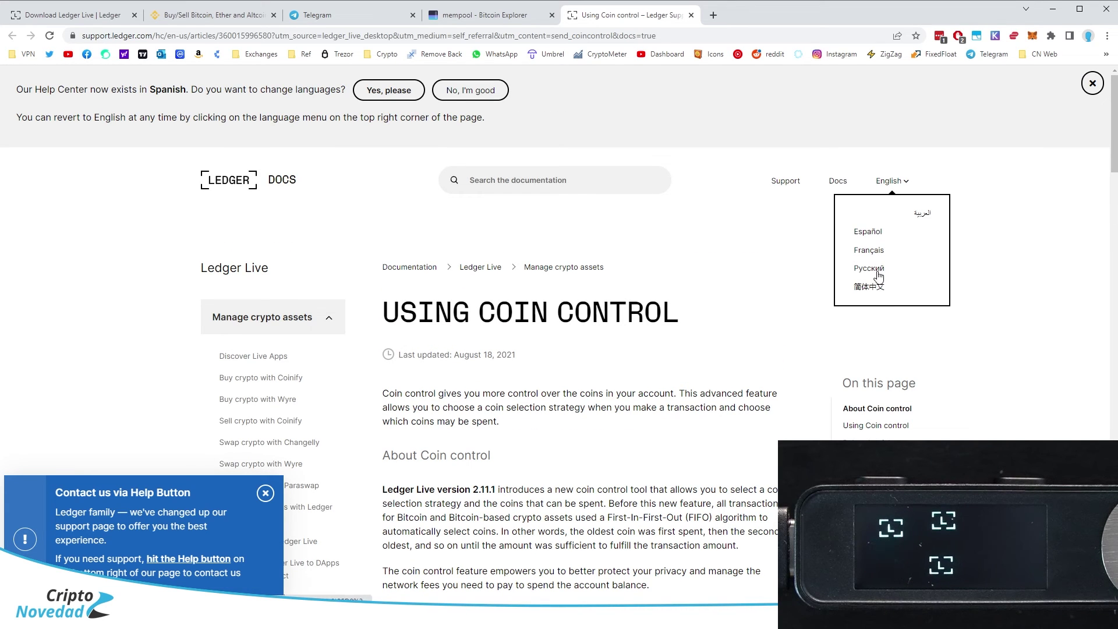
click(869, 234)
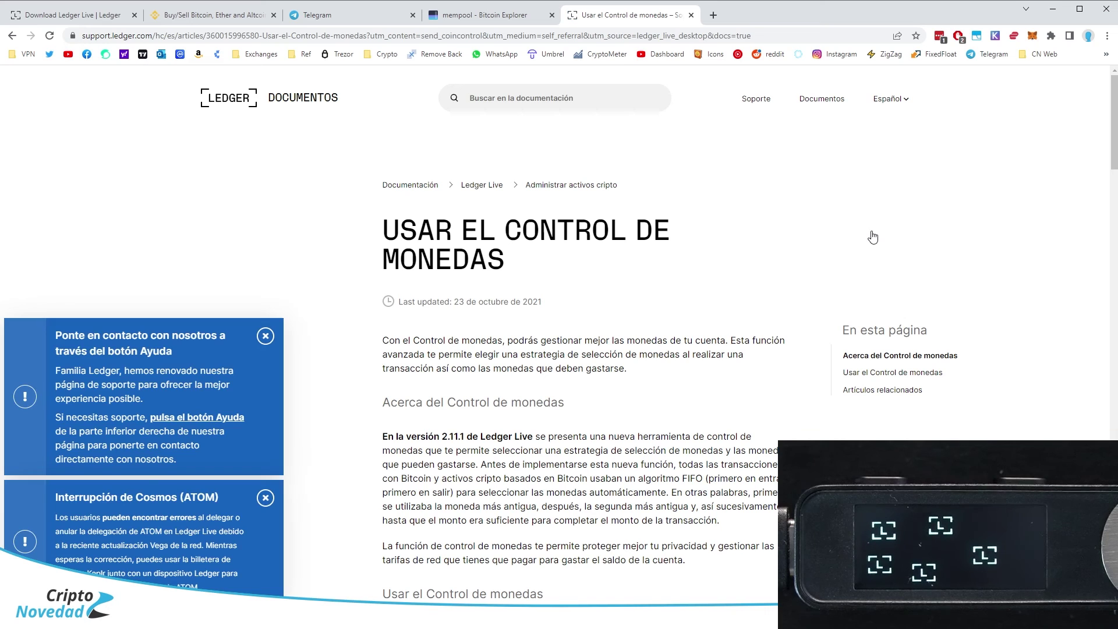
click(265, 335)
click(266, 498)
Step: Read the article's coin selection strategies and coin states, and return to Ledger Live to close Control de monedas
scroll(436, 364, down, 14)
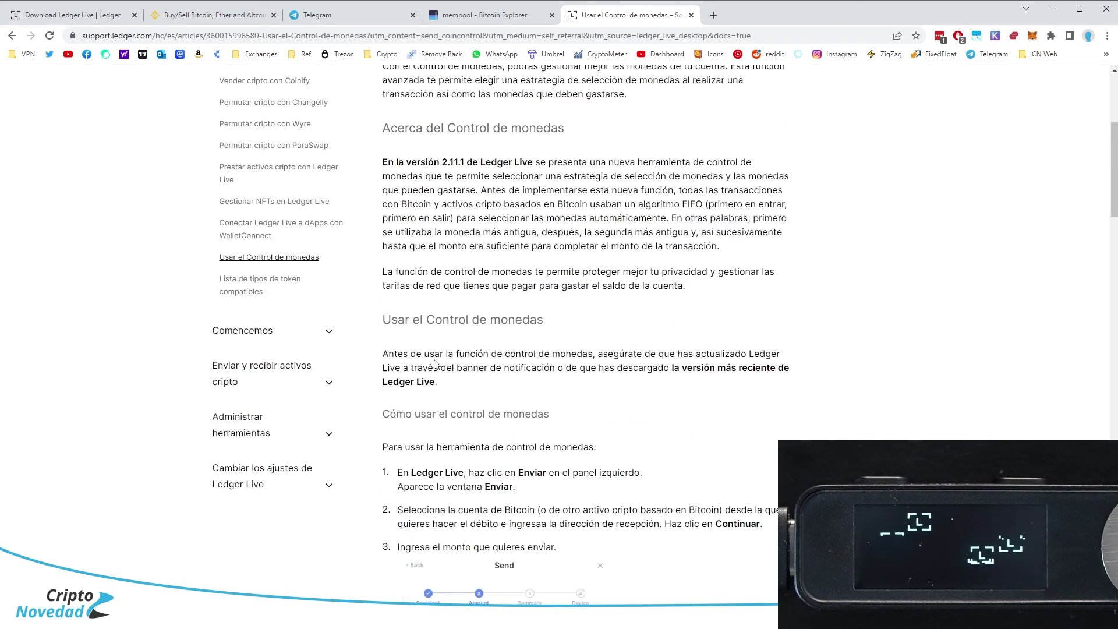
scroll(435, 364, down, 20)
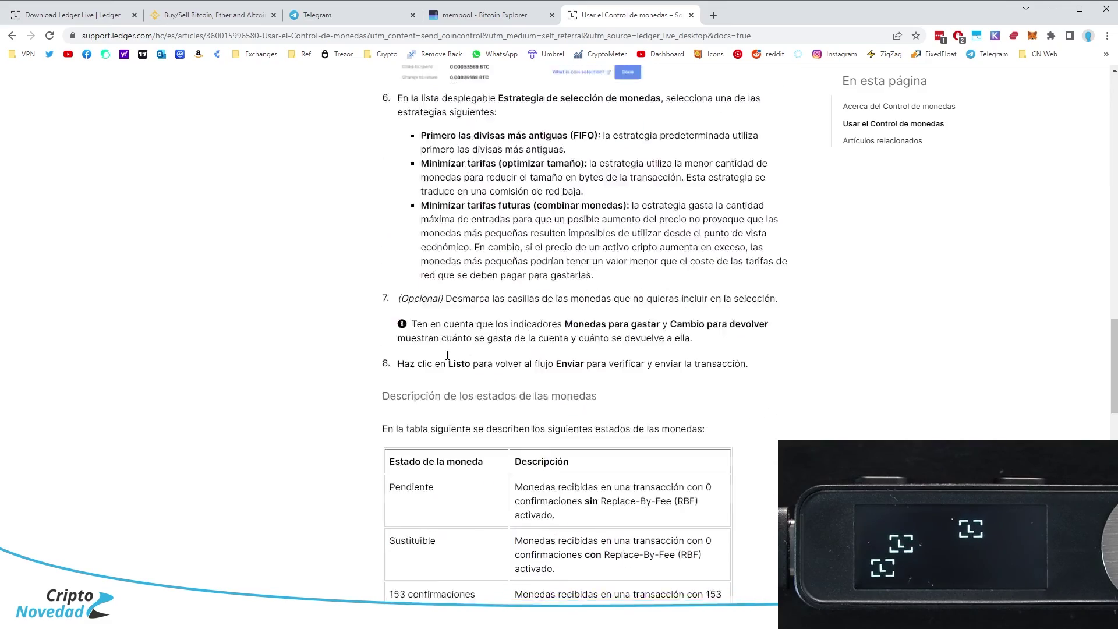
scroll(447, 355, up, 1)
scroll(447, 355, up, 15)
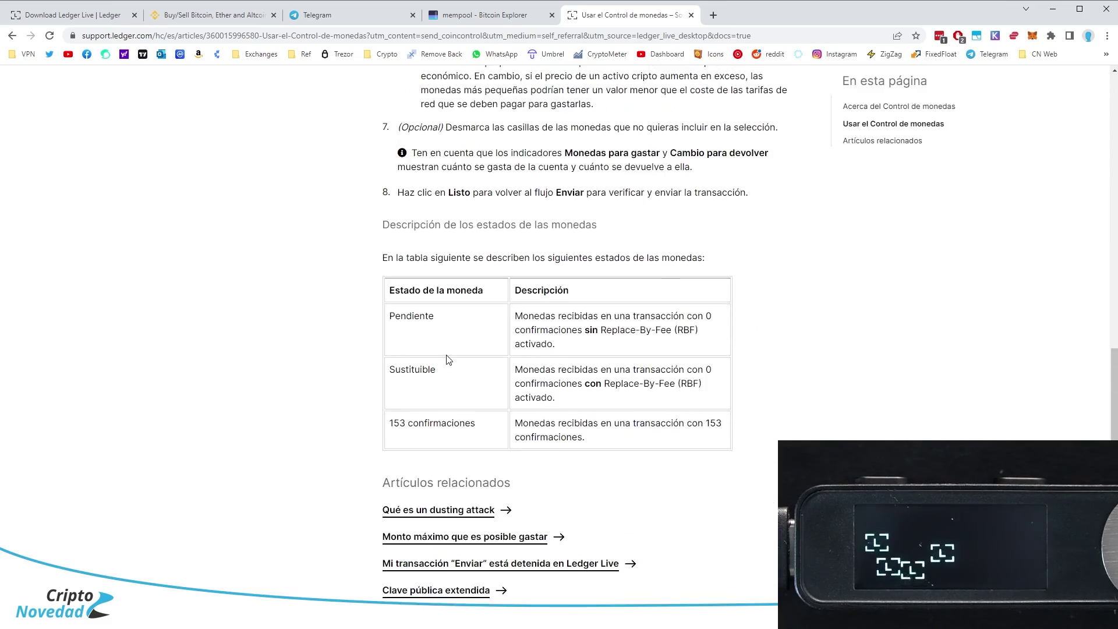
scroll(449, 359, up, 12)
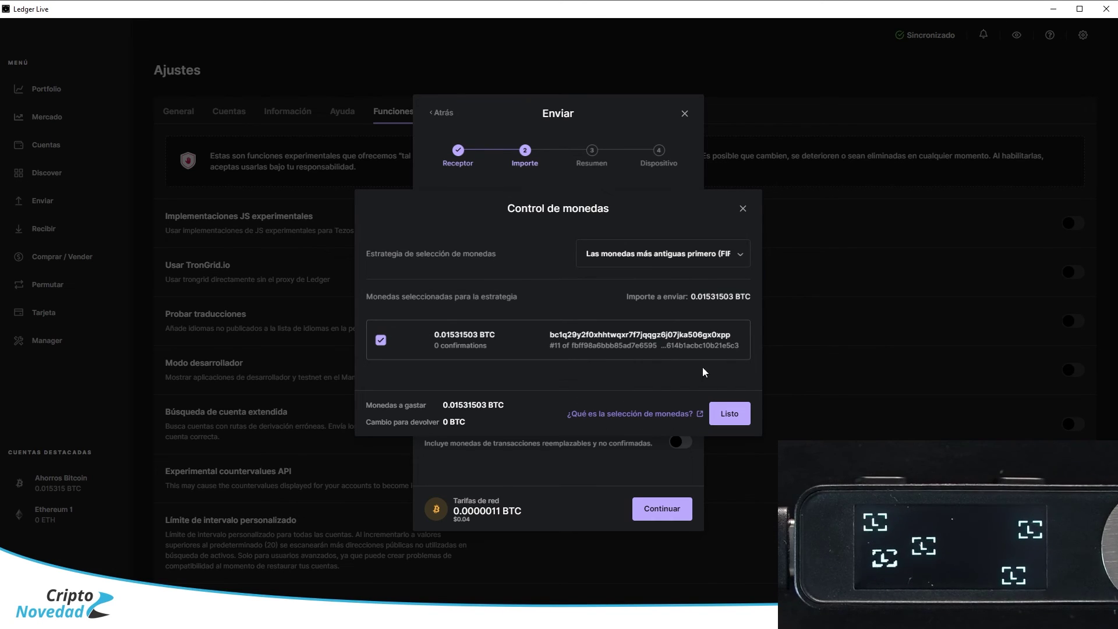
click(729, 415)
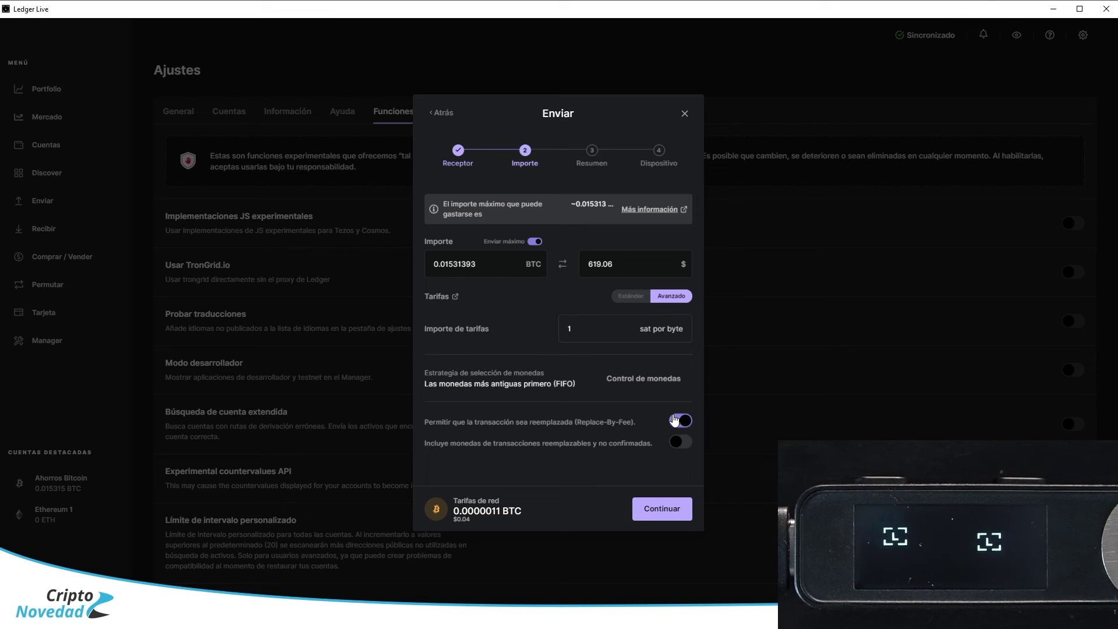
Step: Recheck the network's transaction fees by priority on mempool.space and return to the Ledger Live send window
click(560, 328)
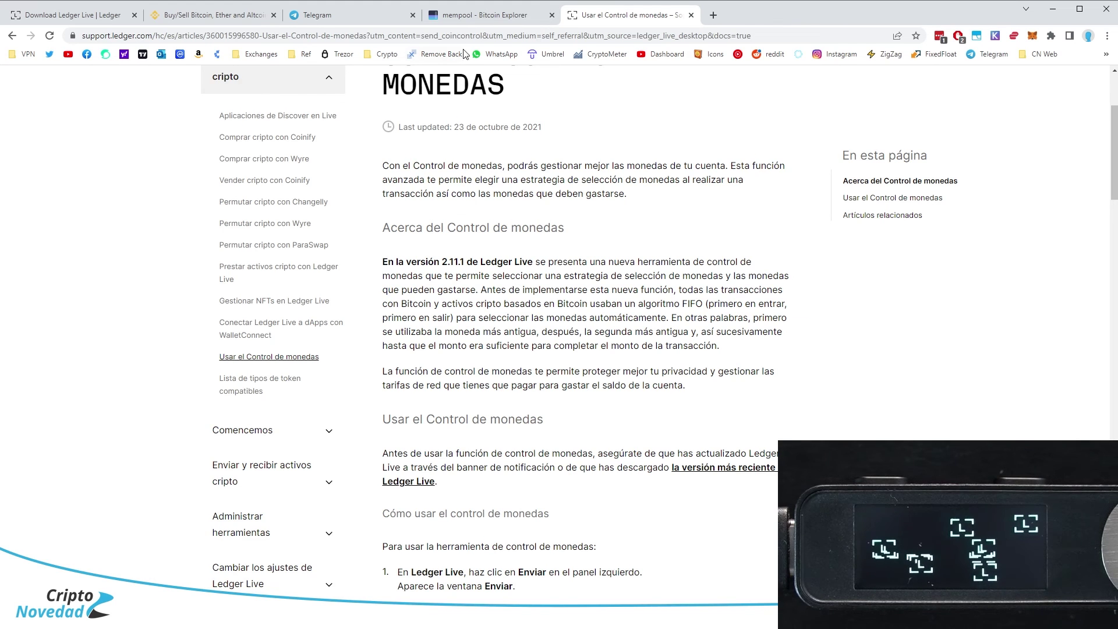
click(475, 15)
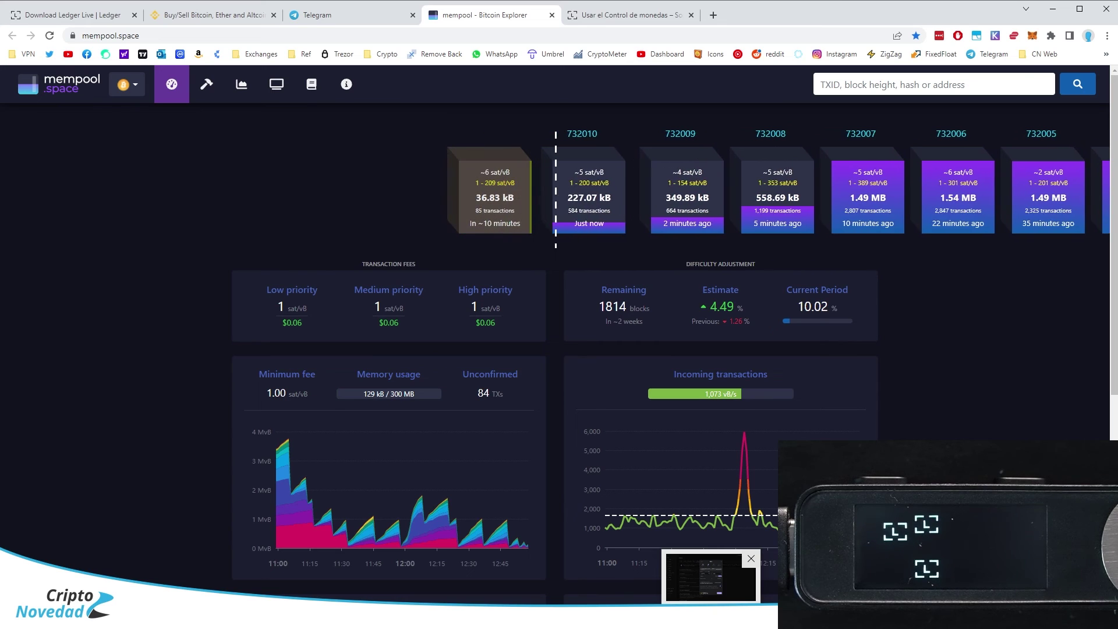
click(710, 576)
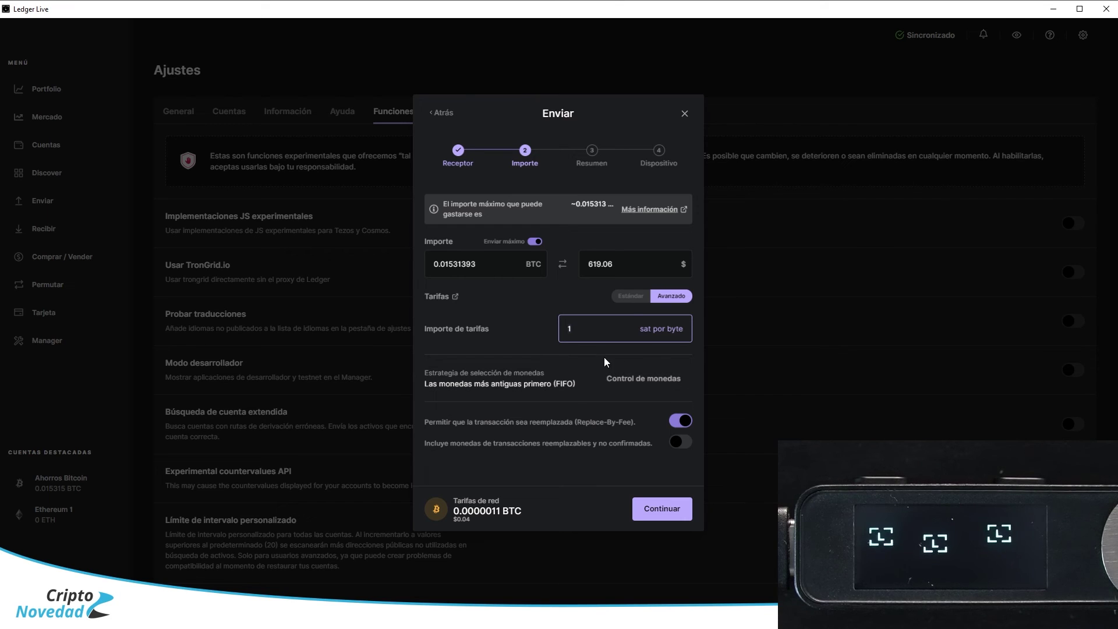
Step: Compare the Estándar fee options, keep the Avanzado fee and advance the transaction through Resumen to the Dispositivo stage
click(626, 298)
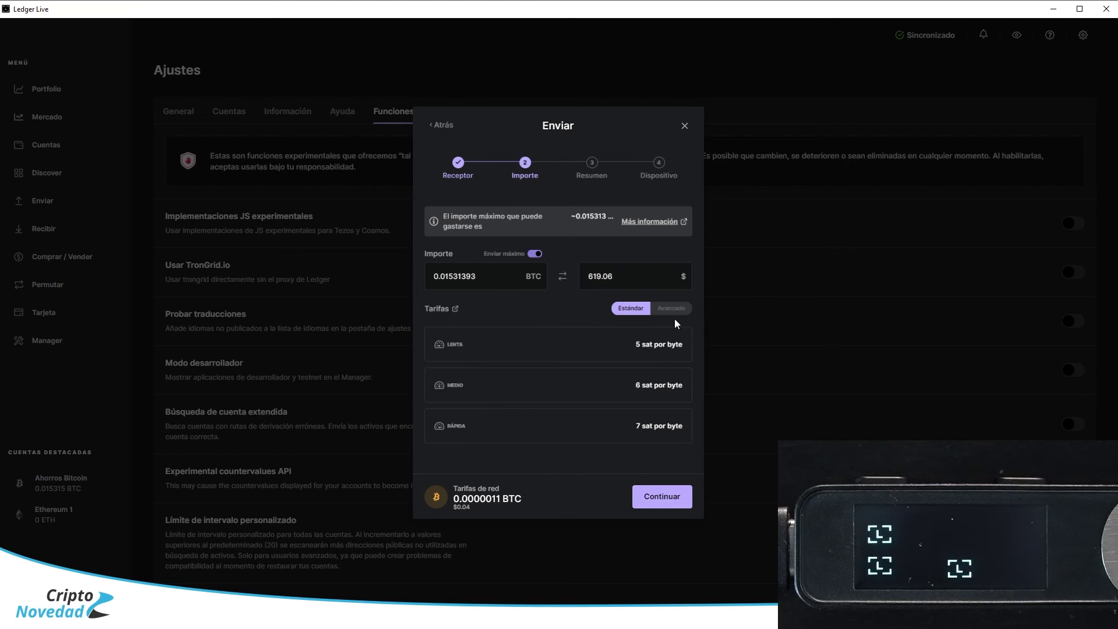
click(675, 308)
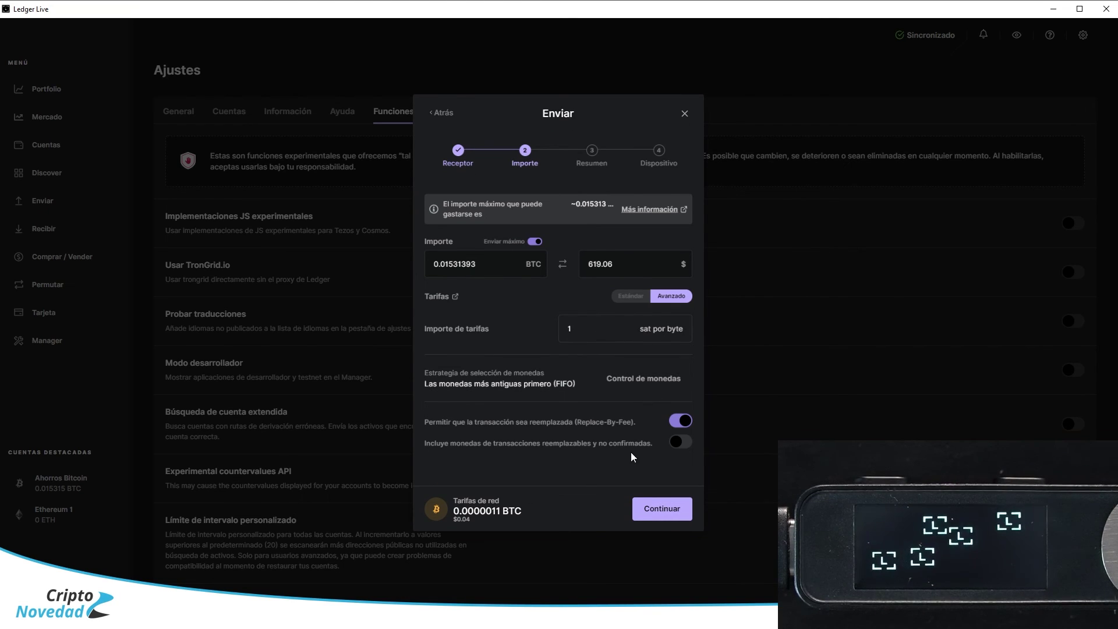
click(659, 510)
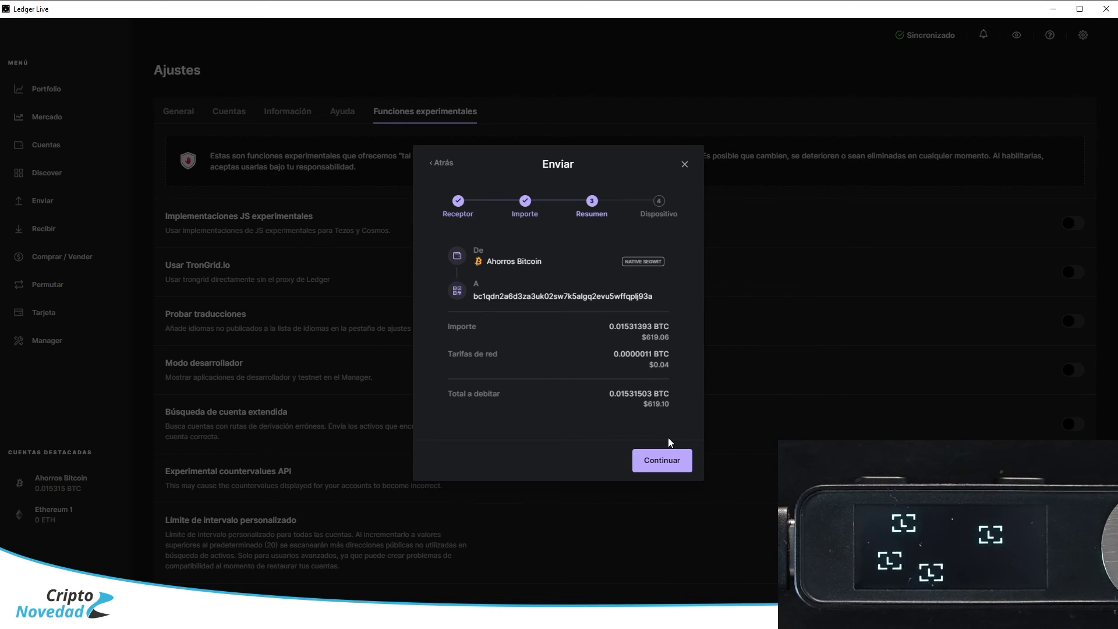
click(659, 463)
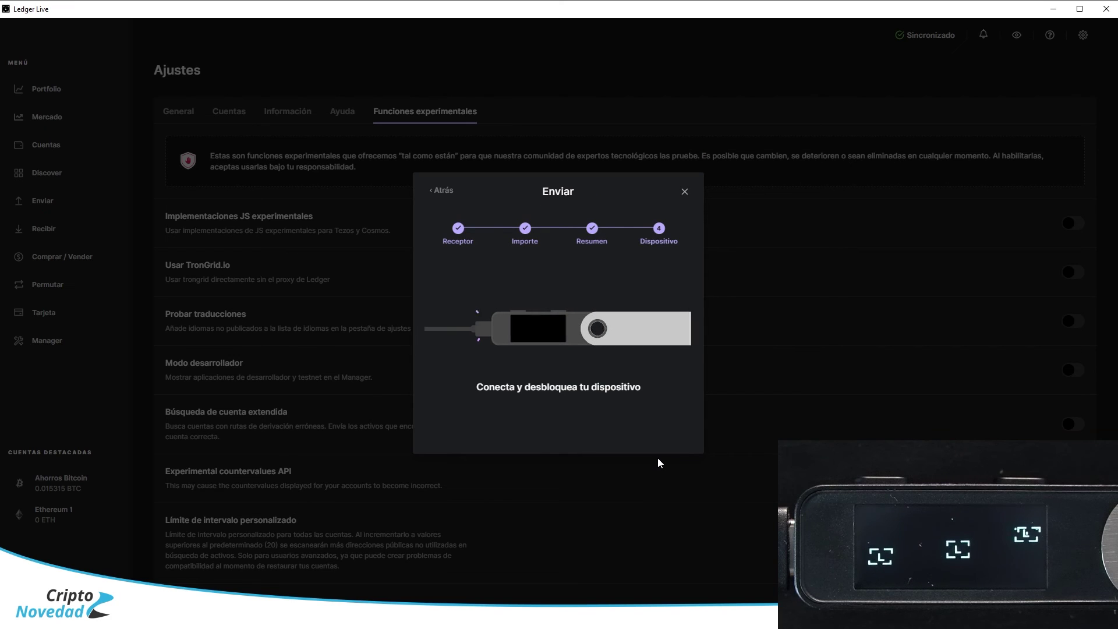